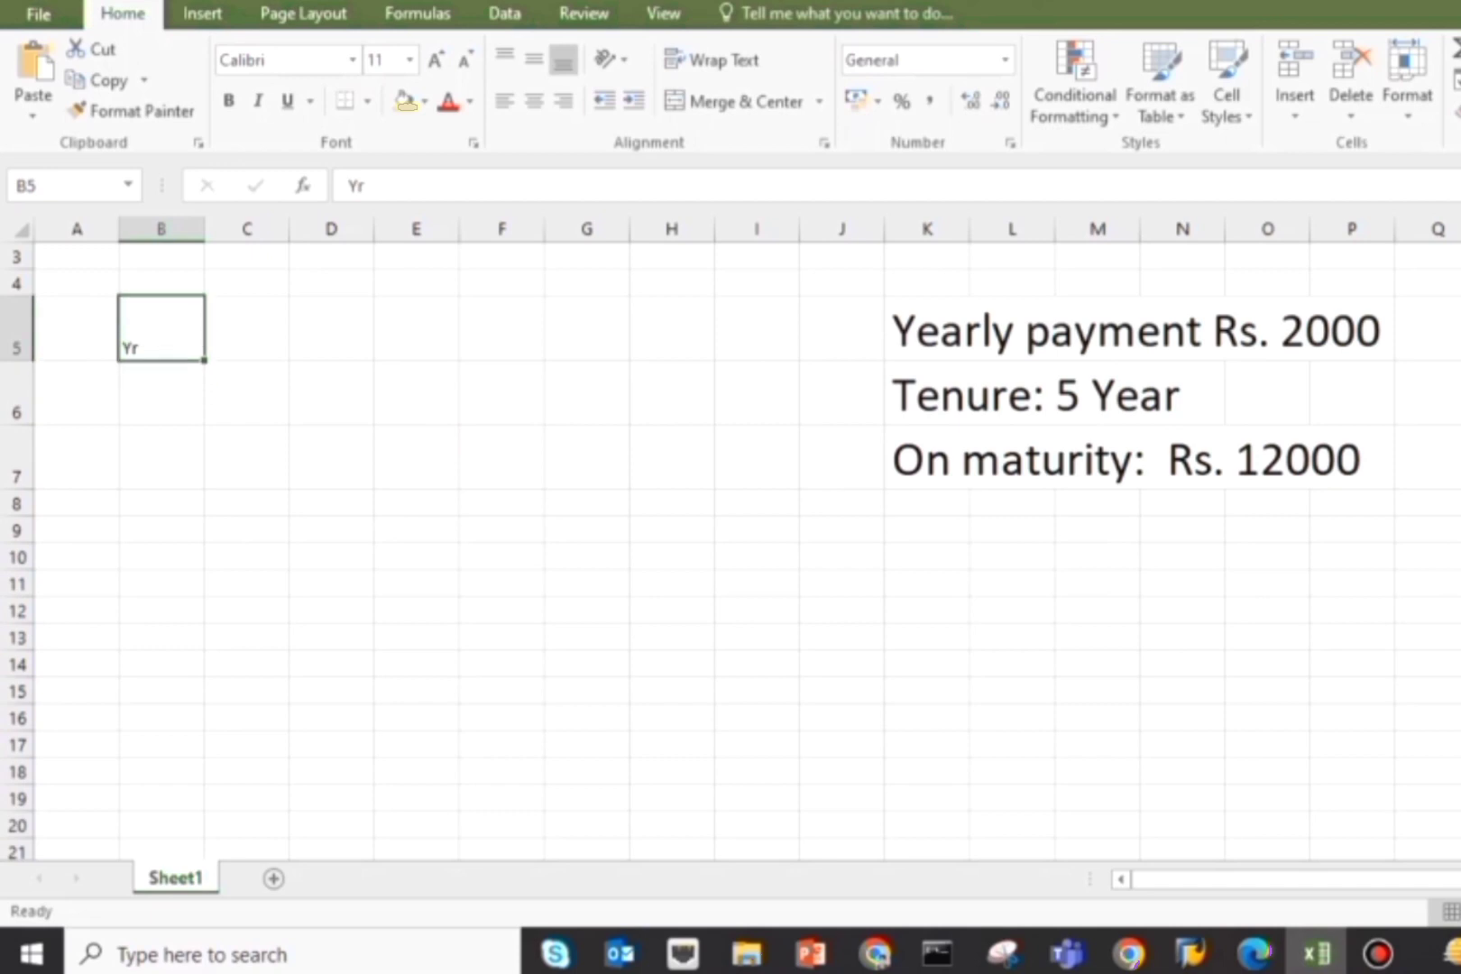
Step: Add the column heading Amount in cell C5, beside the Yr heading
click(246, 329)
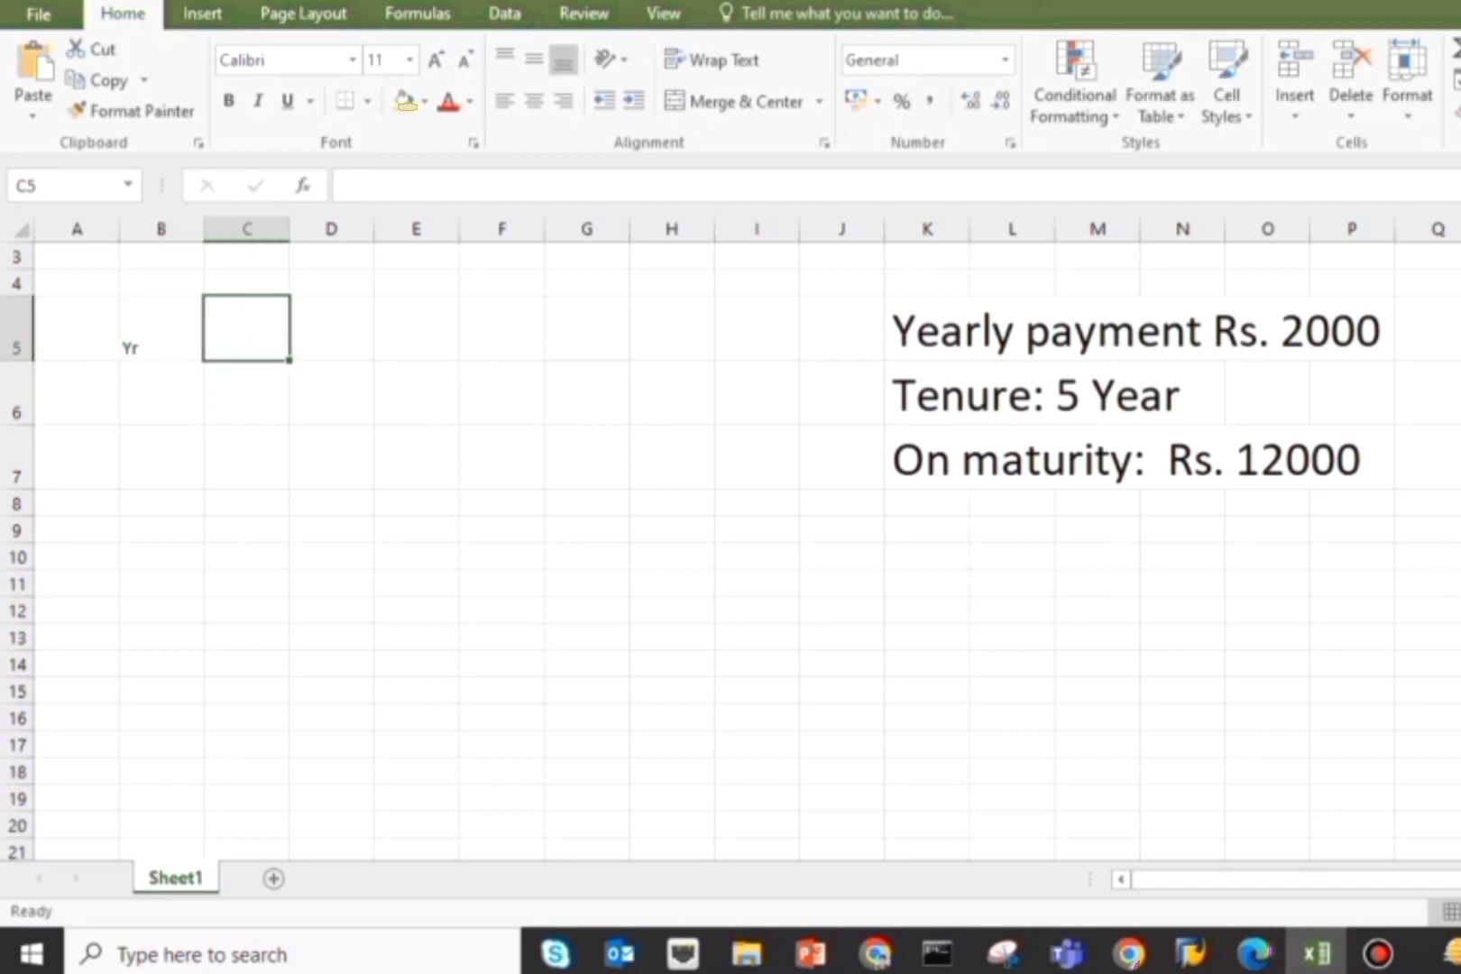
text(Amounr)
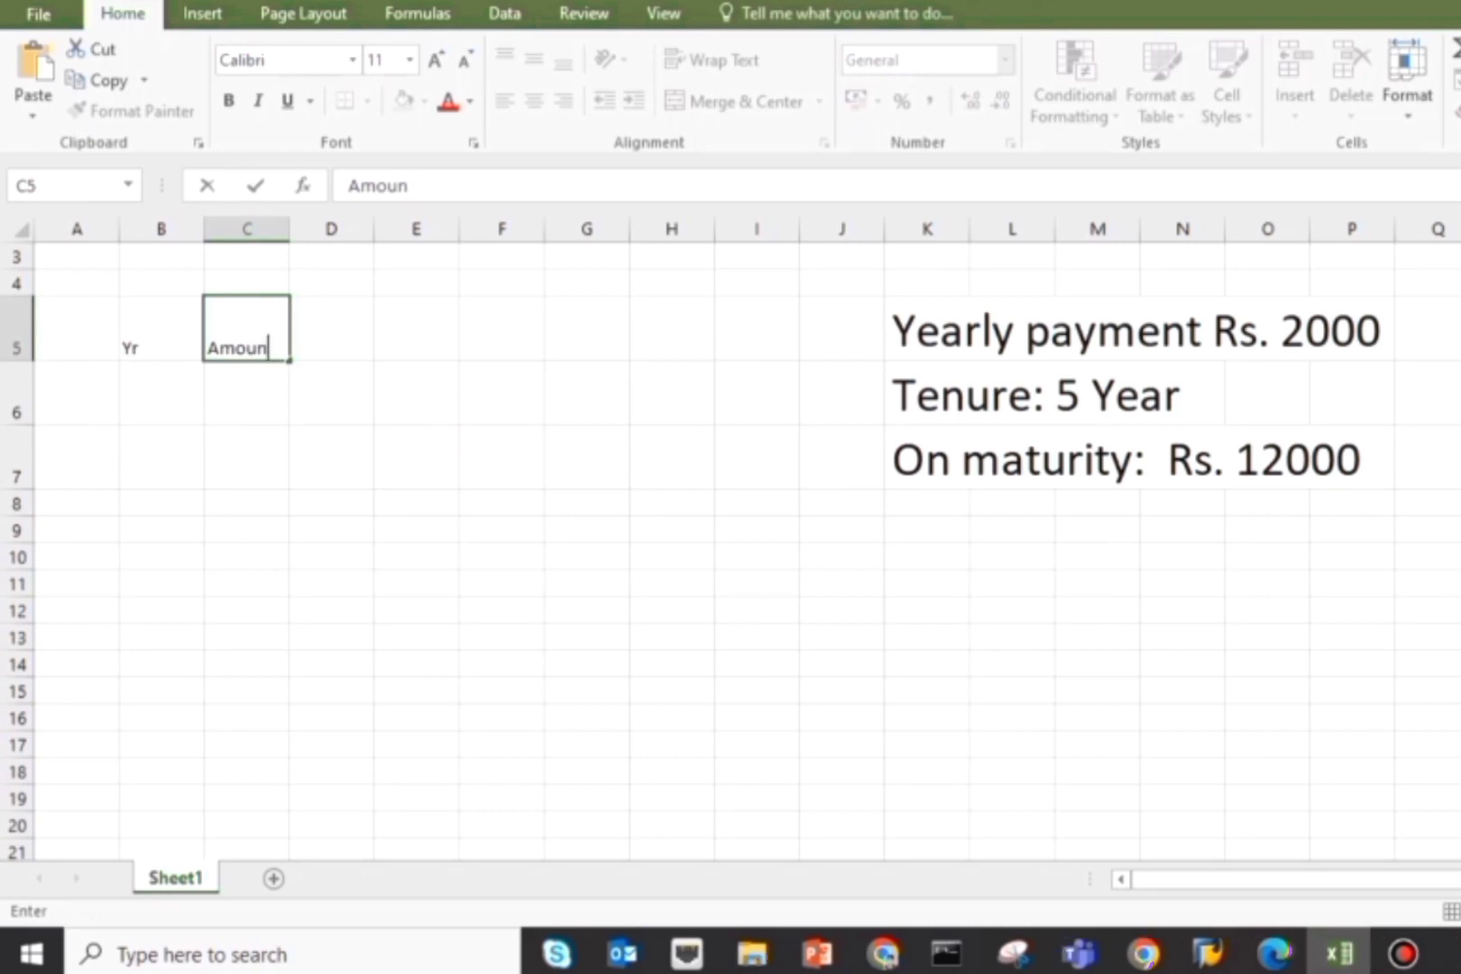
click(502, 583)
Step: Enter the year numbers 1 through 5 in cells B6 to B10 under the Yr heading
click(162, 393)
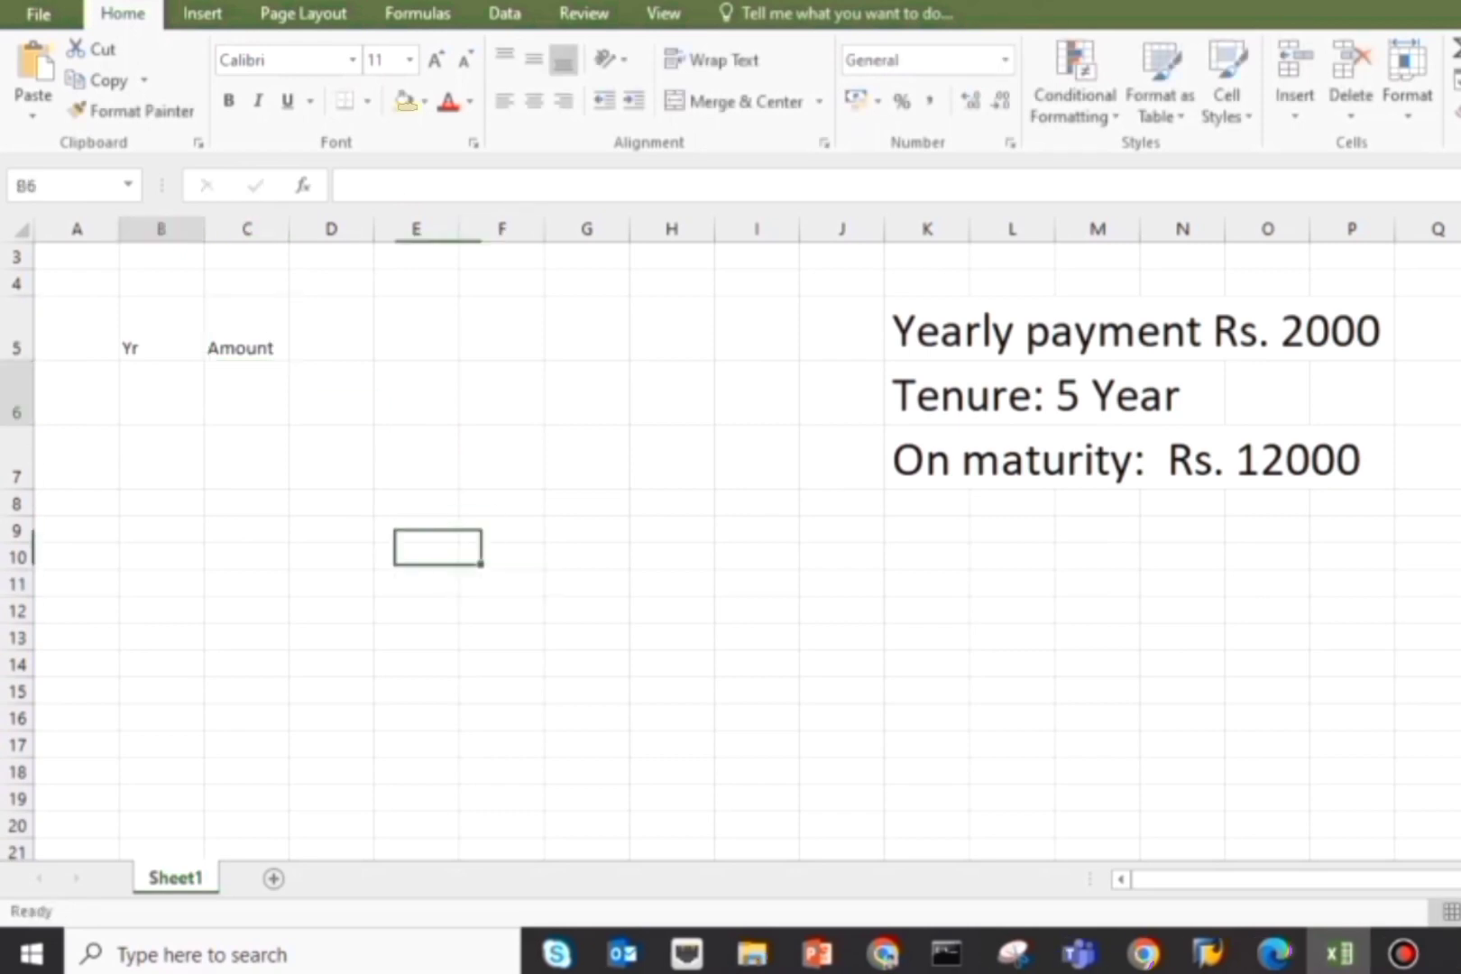
text(1)
key(Return)
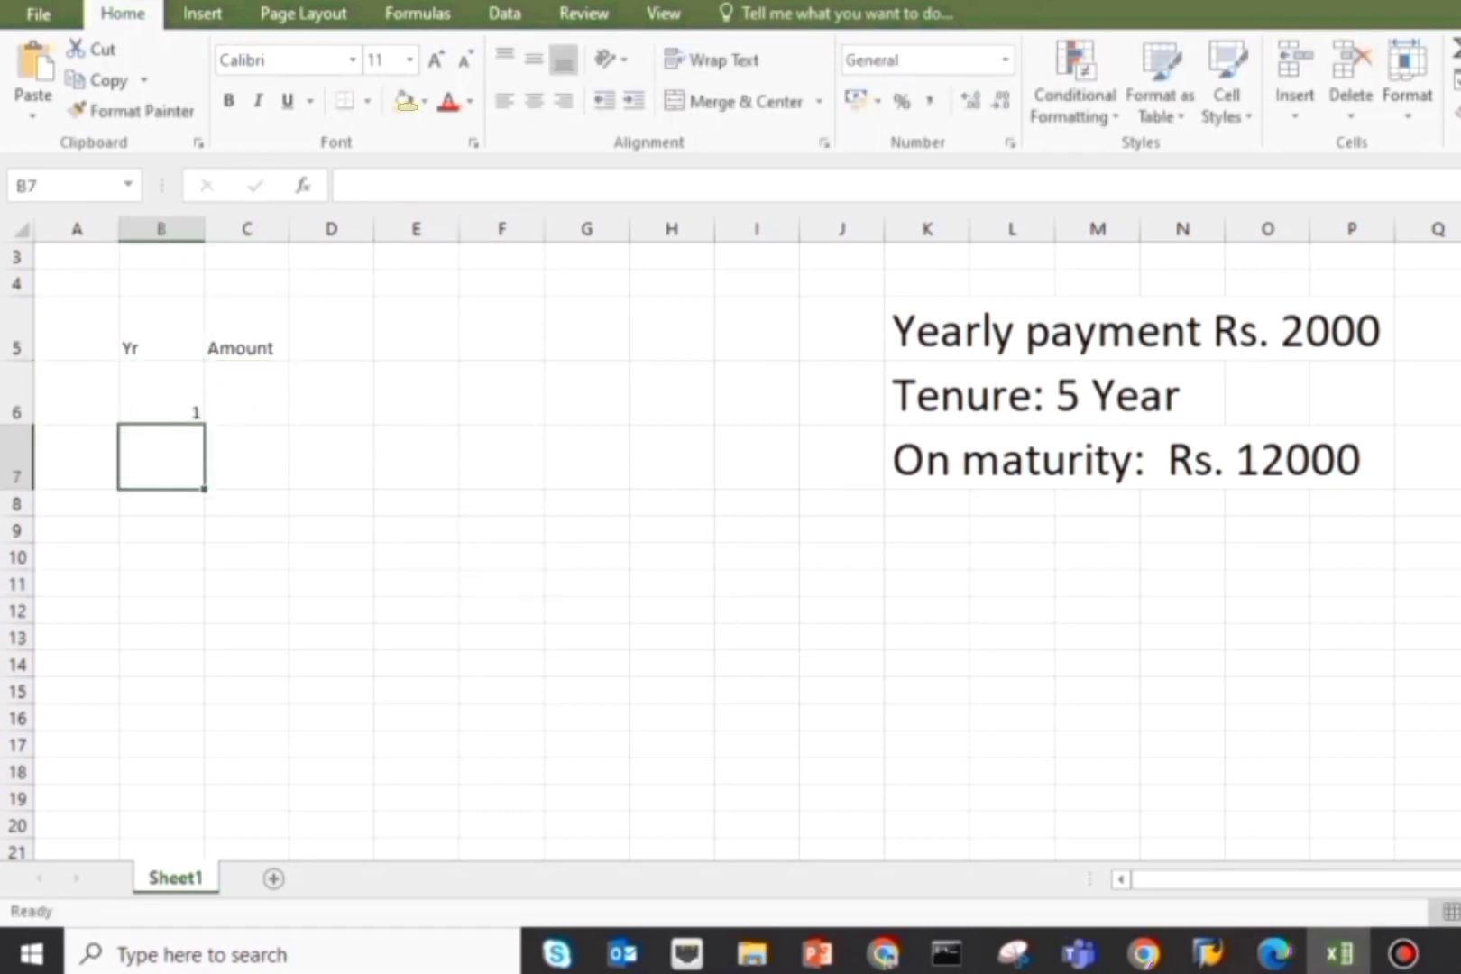
text(2)
key(Return)
key(Up)
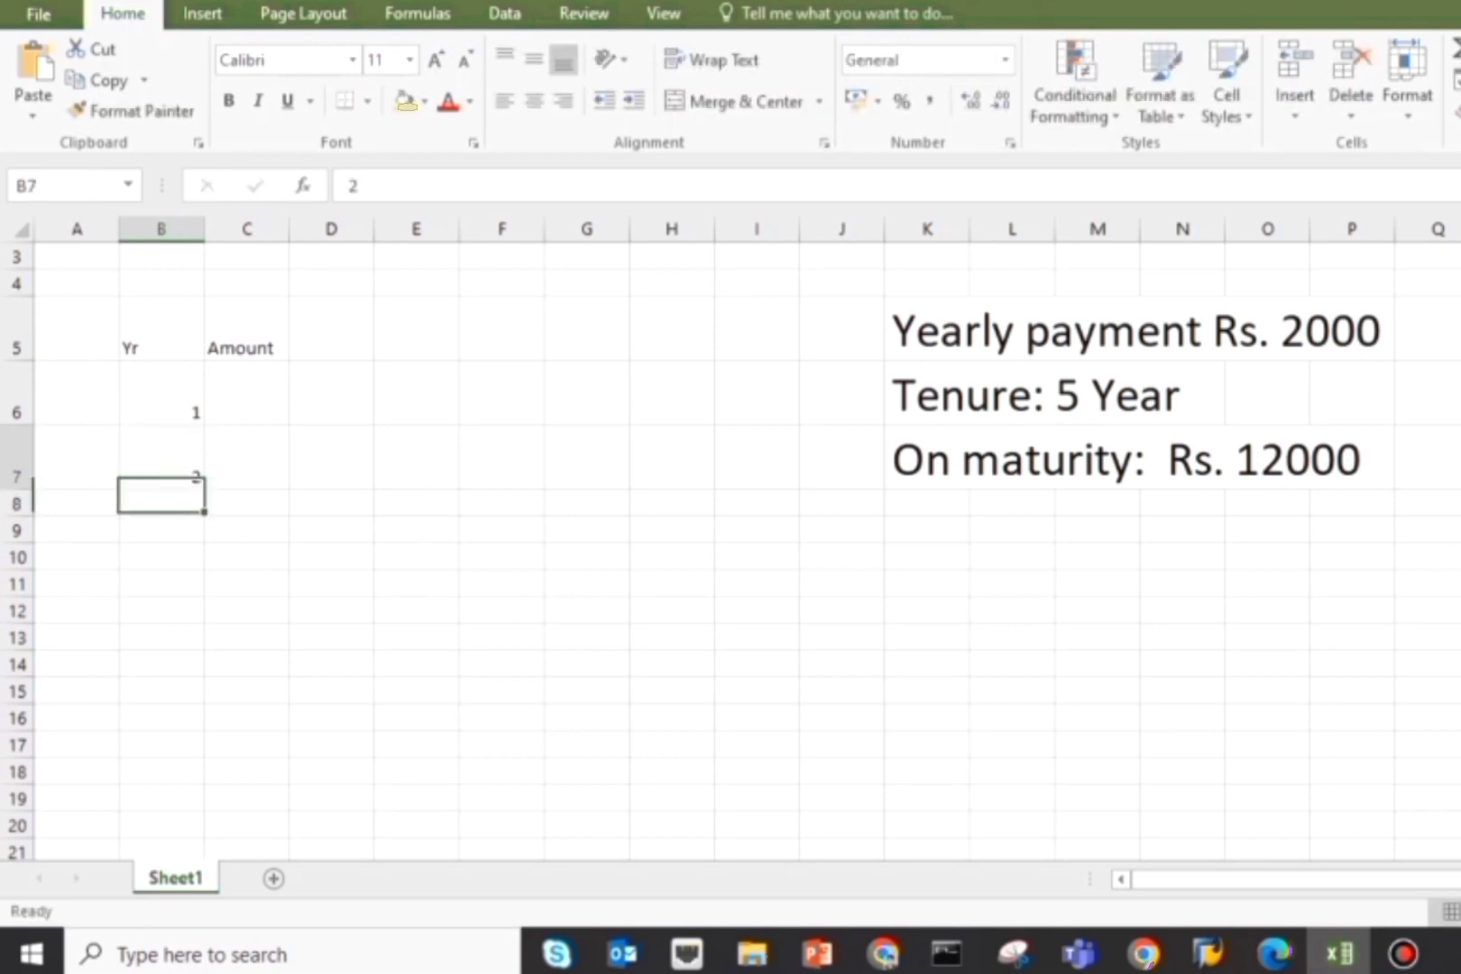
key(Down)
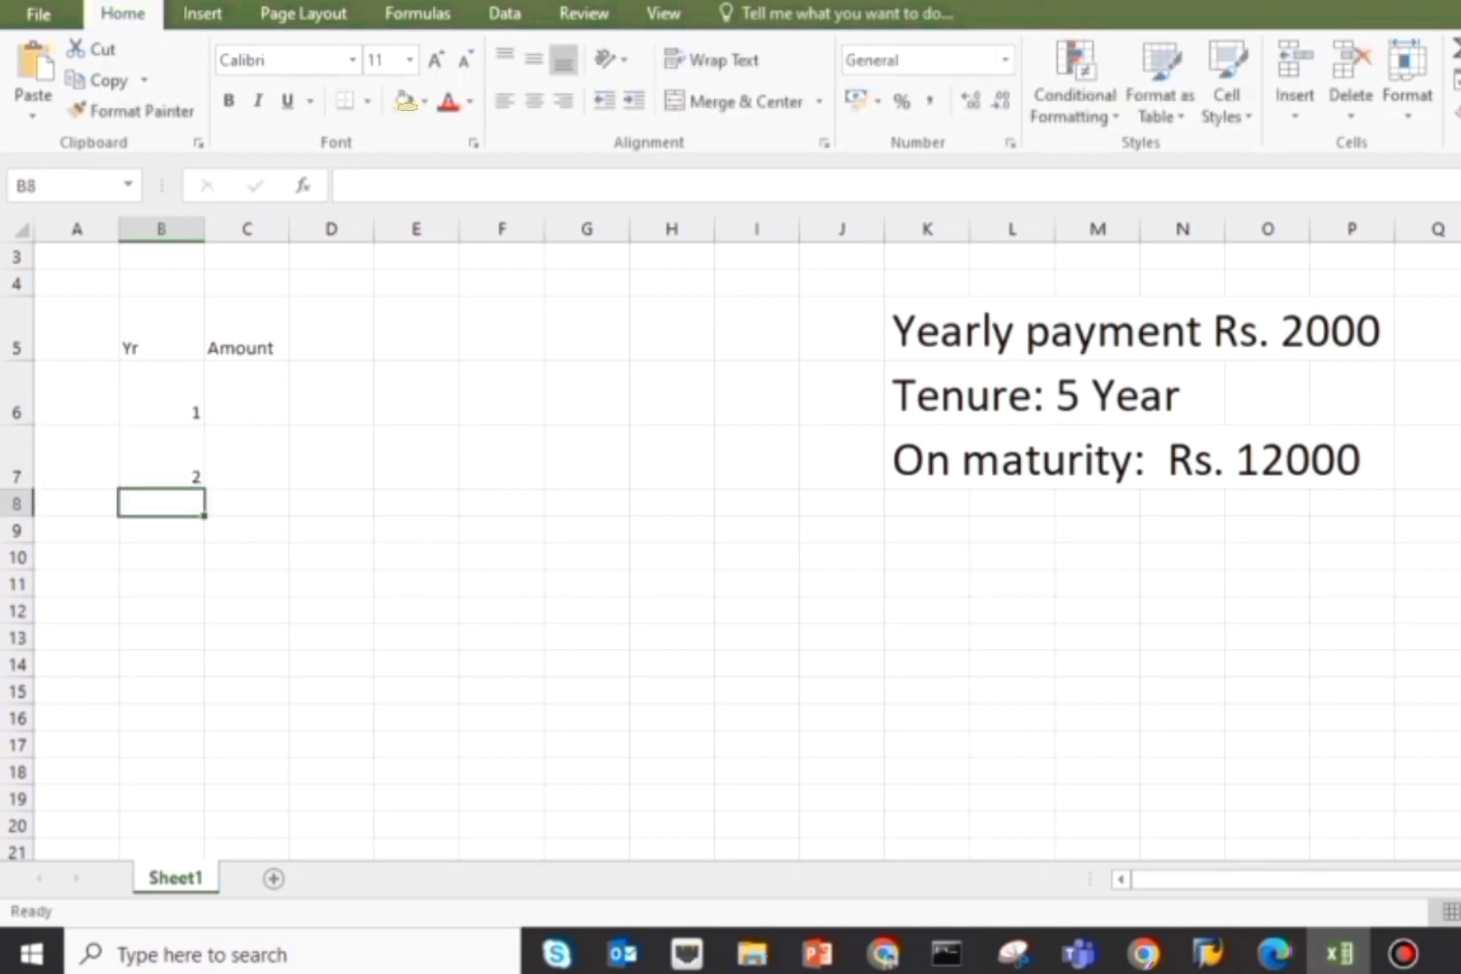
text(3)
key(Return)
text(4)
key(Return)
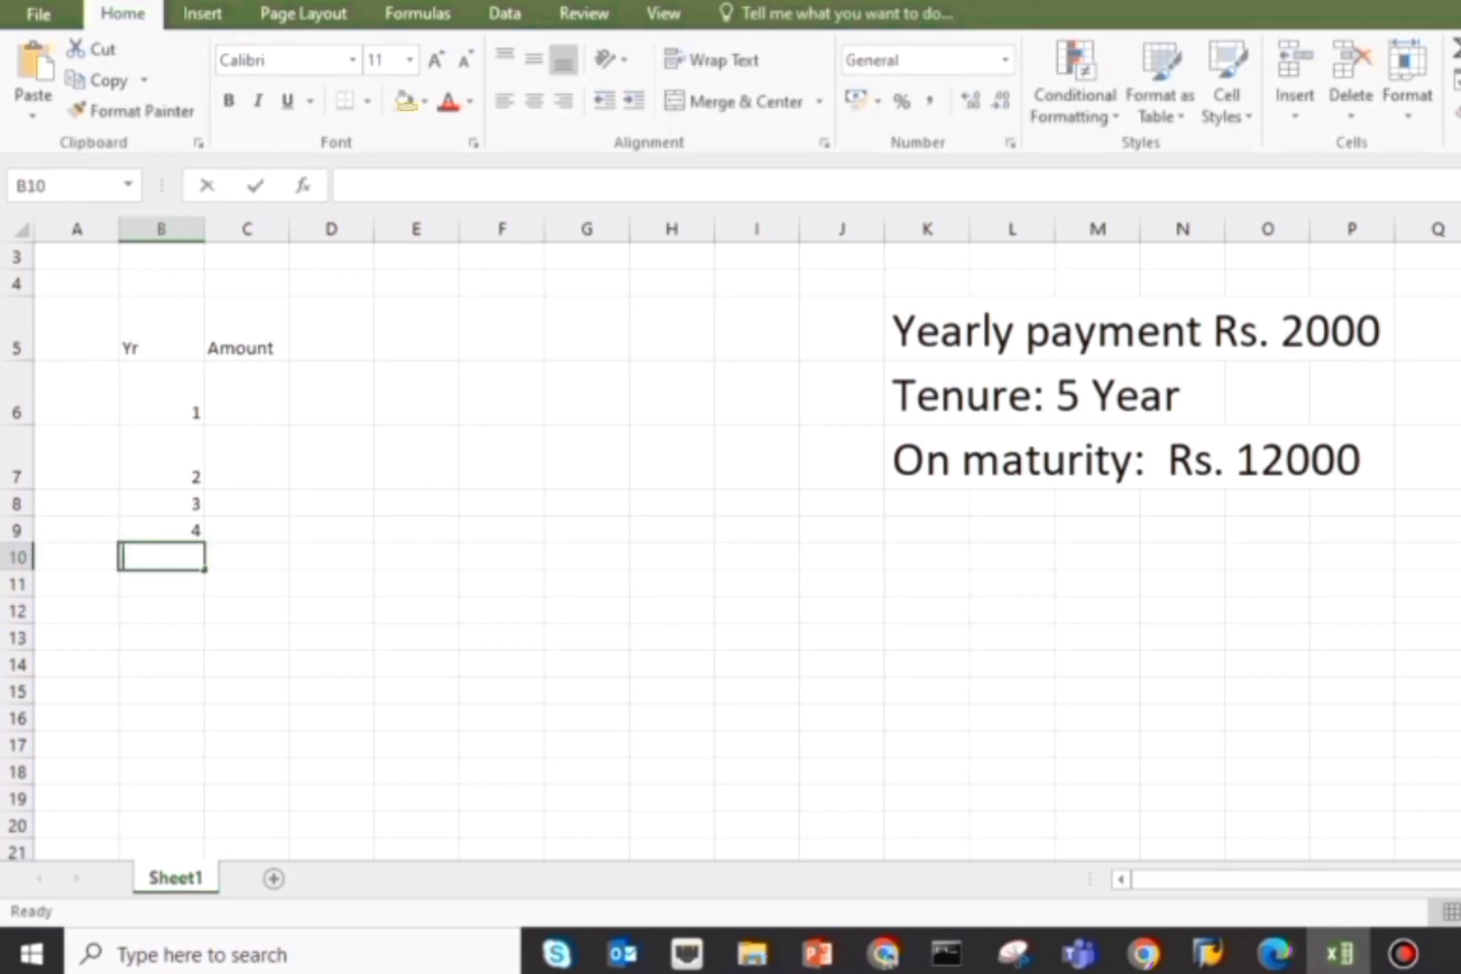
text(5)
key(Return)
Step: Enter the yearly payment as -2000 in cells C6 and C7 for years 1 and 2
key(Up)
key(Up)
key(Up)
key(Up)
key(Up)
key(Right)
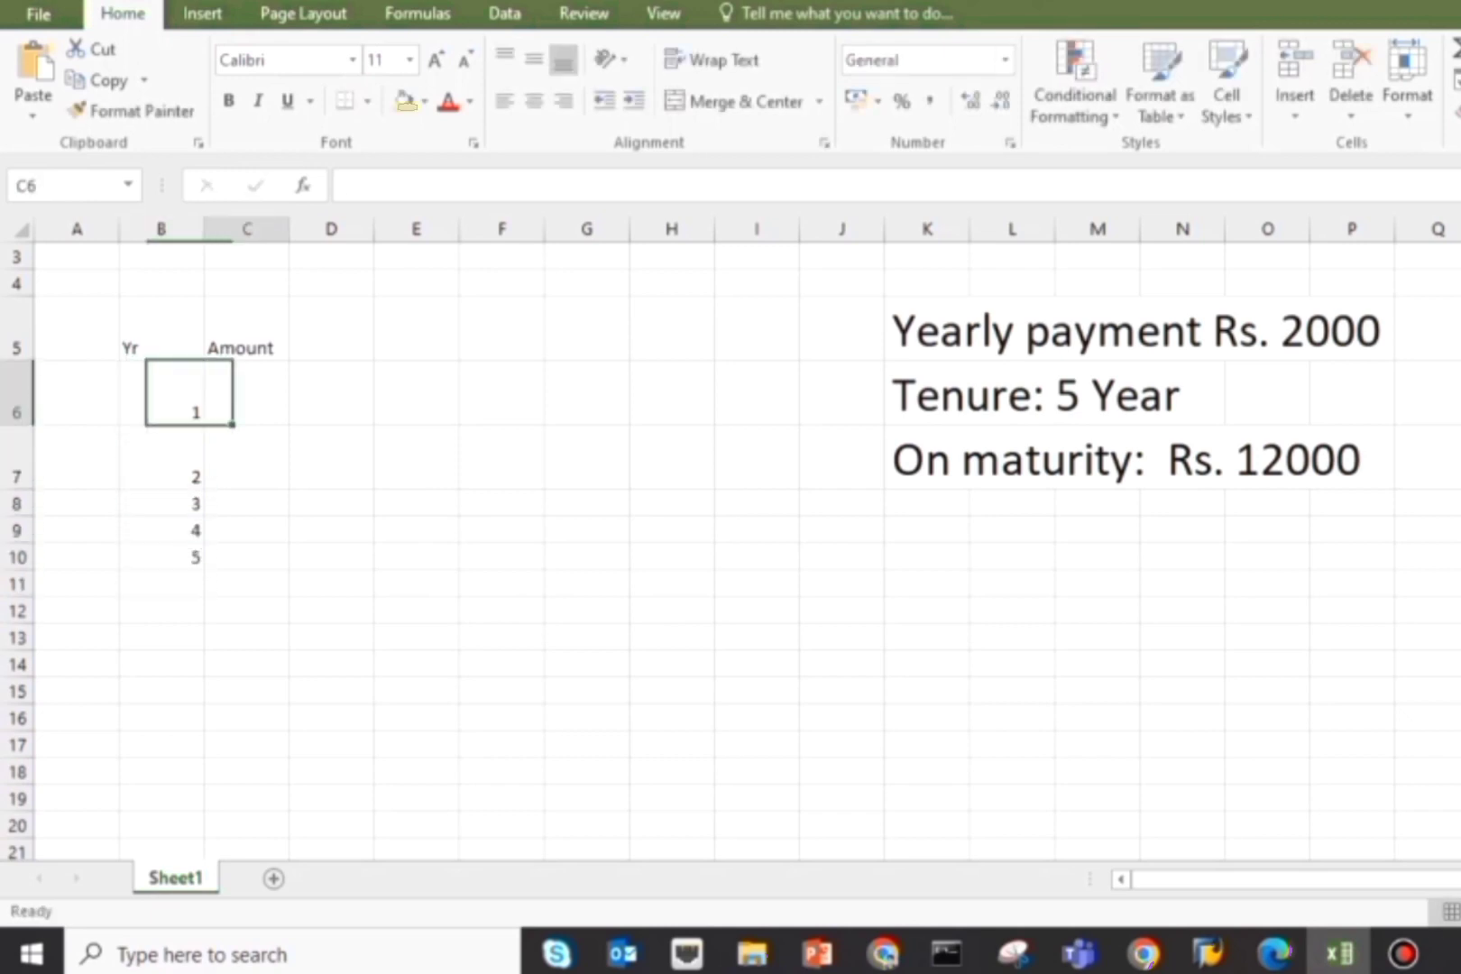
text(-)
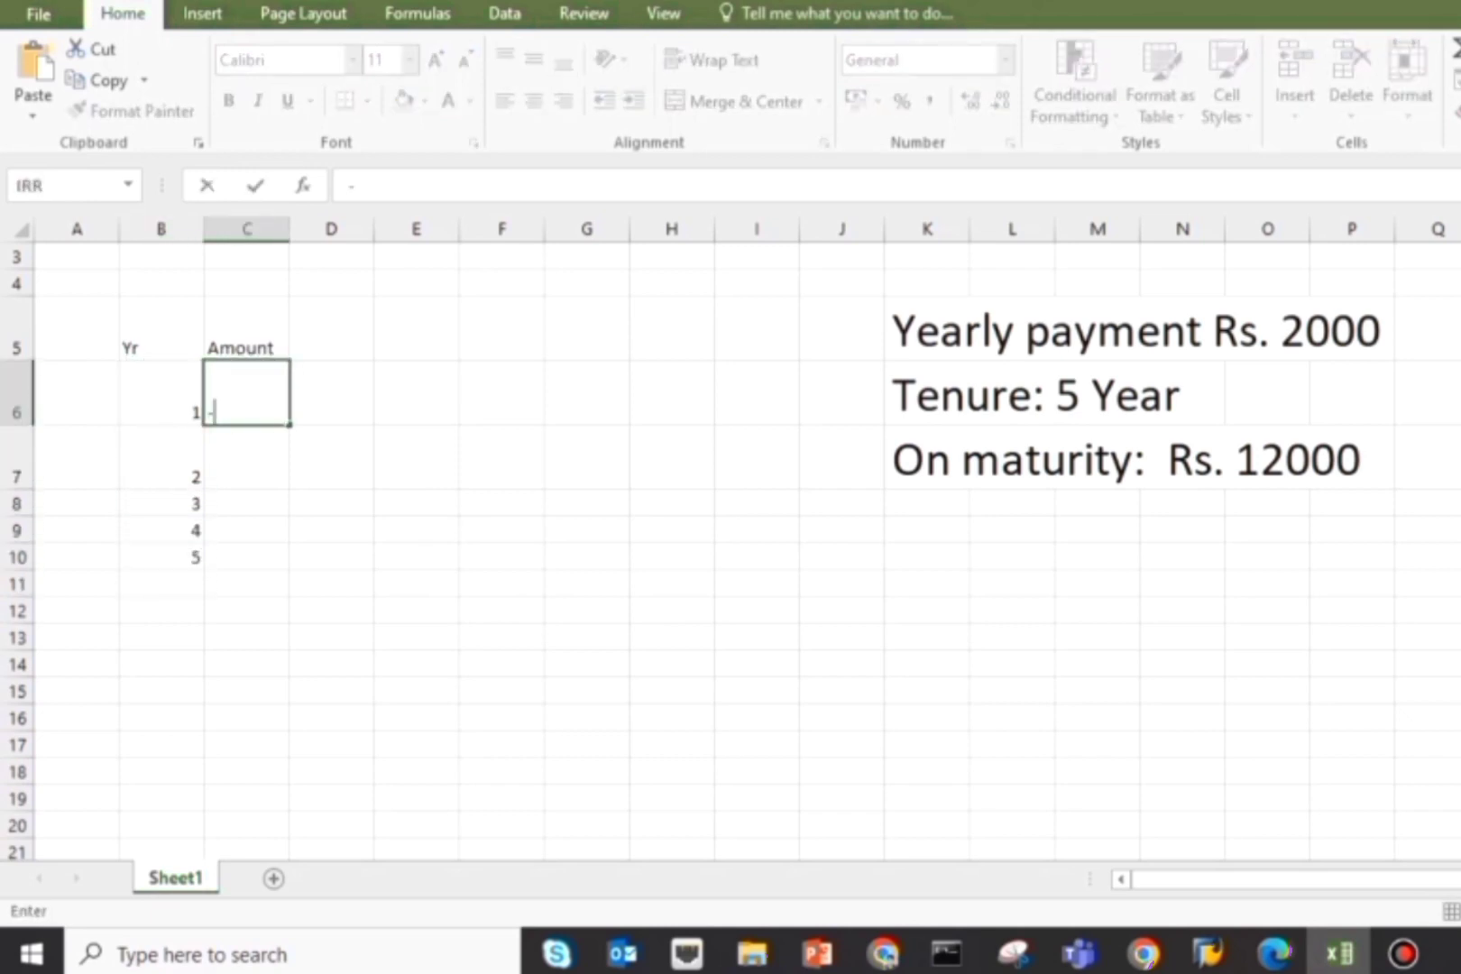
text(2000)
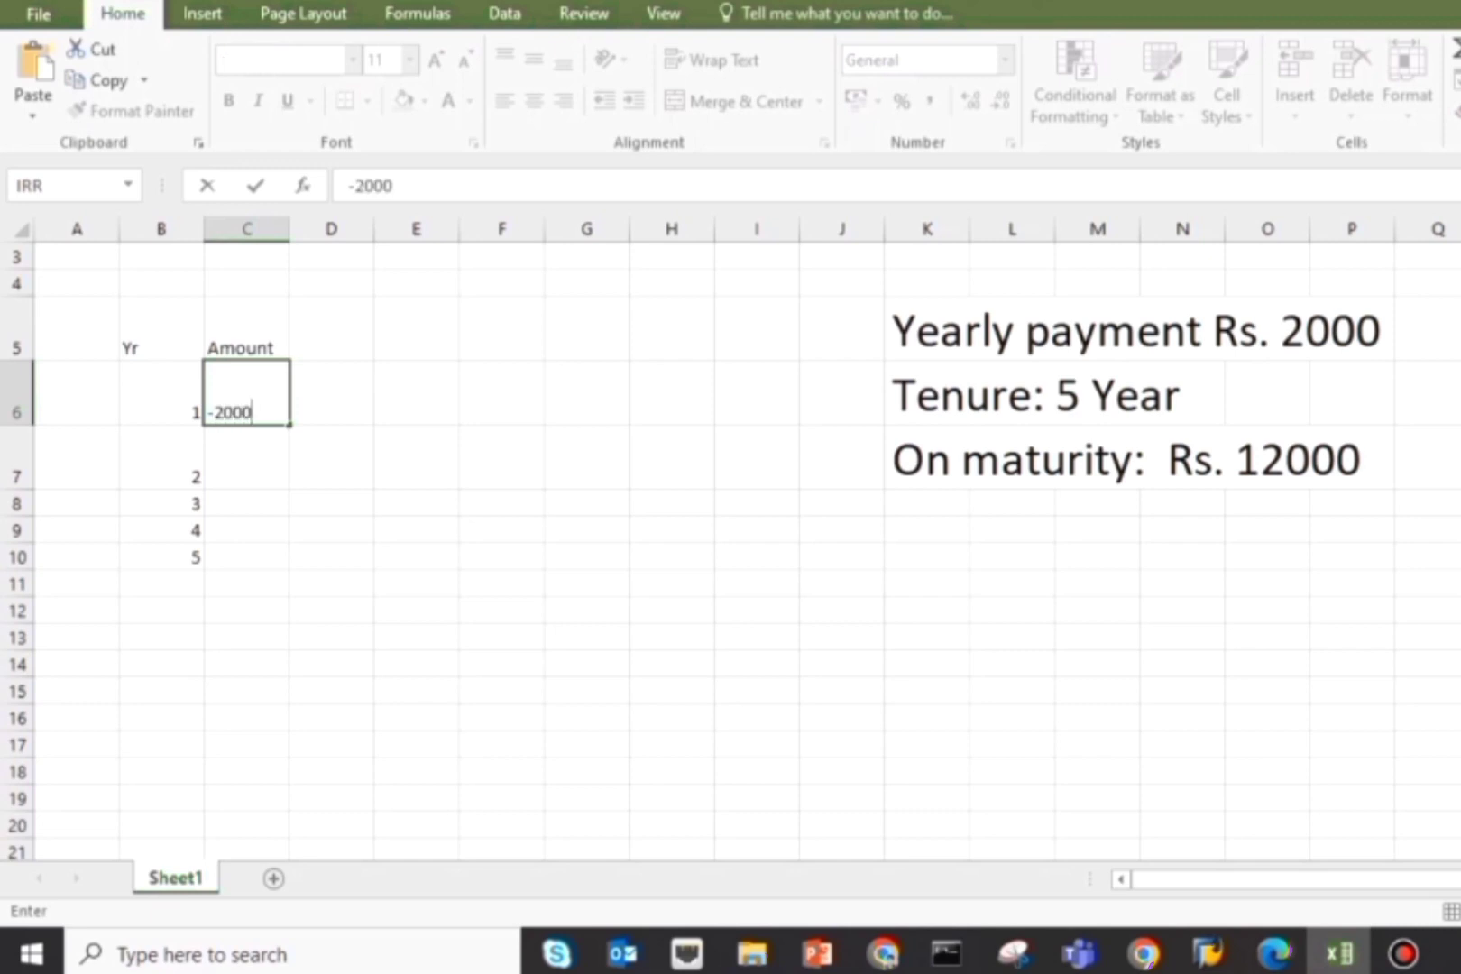
key(Return)
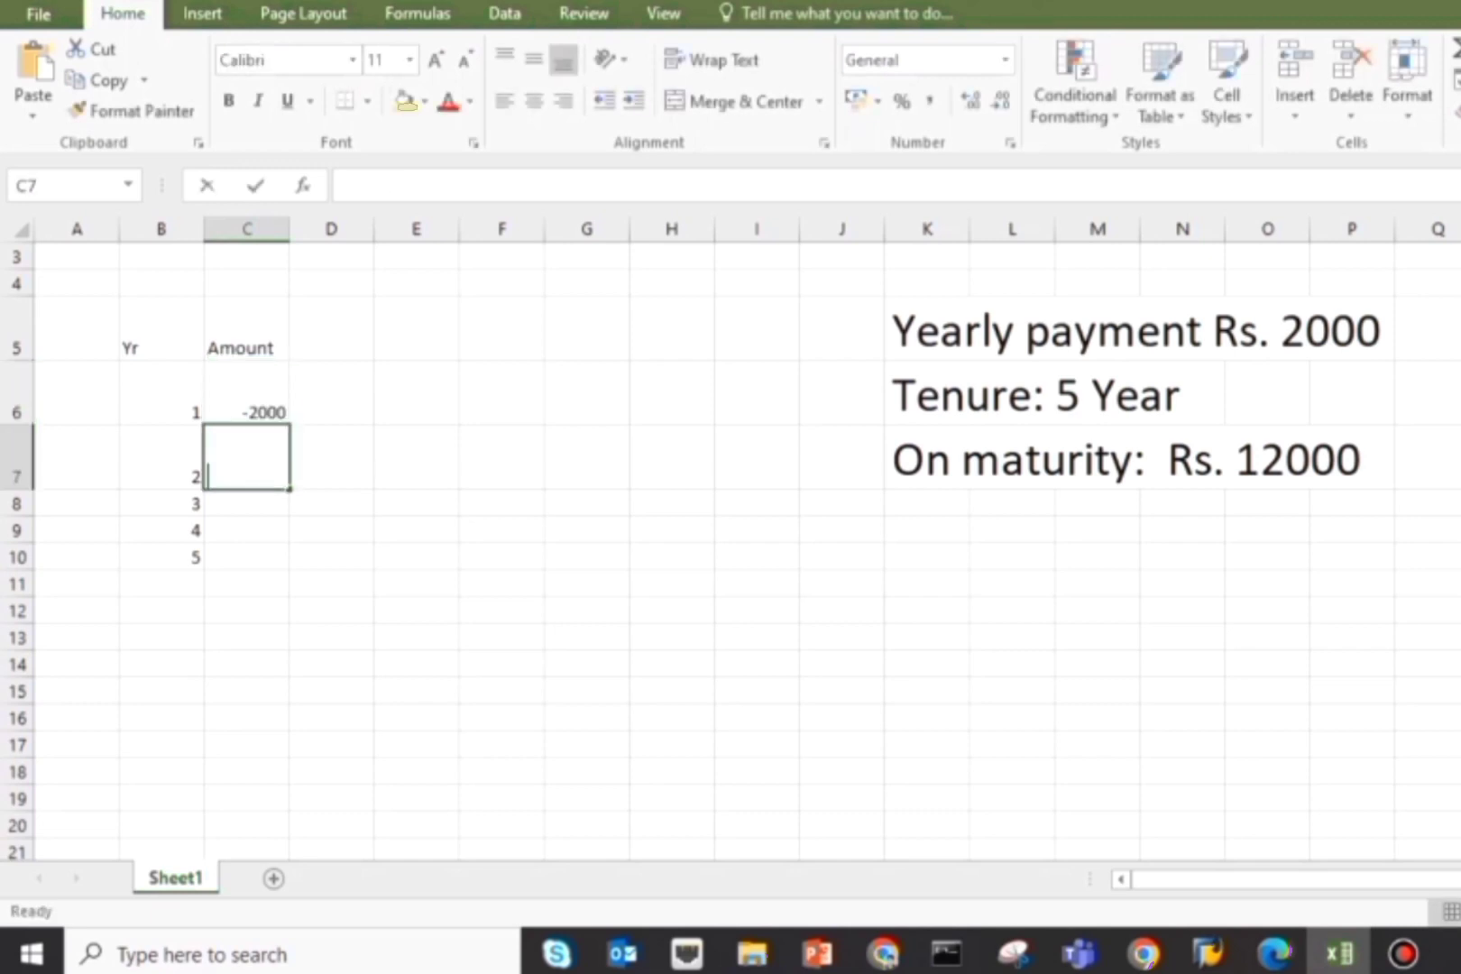
text(-2000)
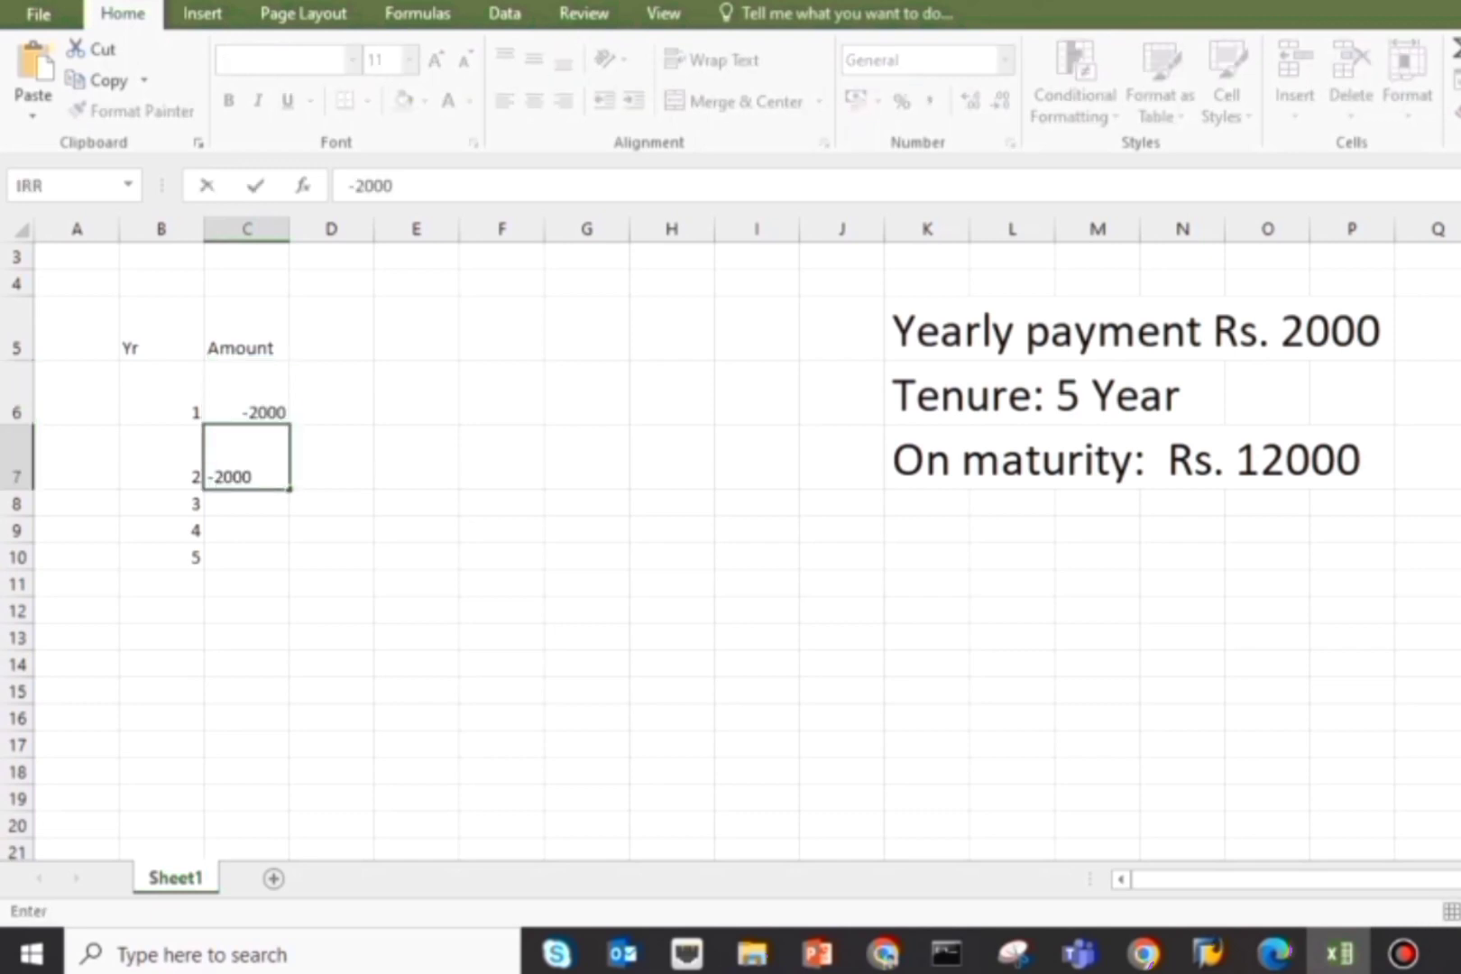
key(Return)
Step: Copy the -2000 payment from cell C7 into cells C8, C9 and C10 for years 3 to 5
click(246, 397)
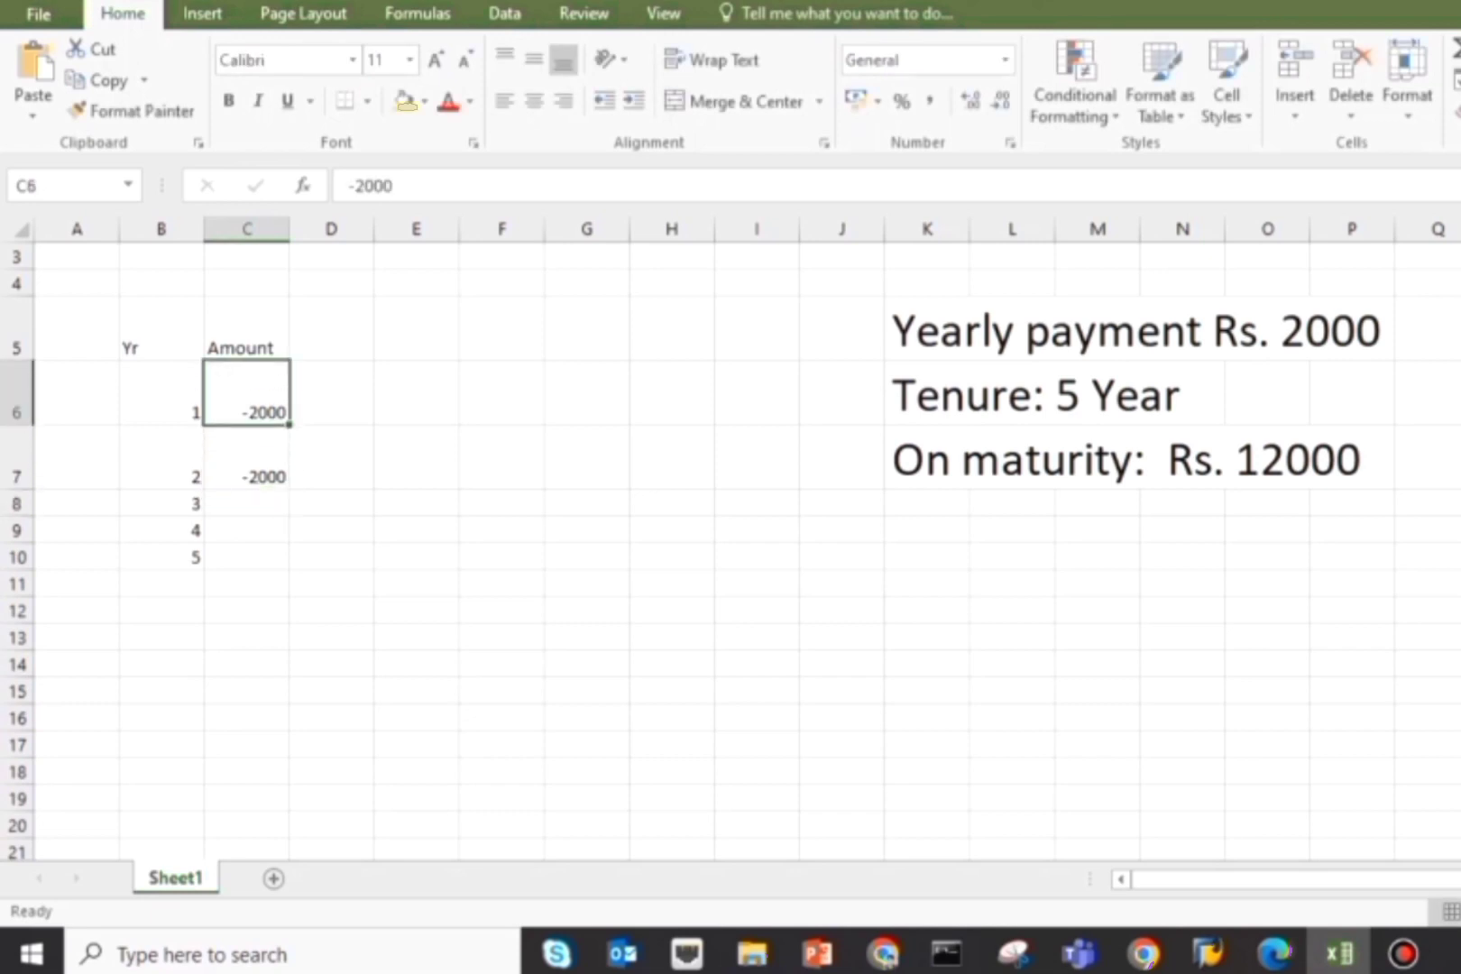
click(246, 457)
key(ctrl+c)
key(Down)
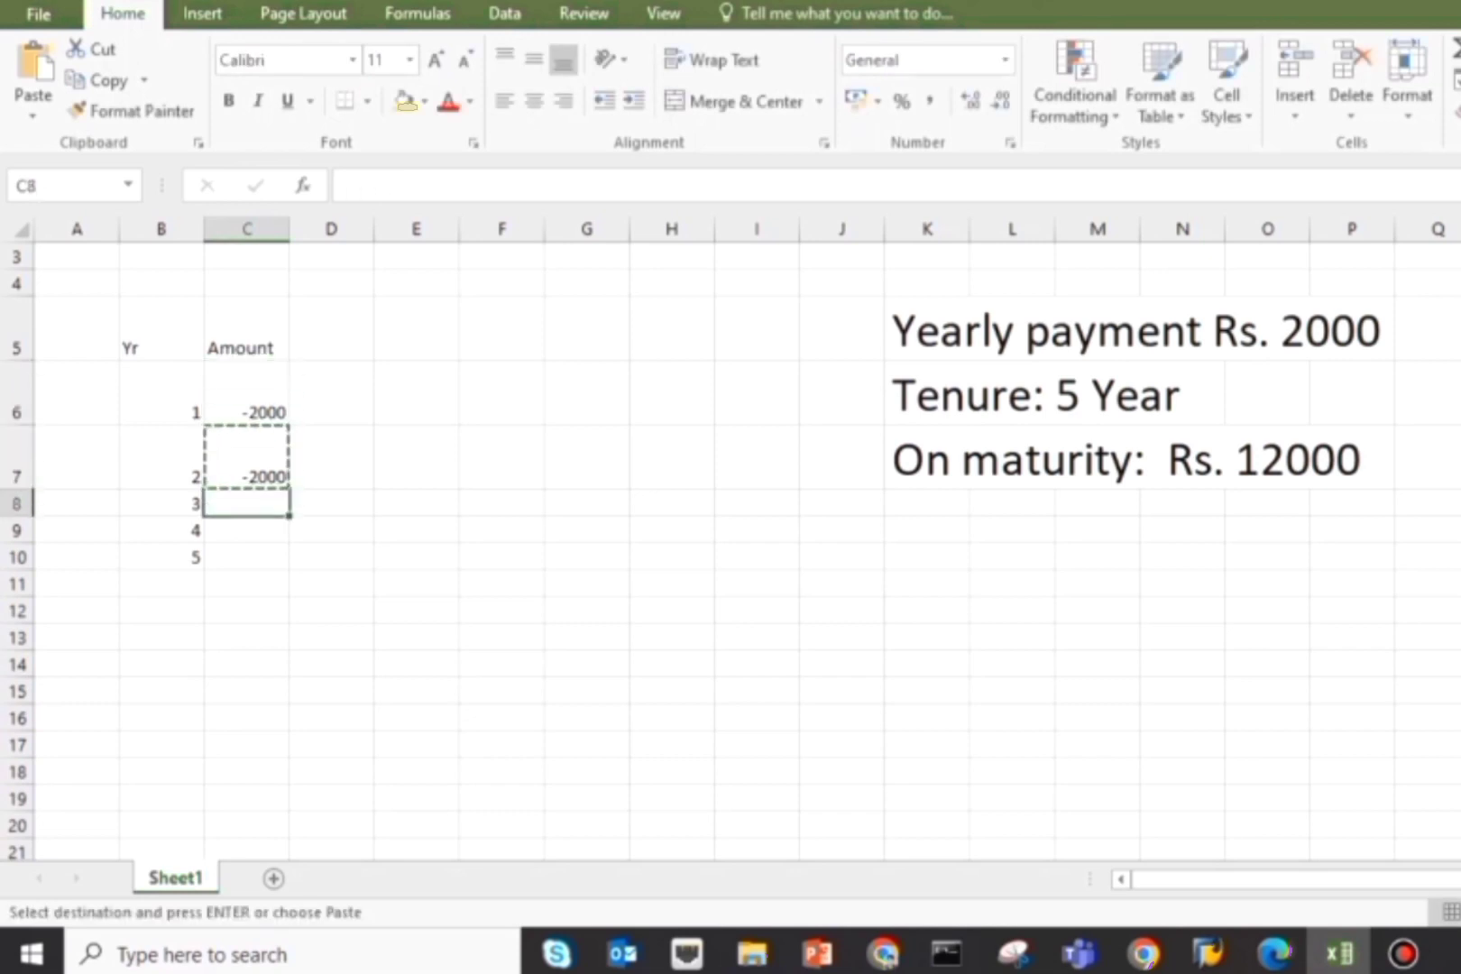
key(ctrl+v)
key(Down)
key(ctrl+v)
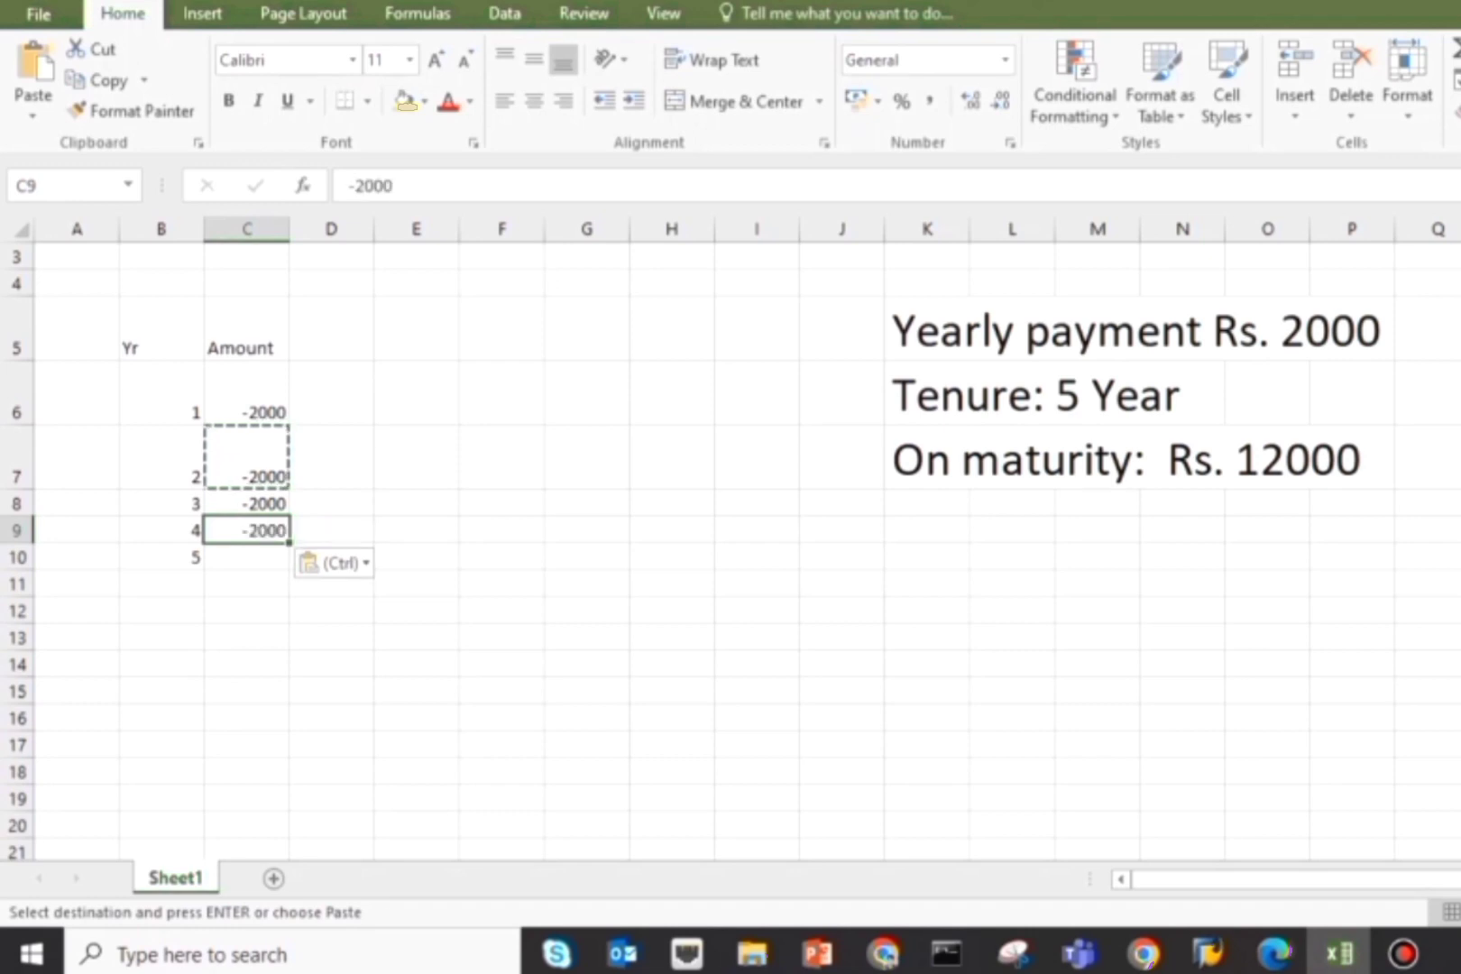
key(Down)
key(ctrl+v)
Step: Add year 6 in cell B11 below the existing year numbers
key(Down)
key(Down)
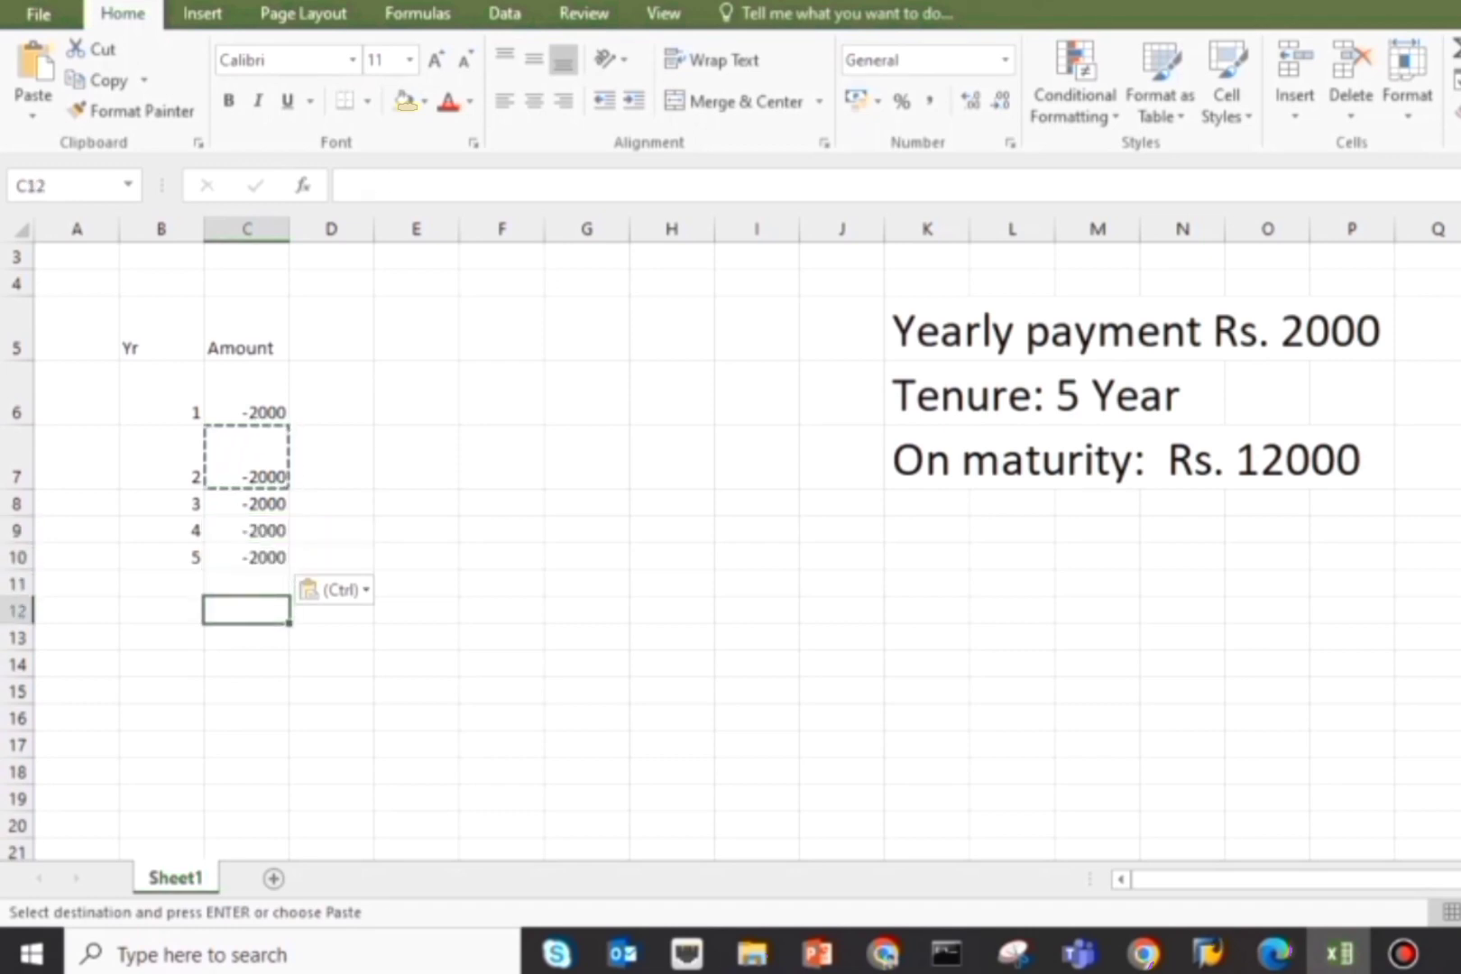
key(Up)
key(Left)
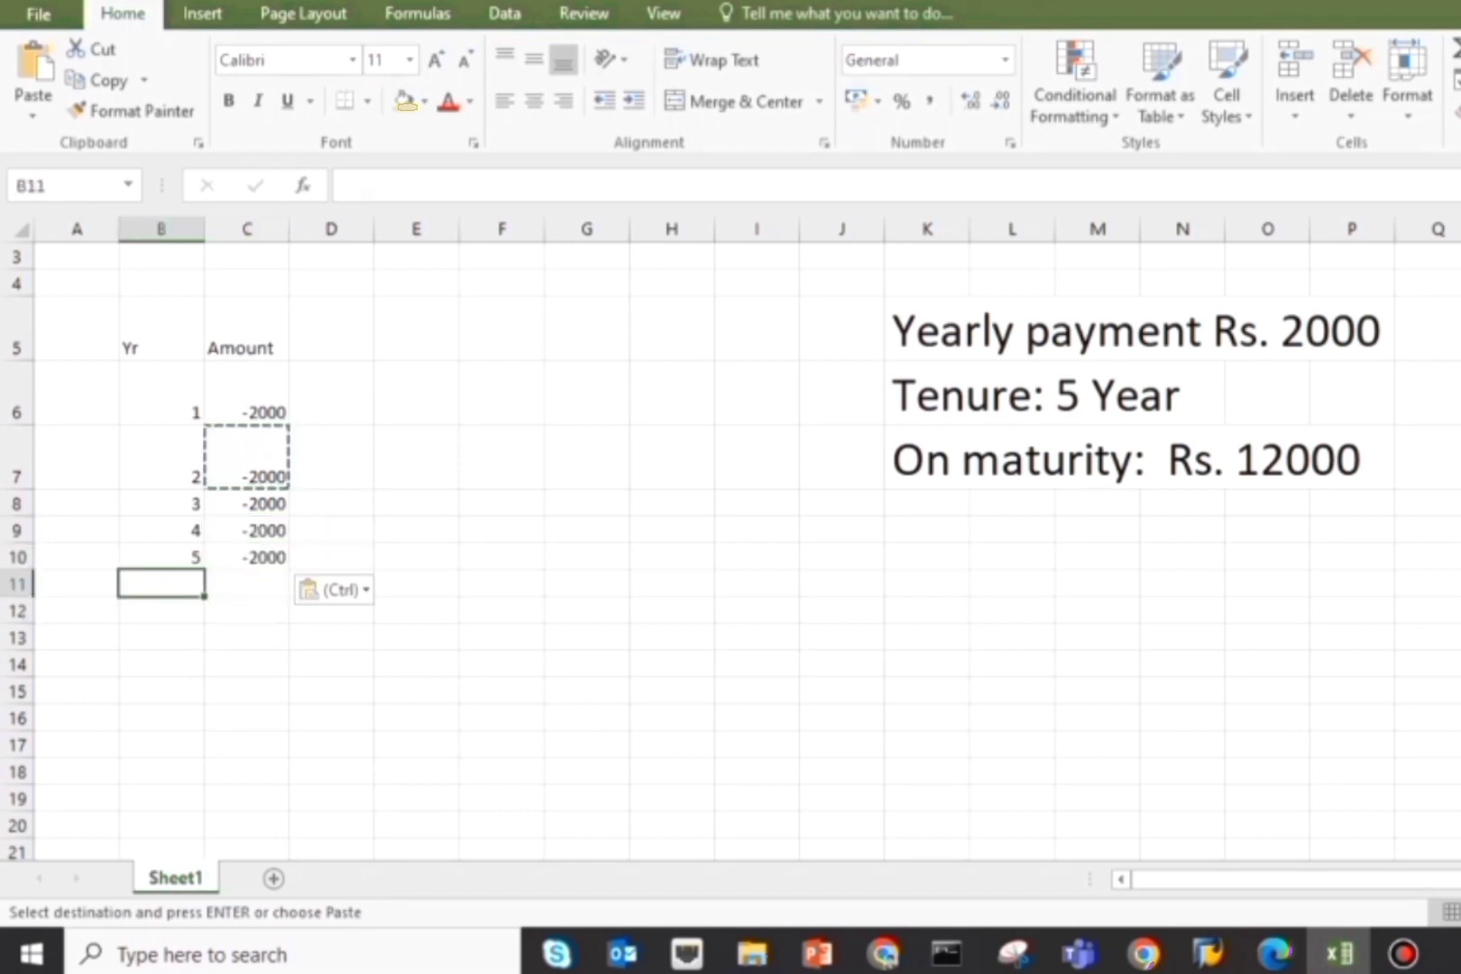
text(6)
key(Right)
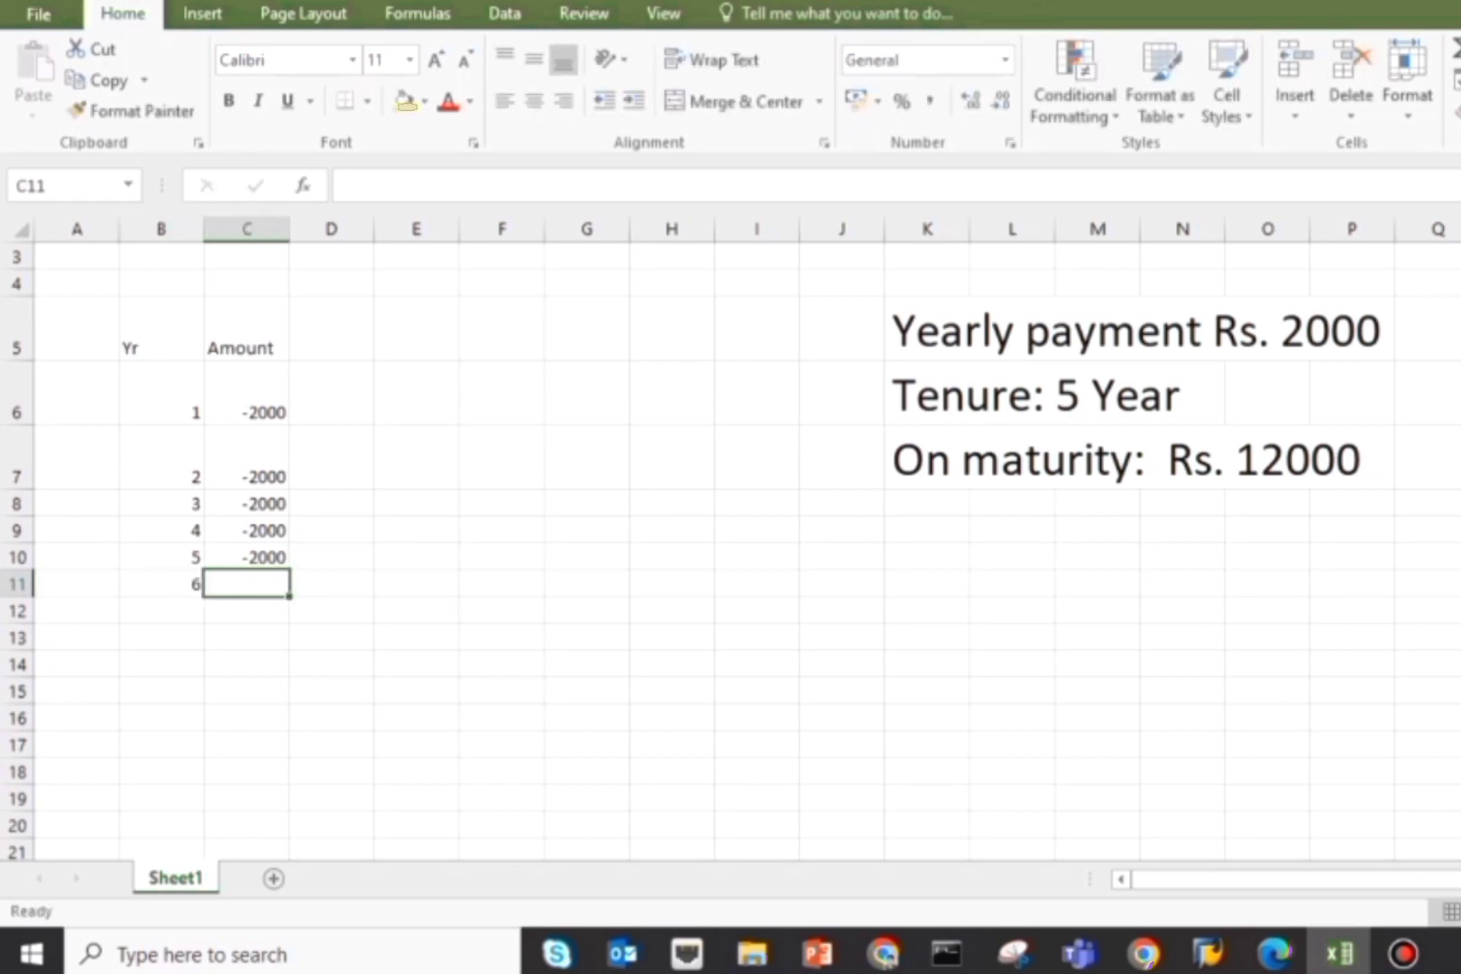
Step: Enter the maturity amount from the problem notes, 12000, in cell C11 for year 6
click(928, 460)
drag(927, 460, 1351, 461)
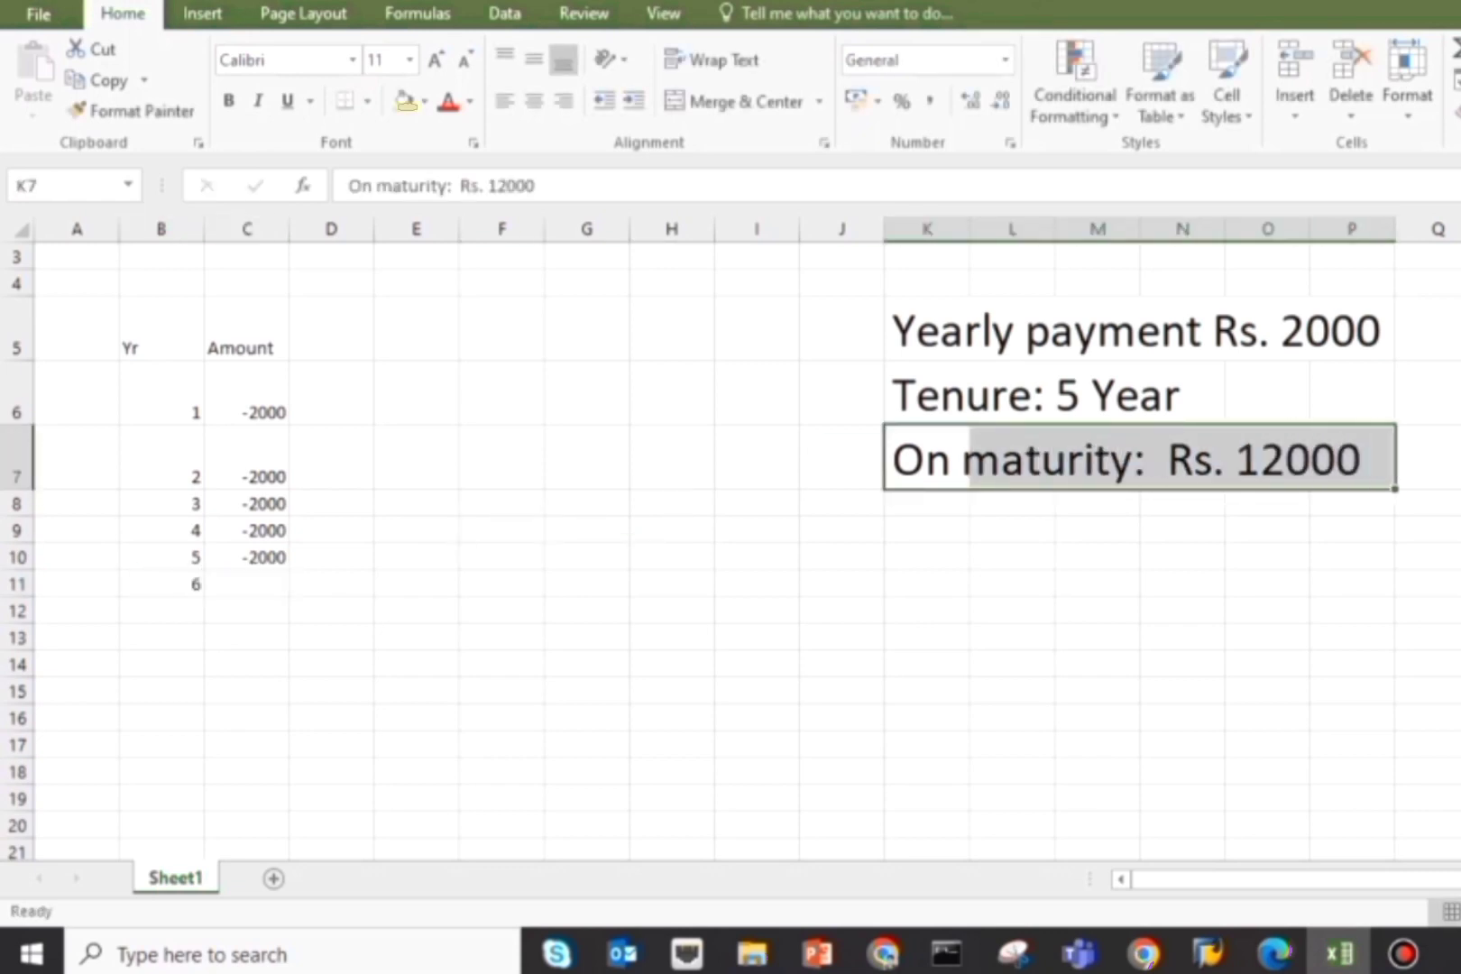
click(1182, 610)
click(247, 585)
double_click(247, 585)
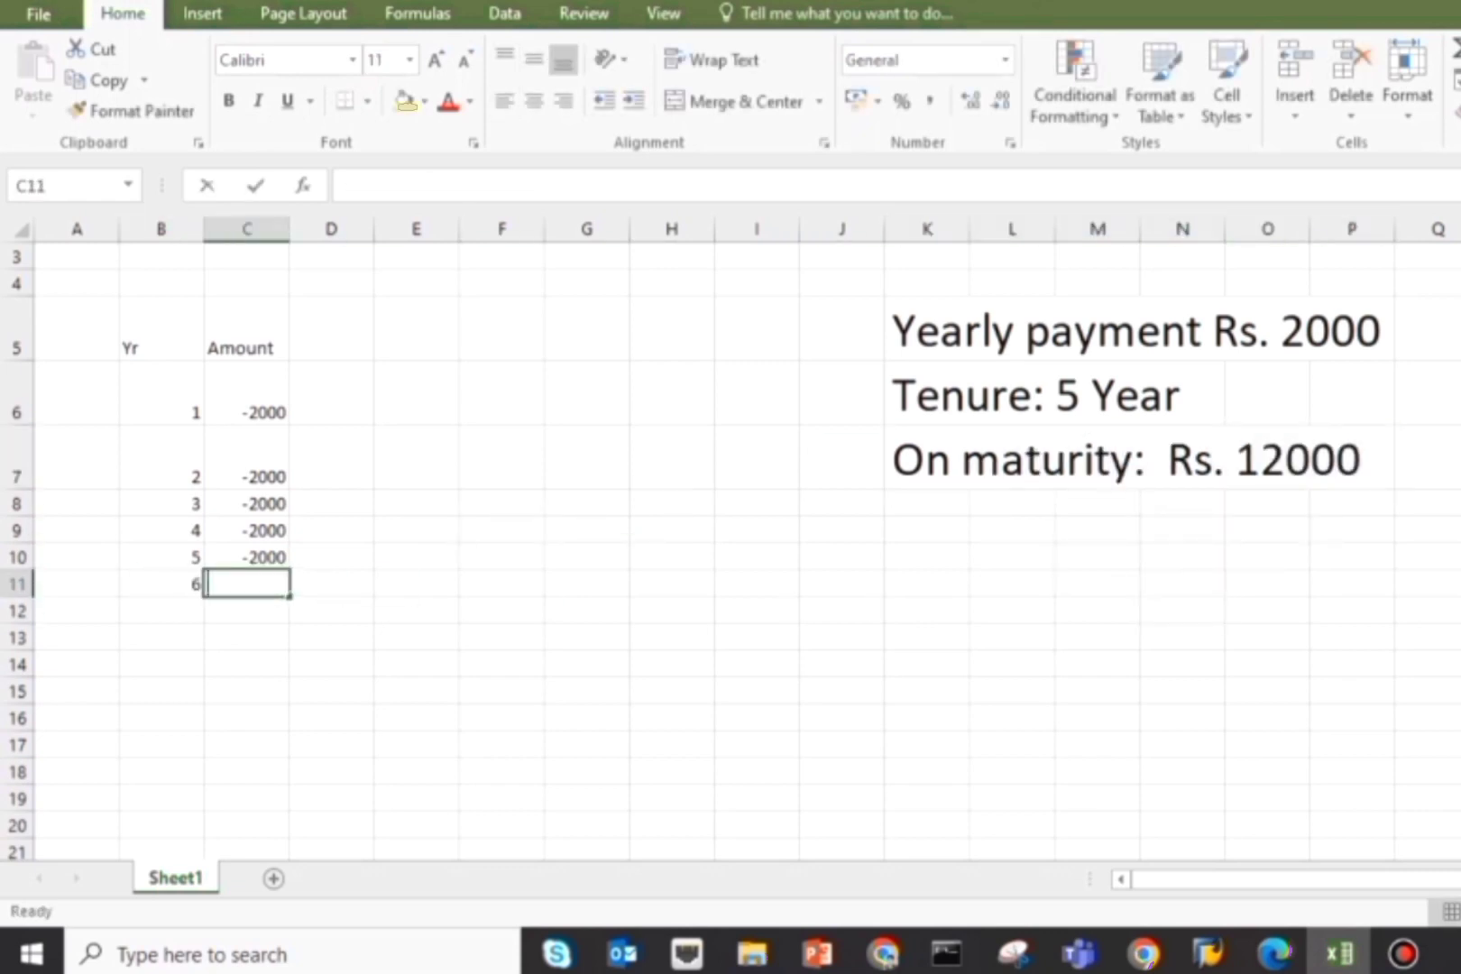
text(12000)
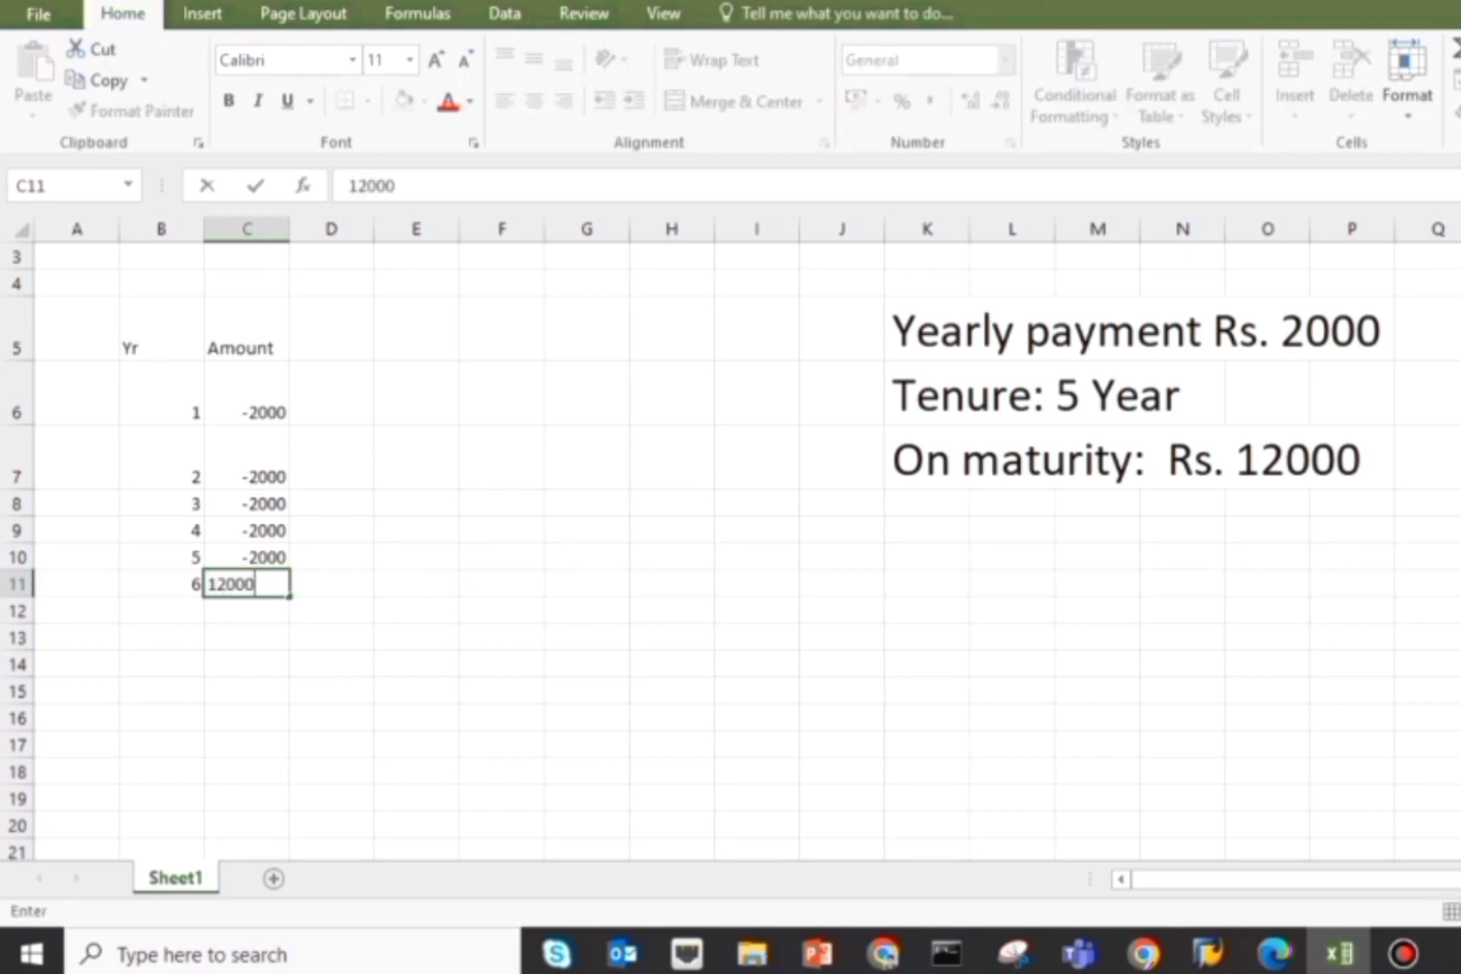
key(Return)
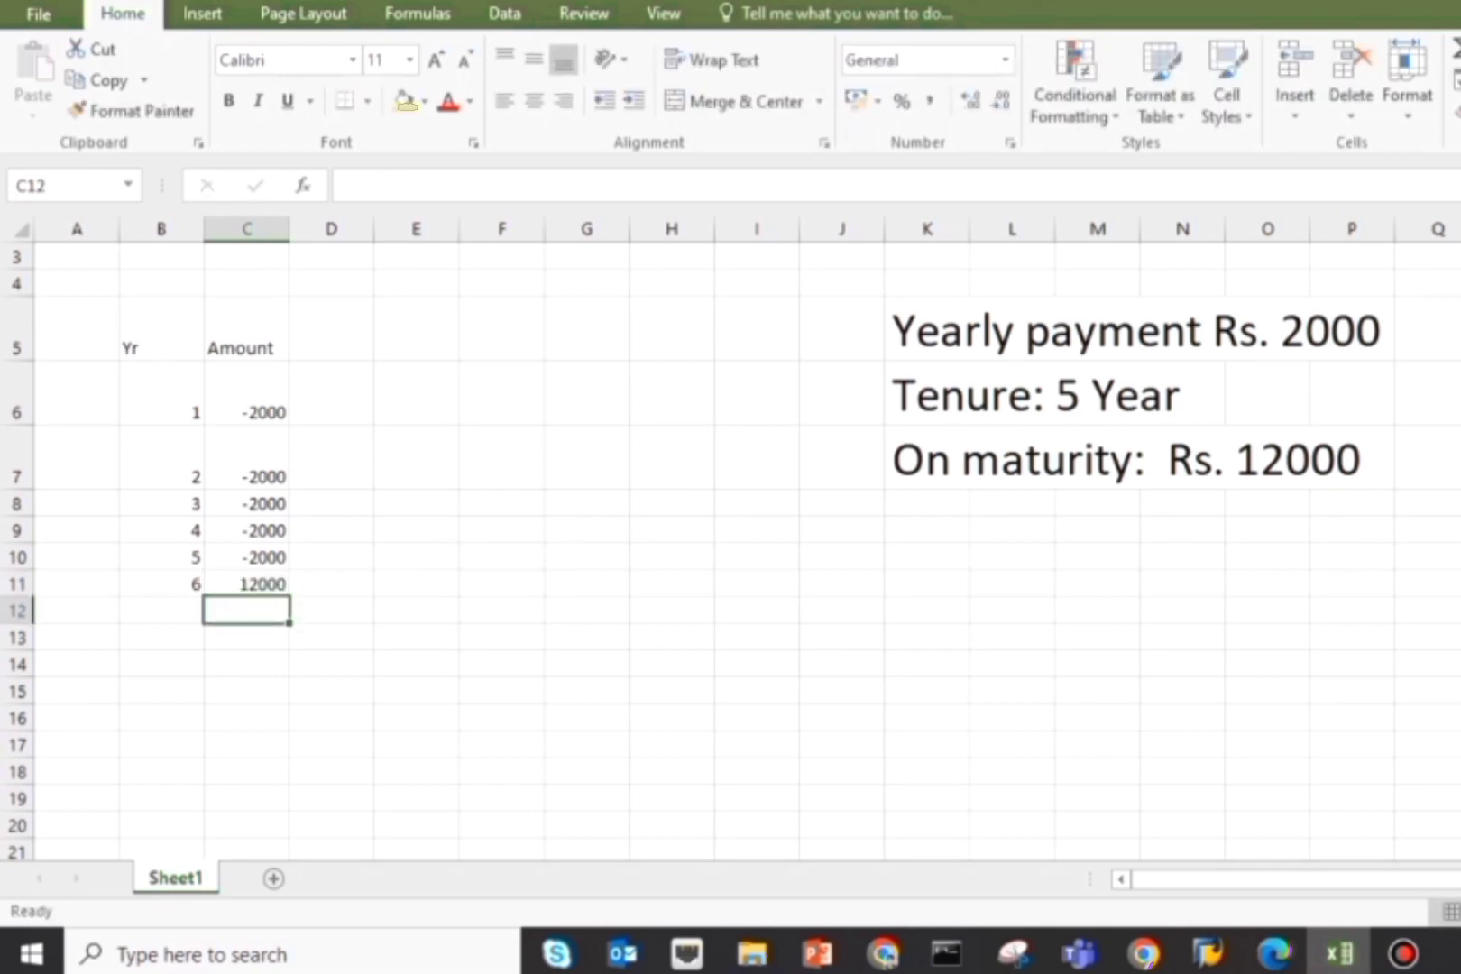
Step: Add the row label IRR in cell B12 beneath the year numbers
scroll(747, 550, down, 1)
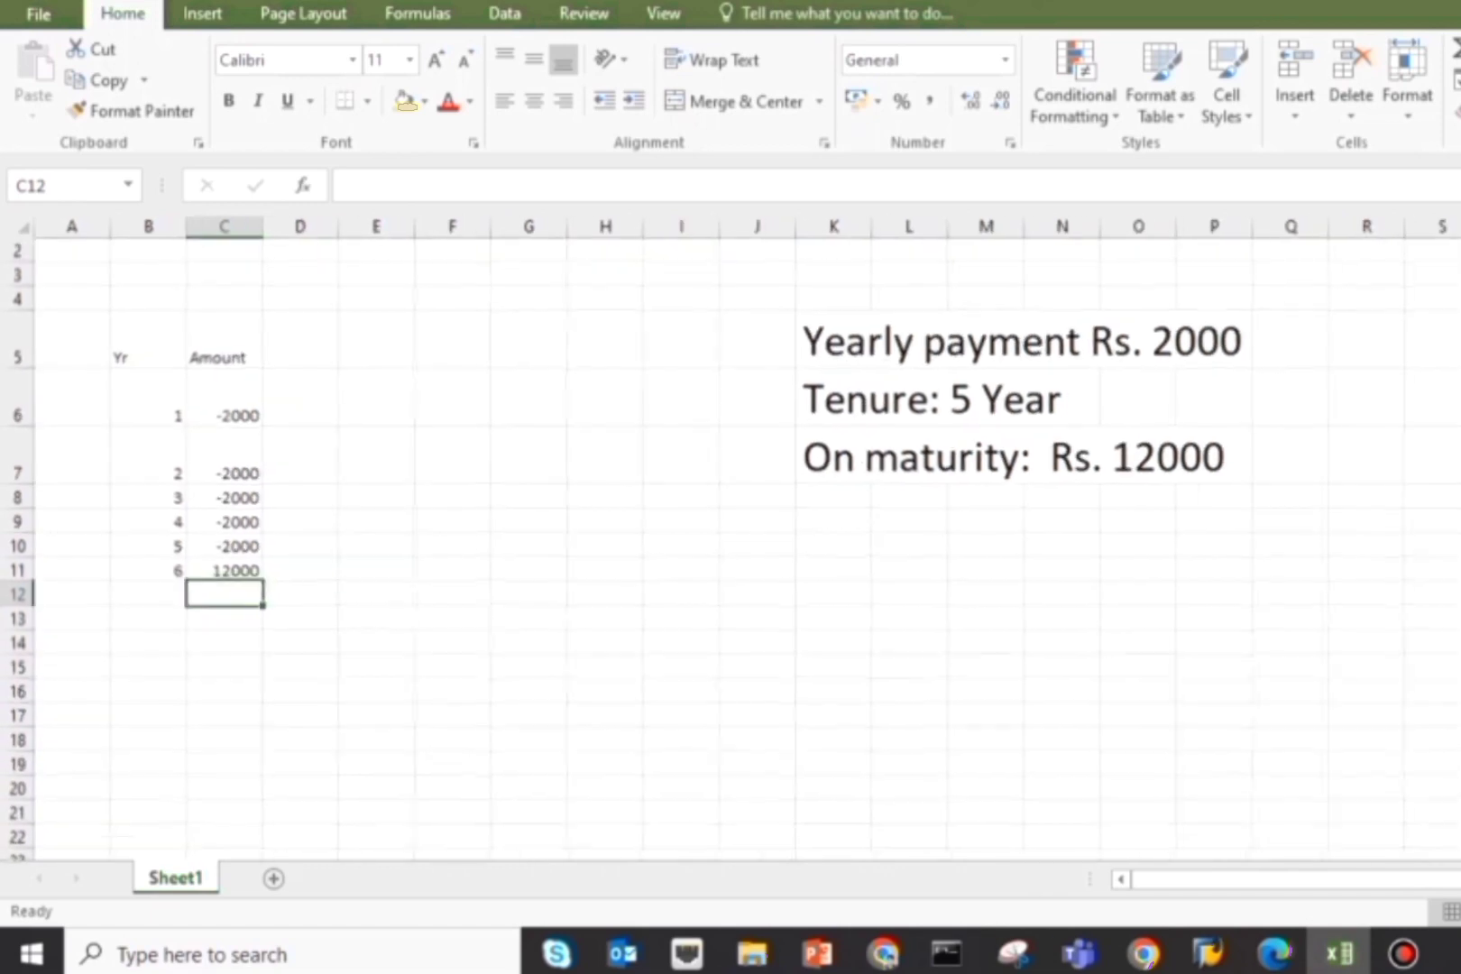
scroll(731, 541, up, 3)
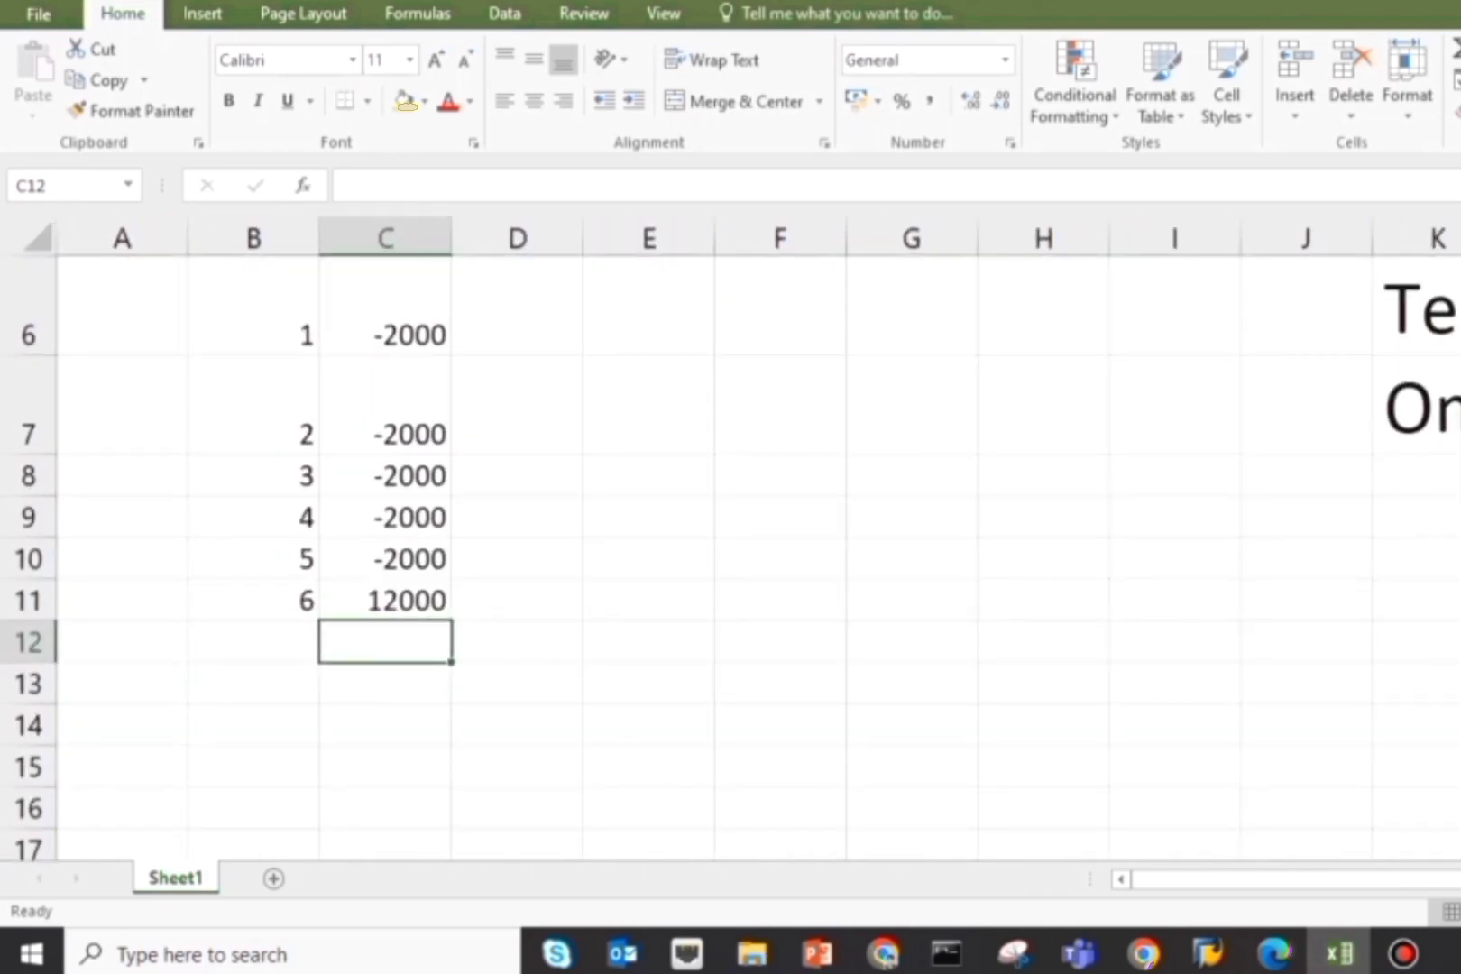
scroll(730, 551, up, 5)
scroll(730, 550, down, 5)
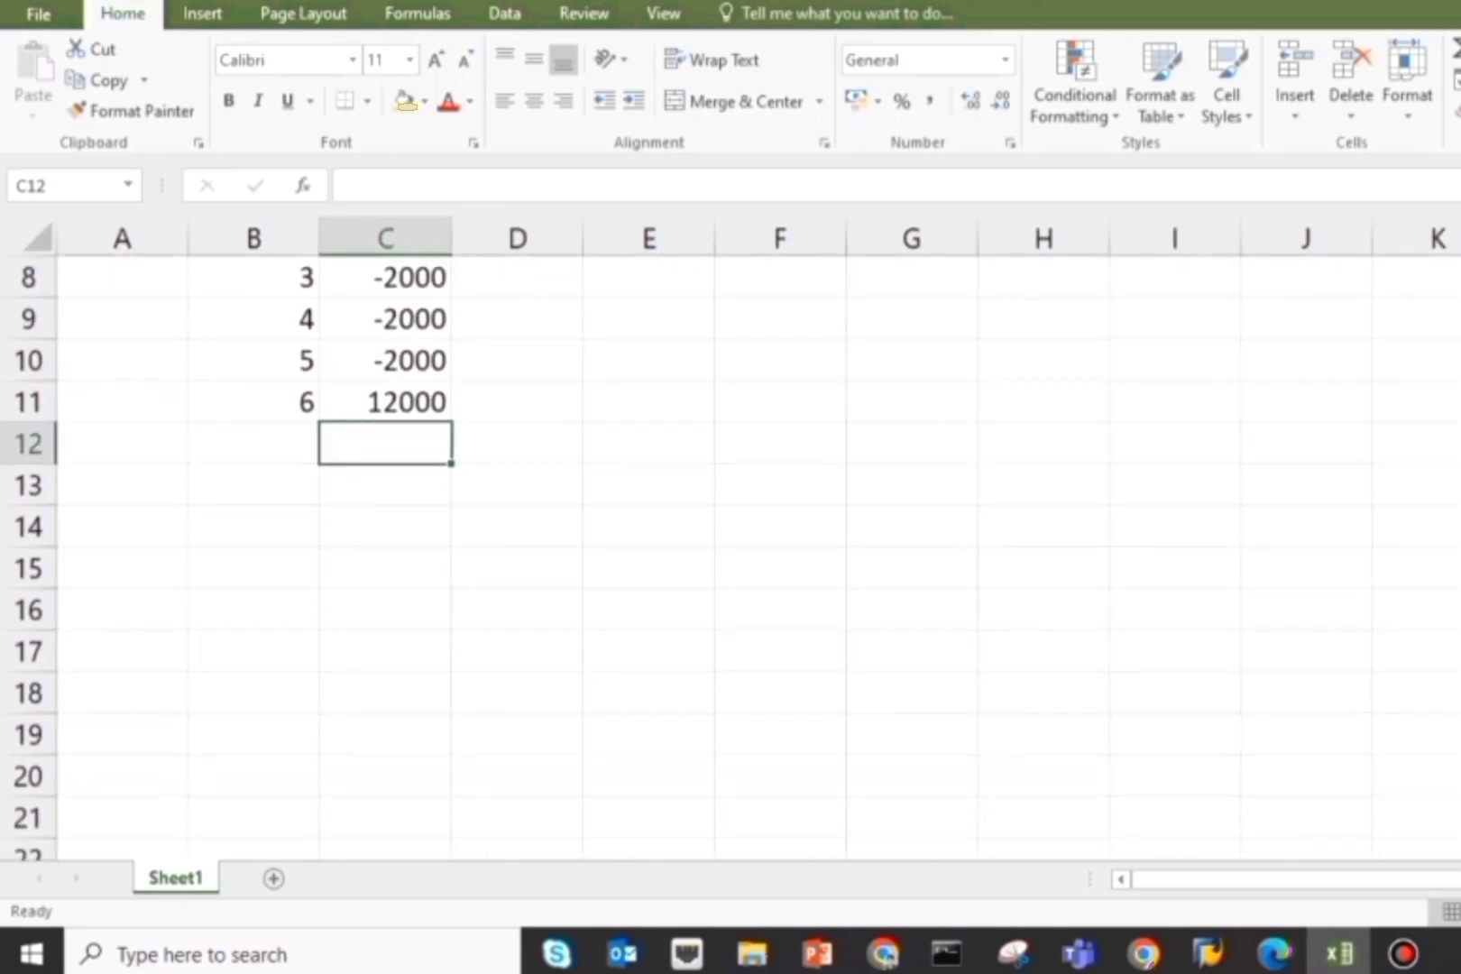
scroll(686, 560, up, 2)
scroll(685, 559, down, 1)
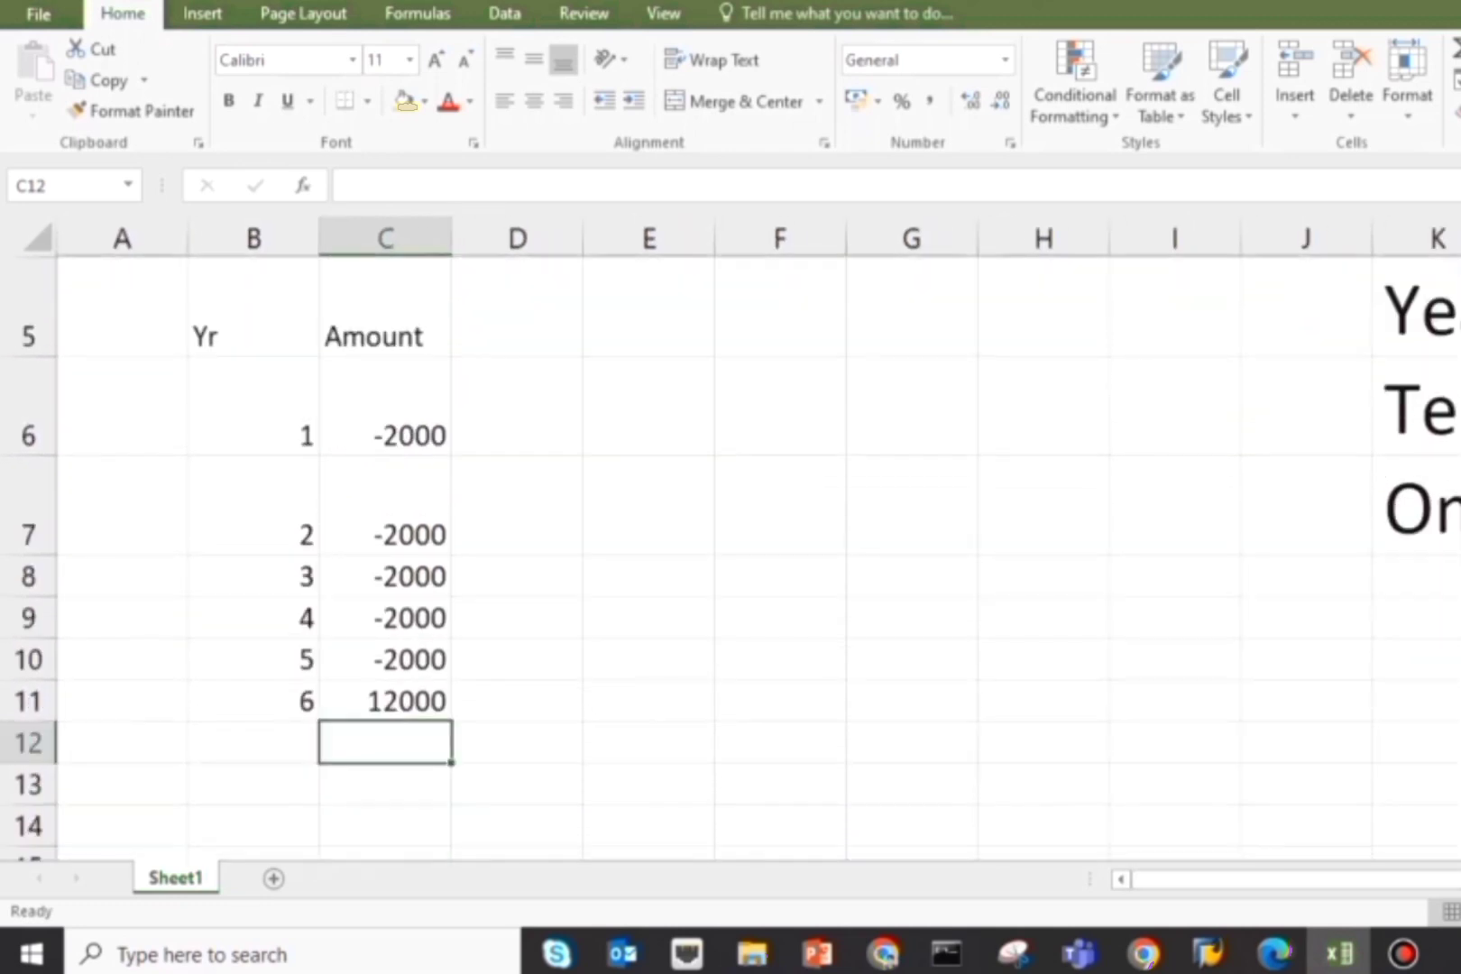
scroll(731, 559, down, 1)
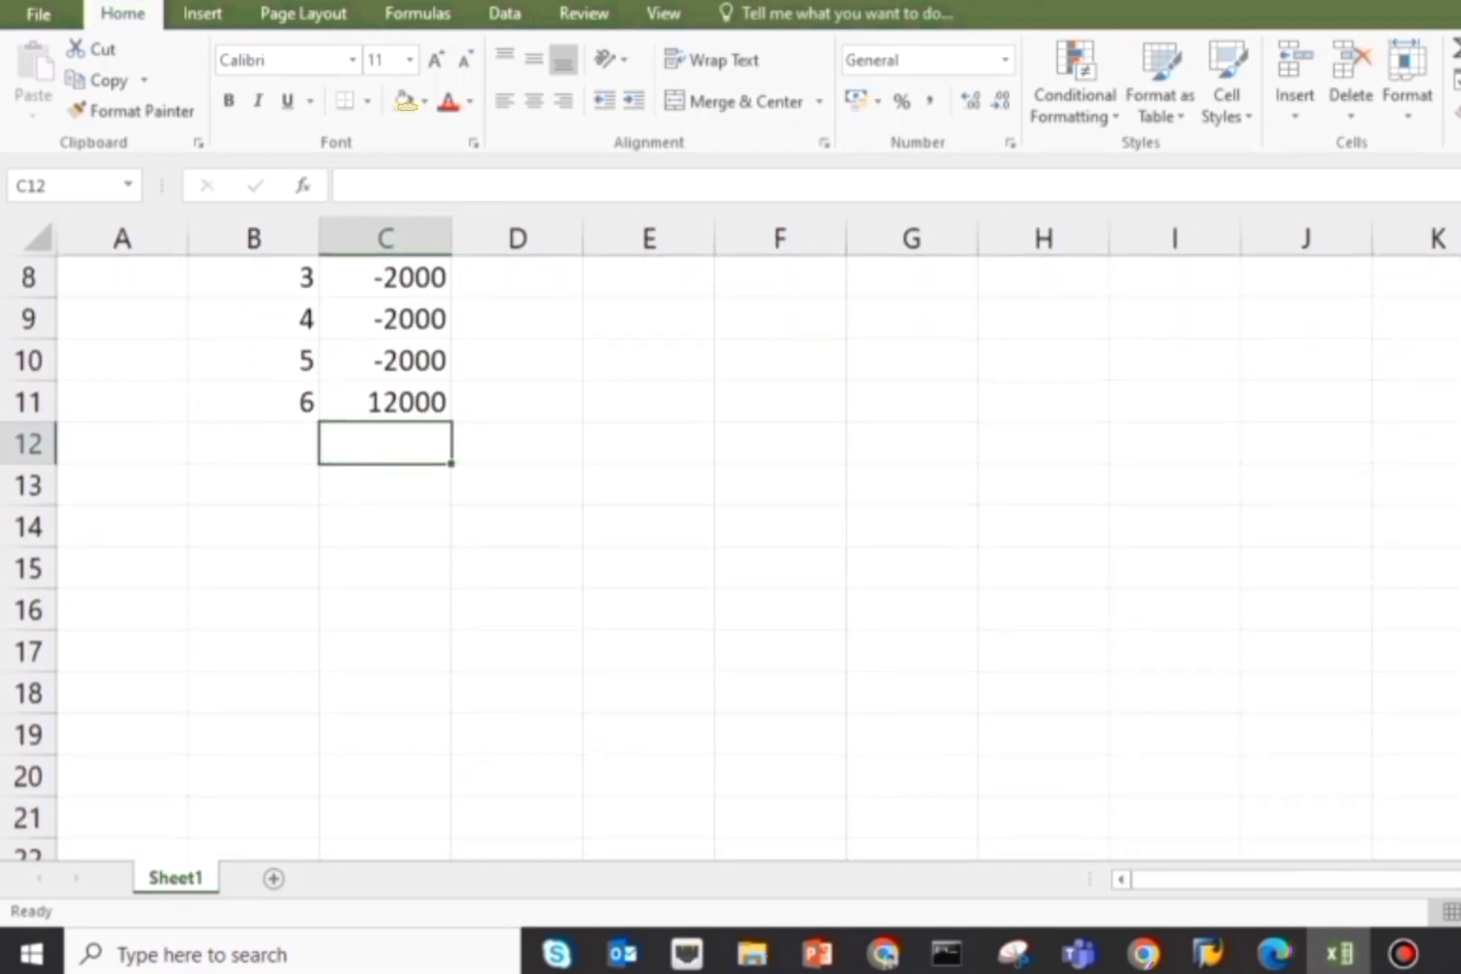
scroll(731, 559, up, 1)
click(253, 543)
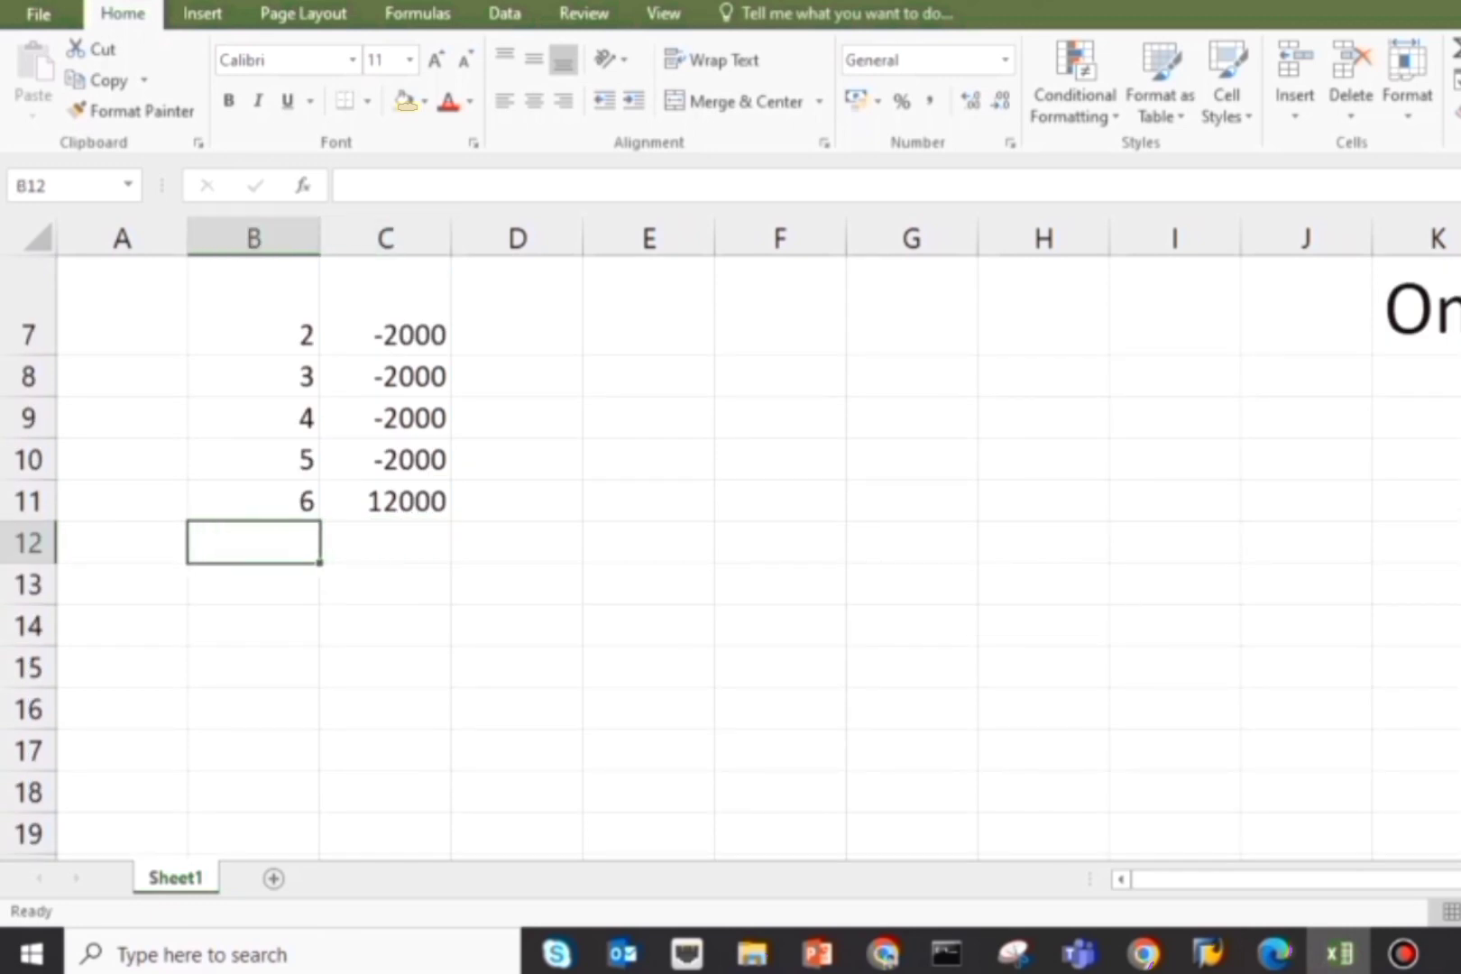
text(IRR)
key(Tab)
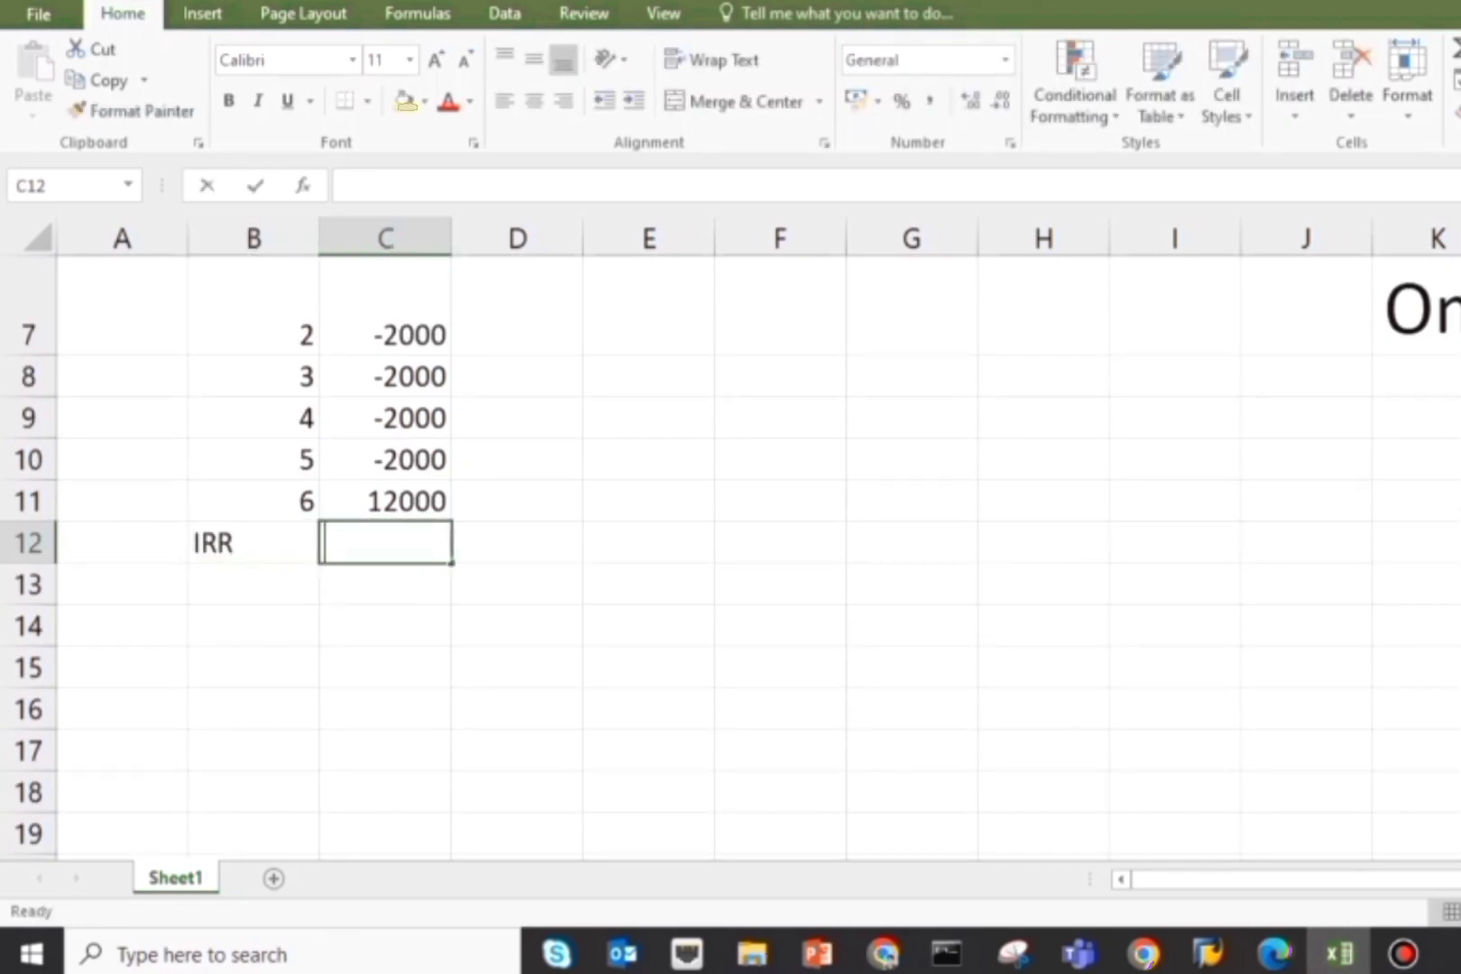
Step: Calculate the internal rate of return in cell C12 with the formula =IRR(C6:C11), covering all six yearly amounts
text(=irr)
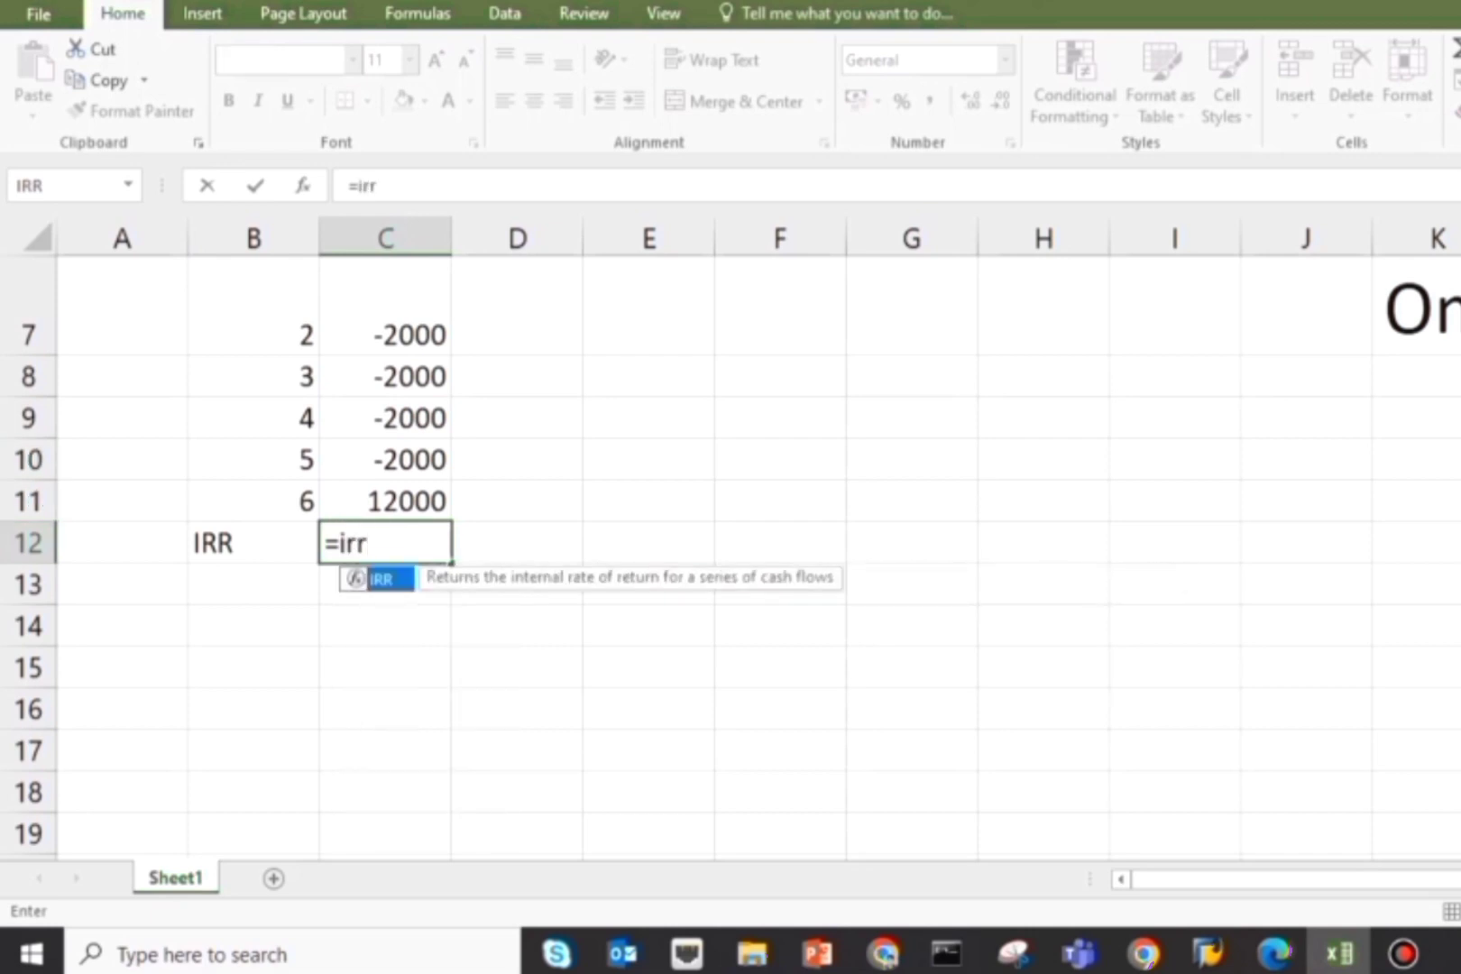
text(()
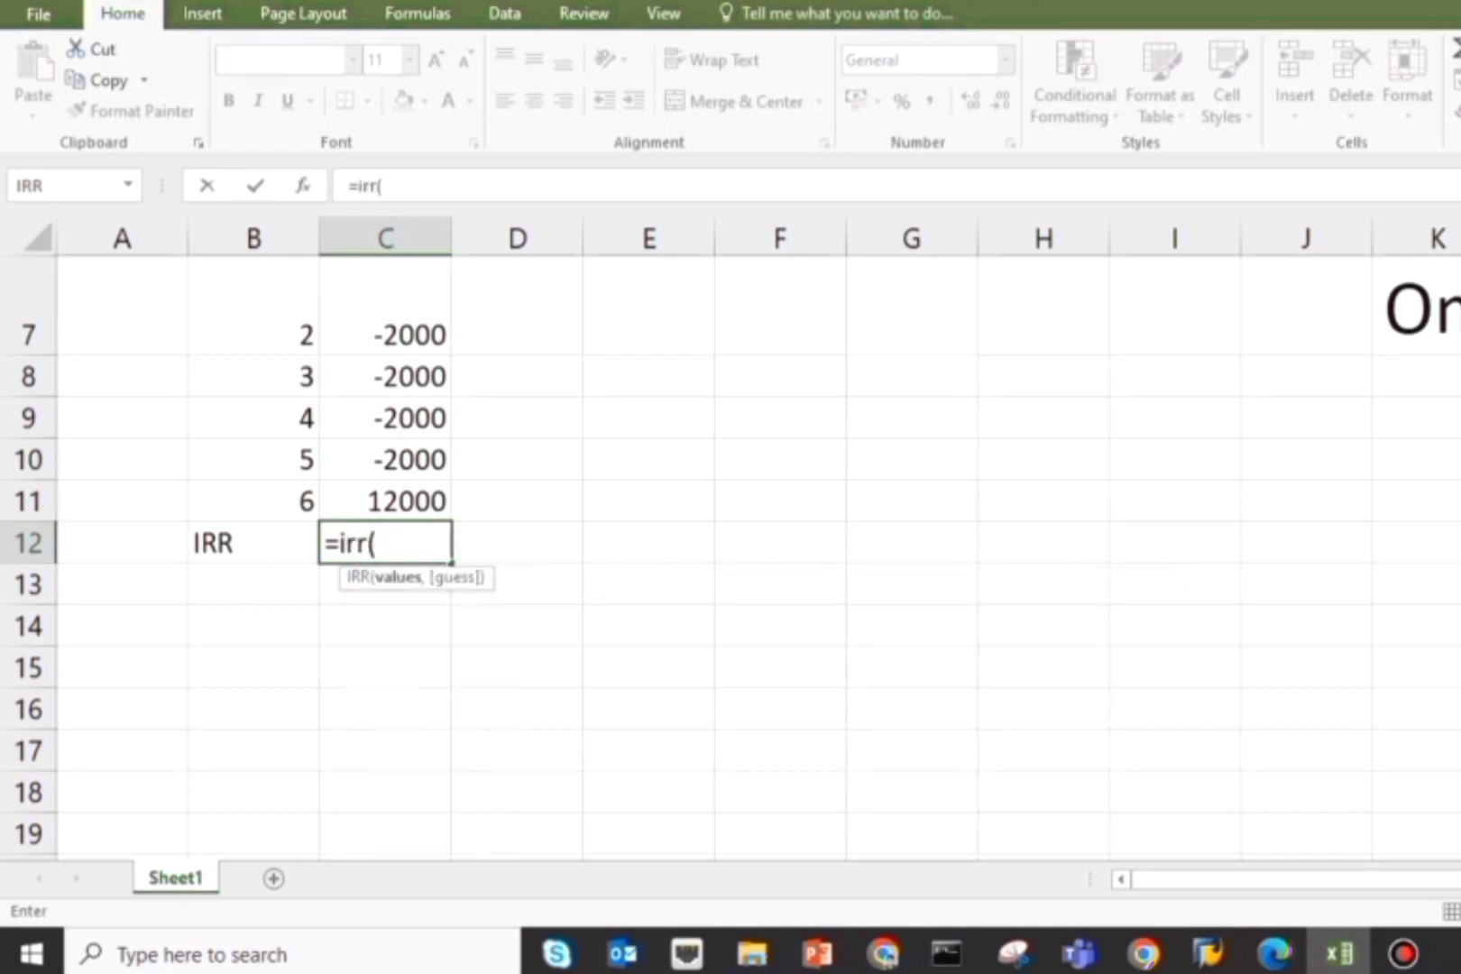
scroll(731, 559, up, 1)
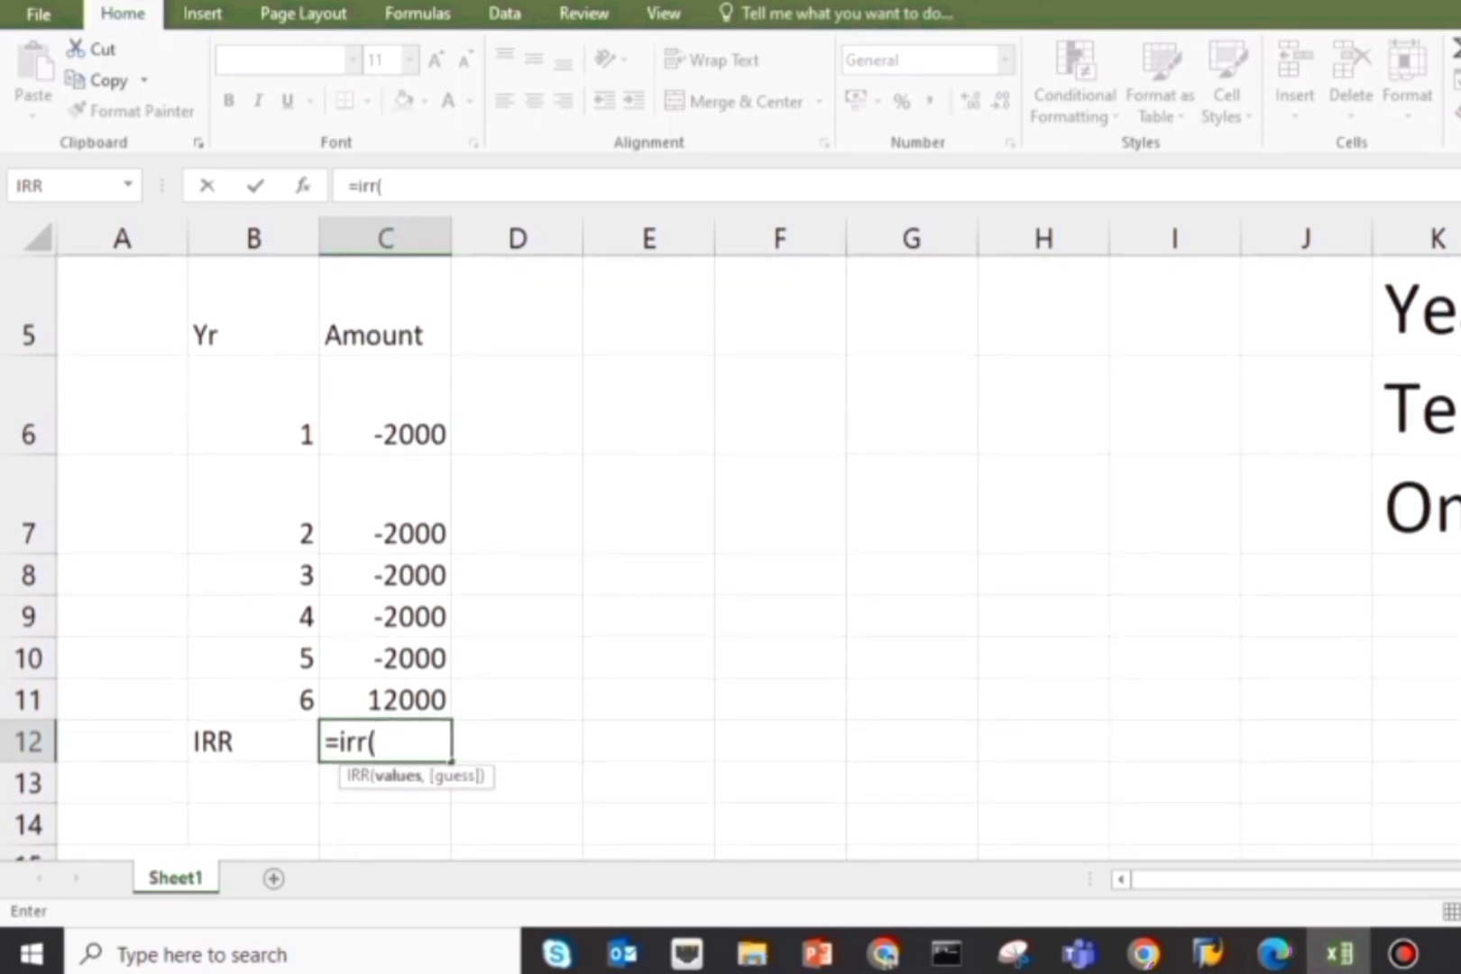
drag(397, 433, 424, 703)
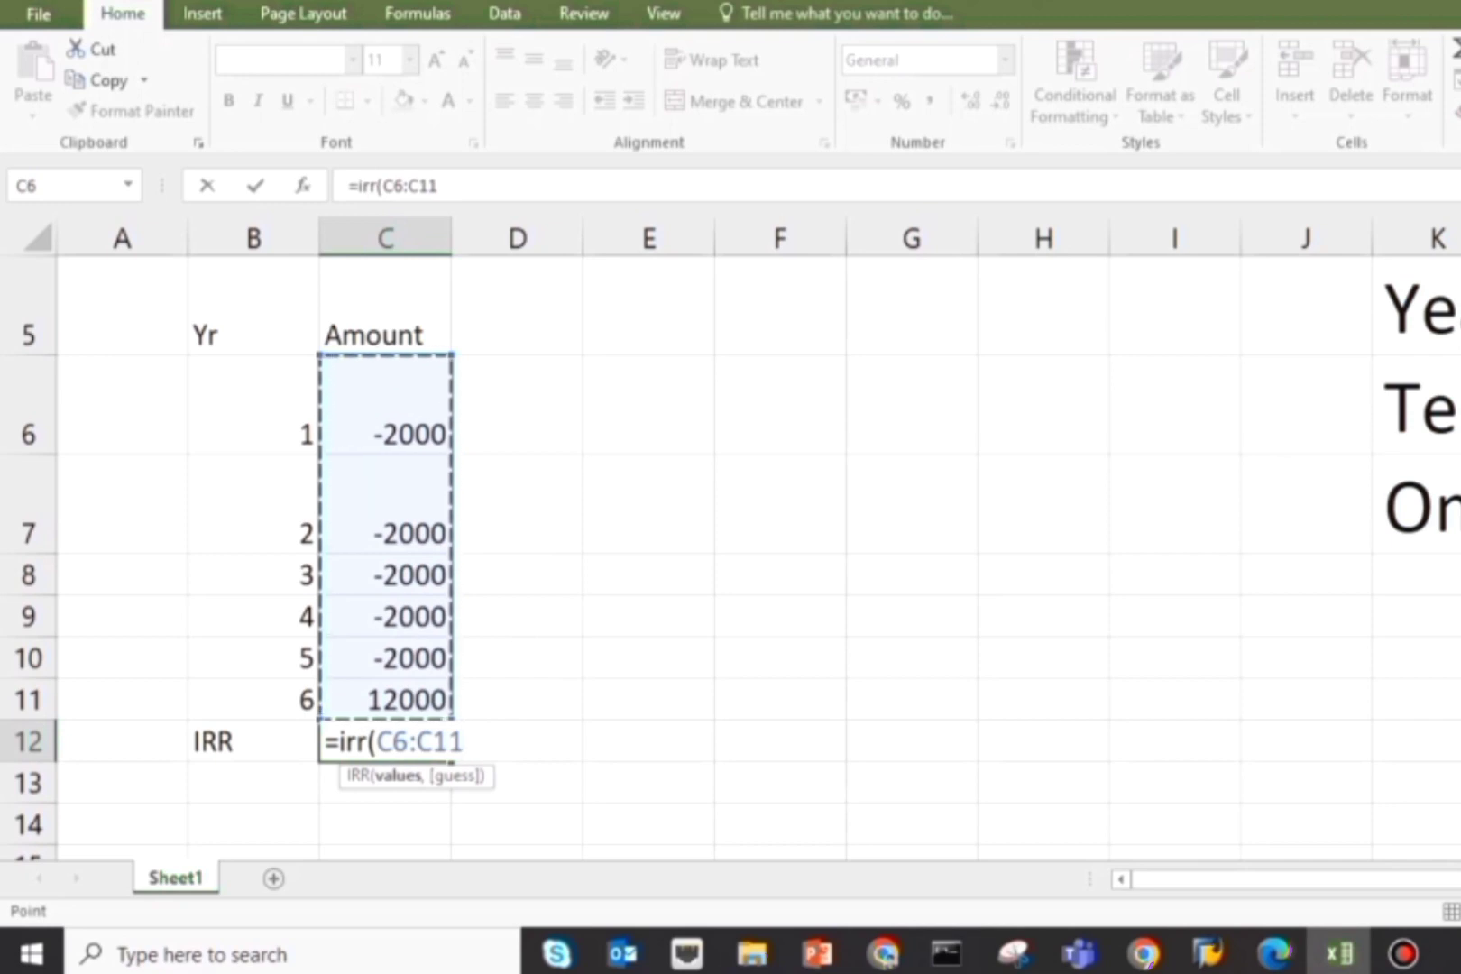
text())
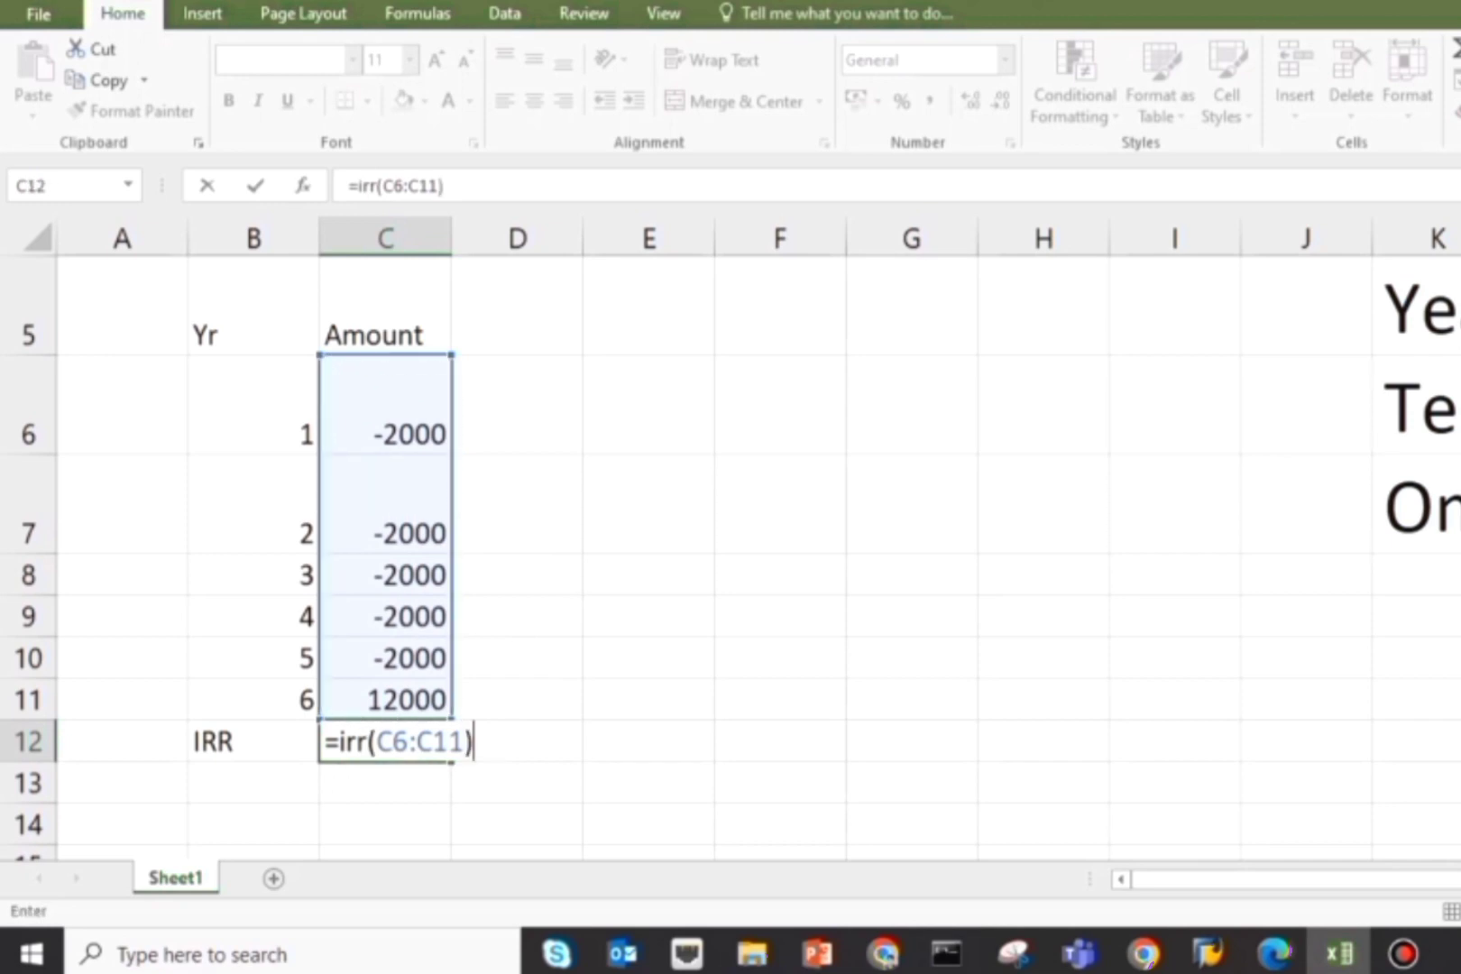
scroll(730, 559, down, 1)
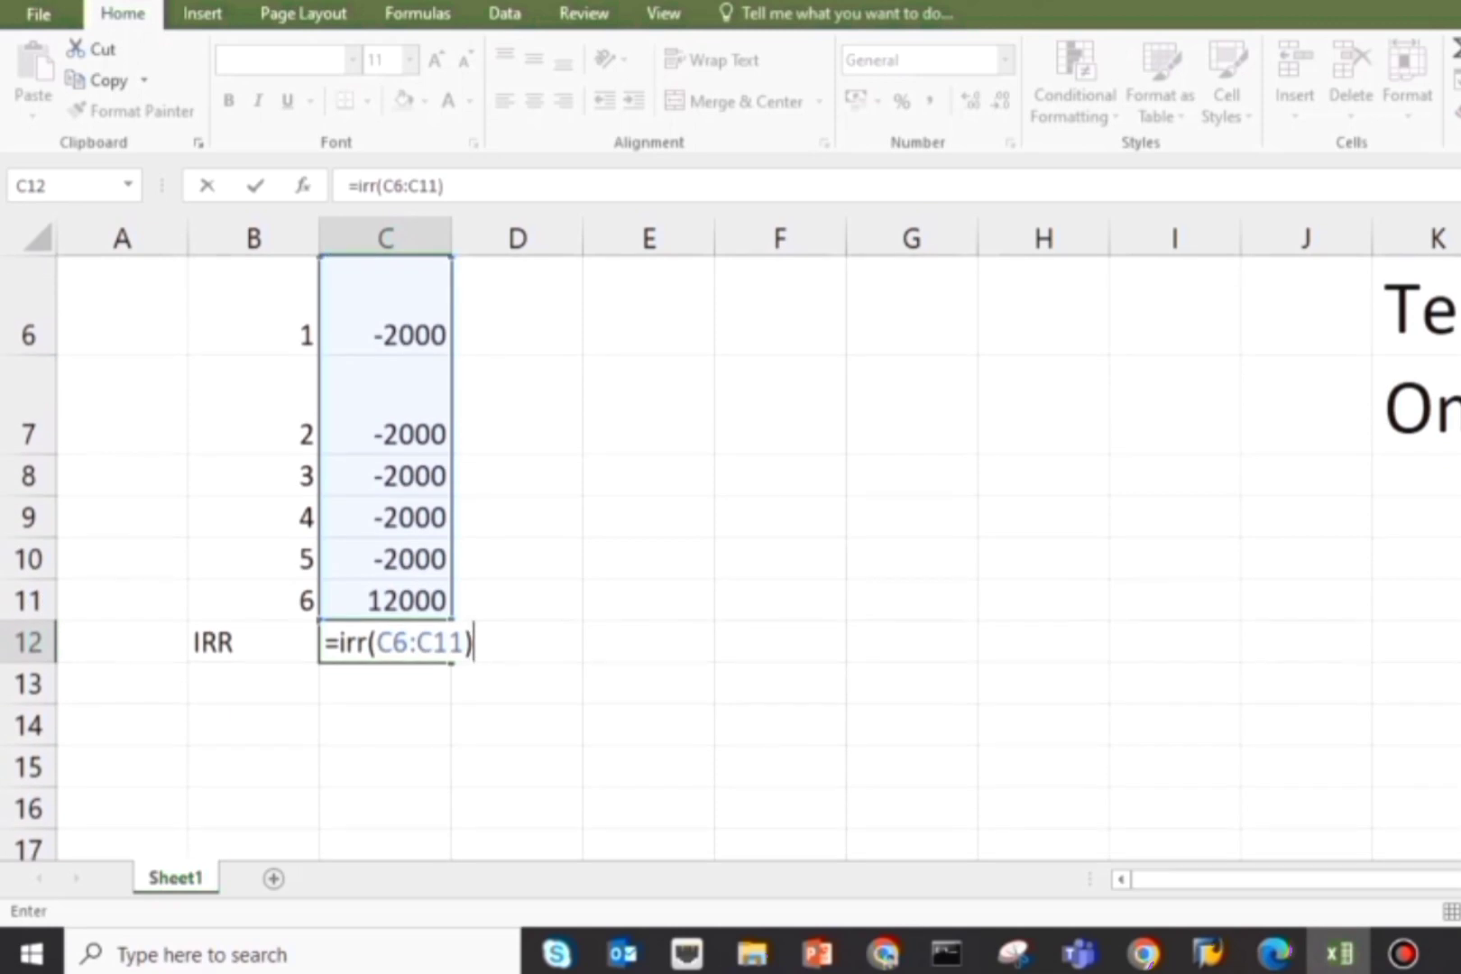
click(1434, 806)
Step: Increase the precision of the IRR percentage in cell C12 to two decimal places
click(385, 642)
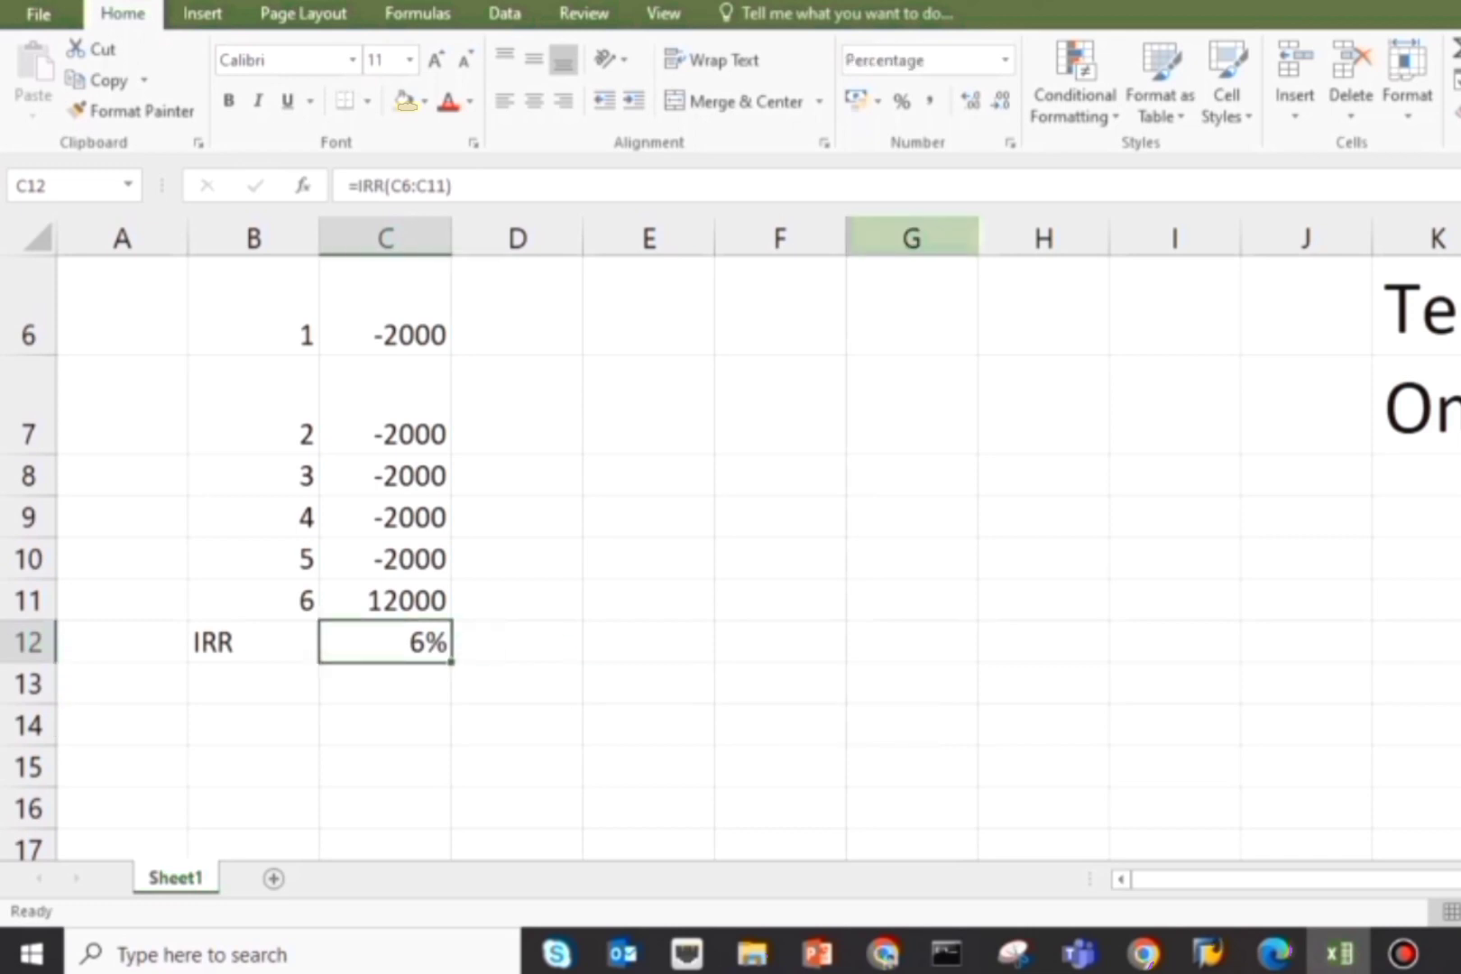
click(970, 100)
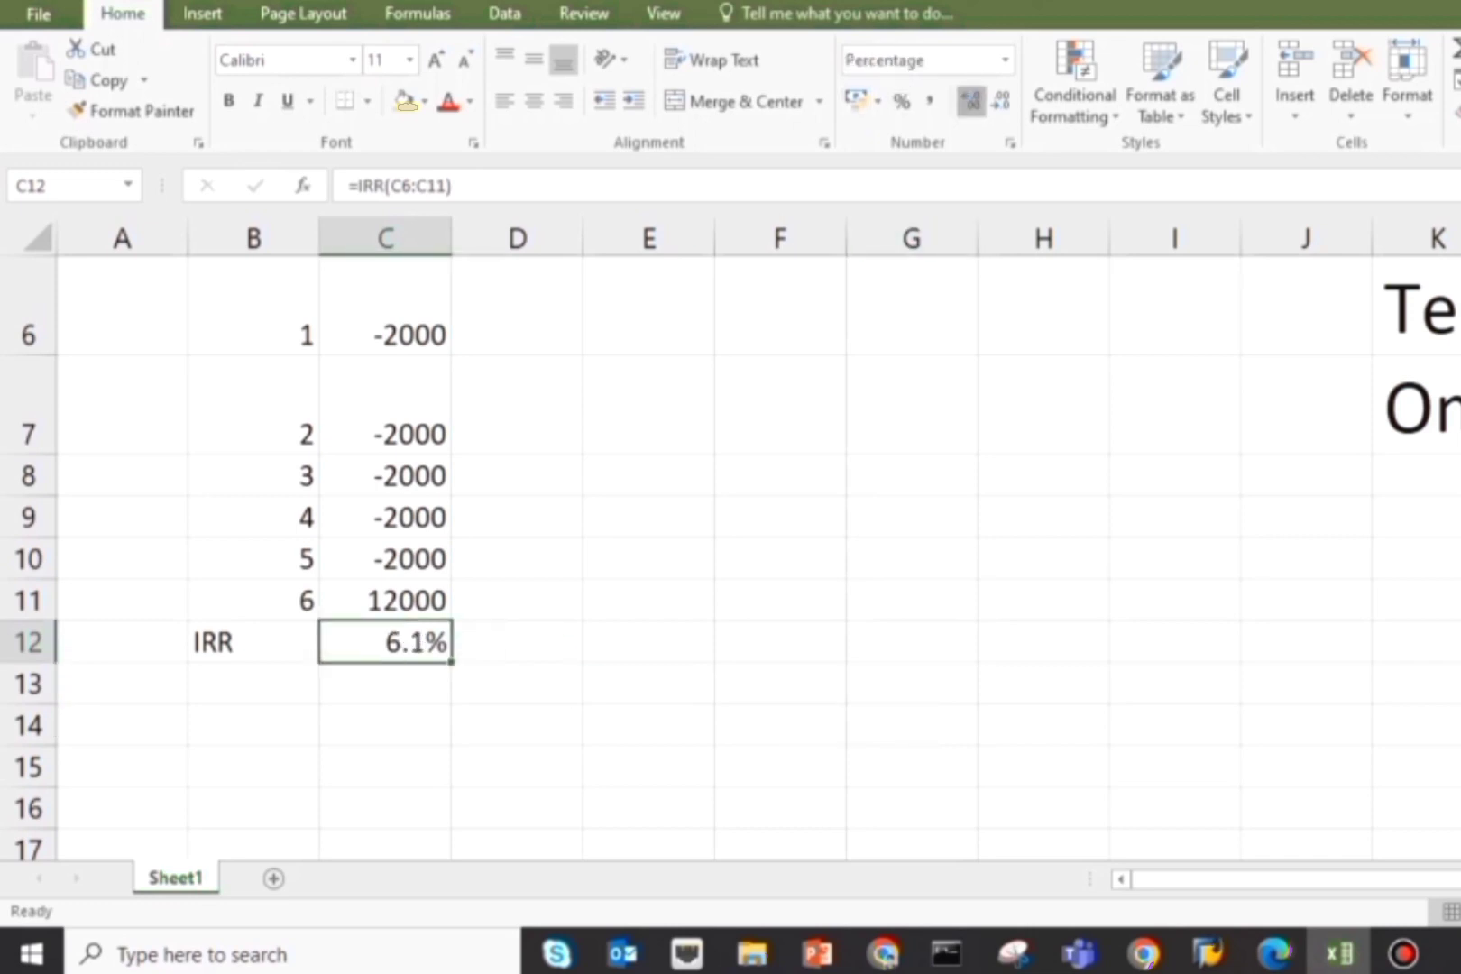
click(970, 100)
click(912, 600)
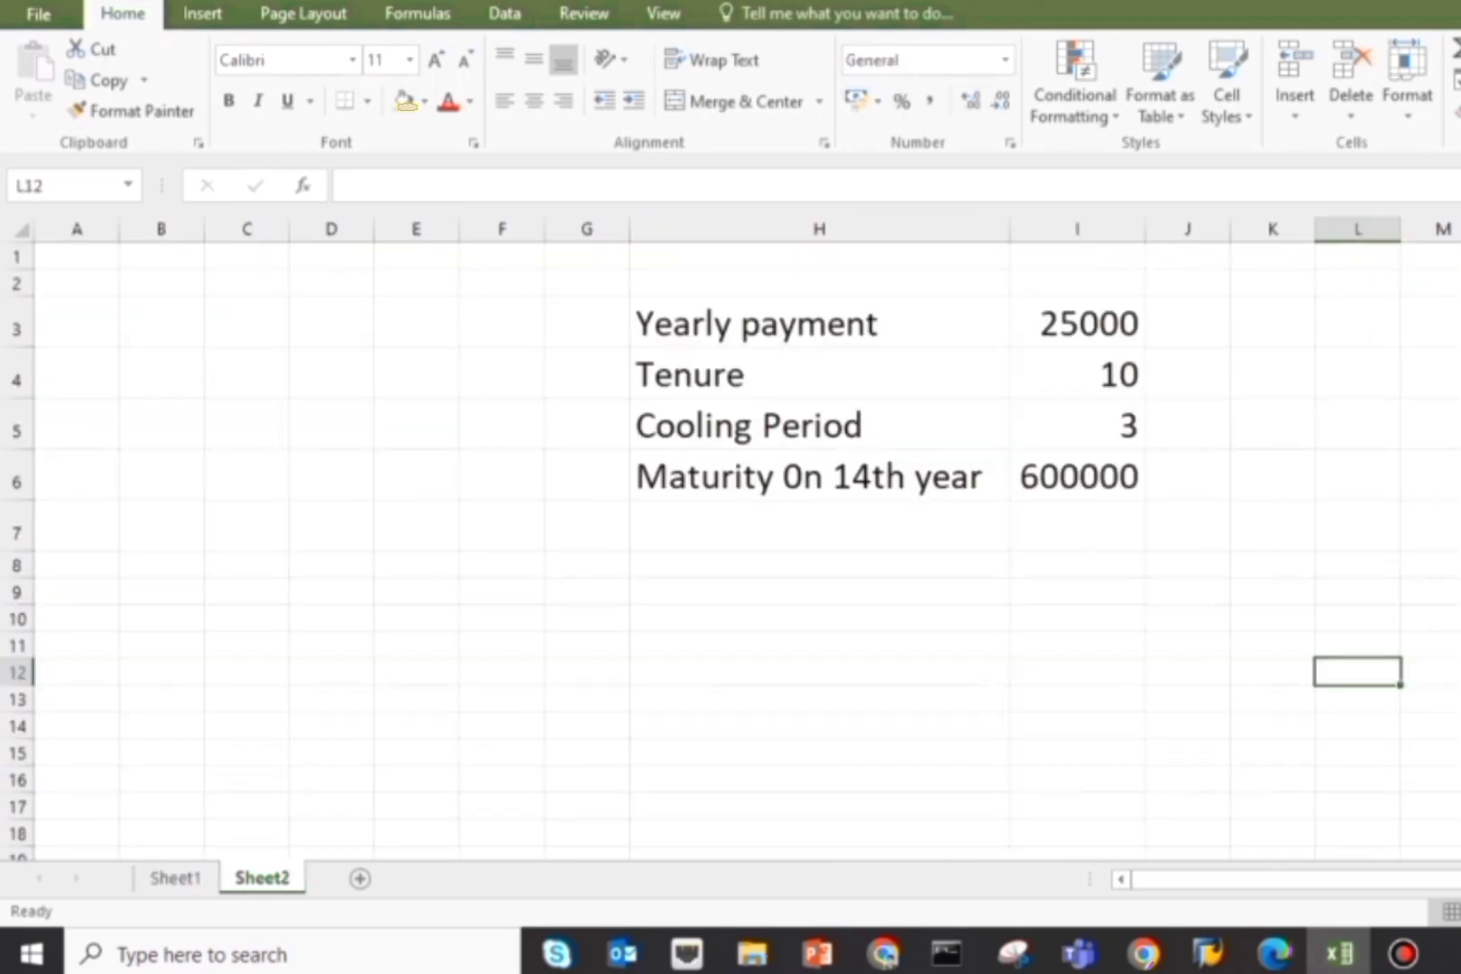
Step: On Sheet2, enter the column headings yr in cell A3 and Amount in cell B3
click(1187, 672)
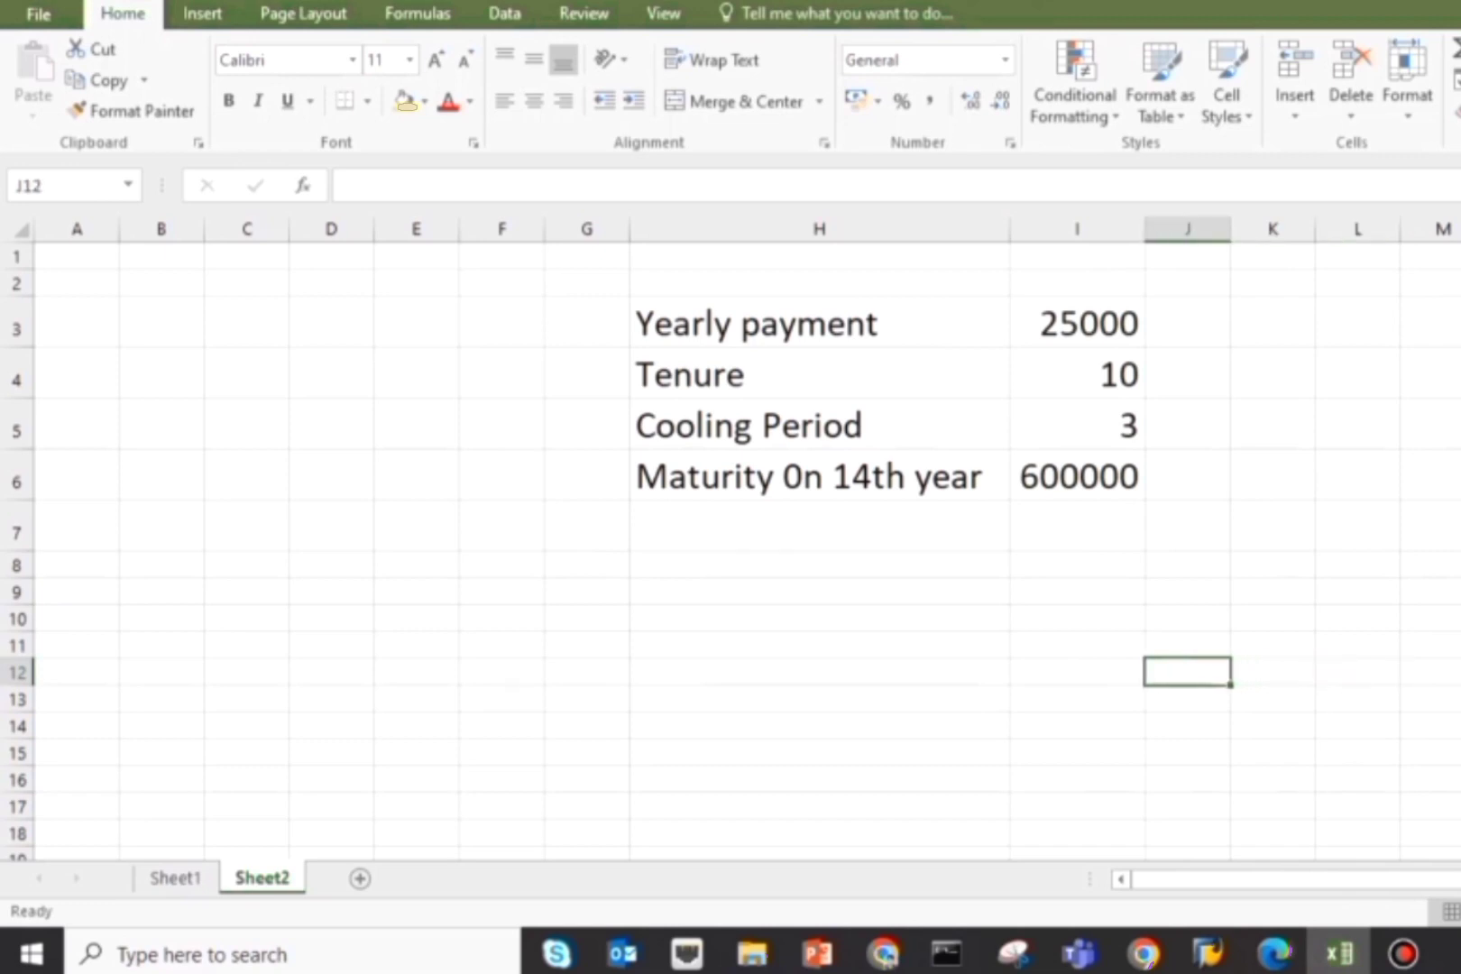
click(77, 322)
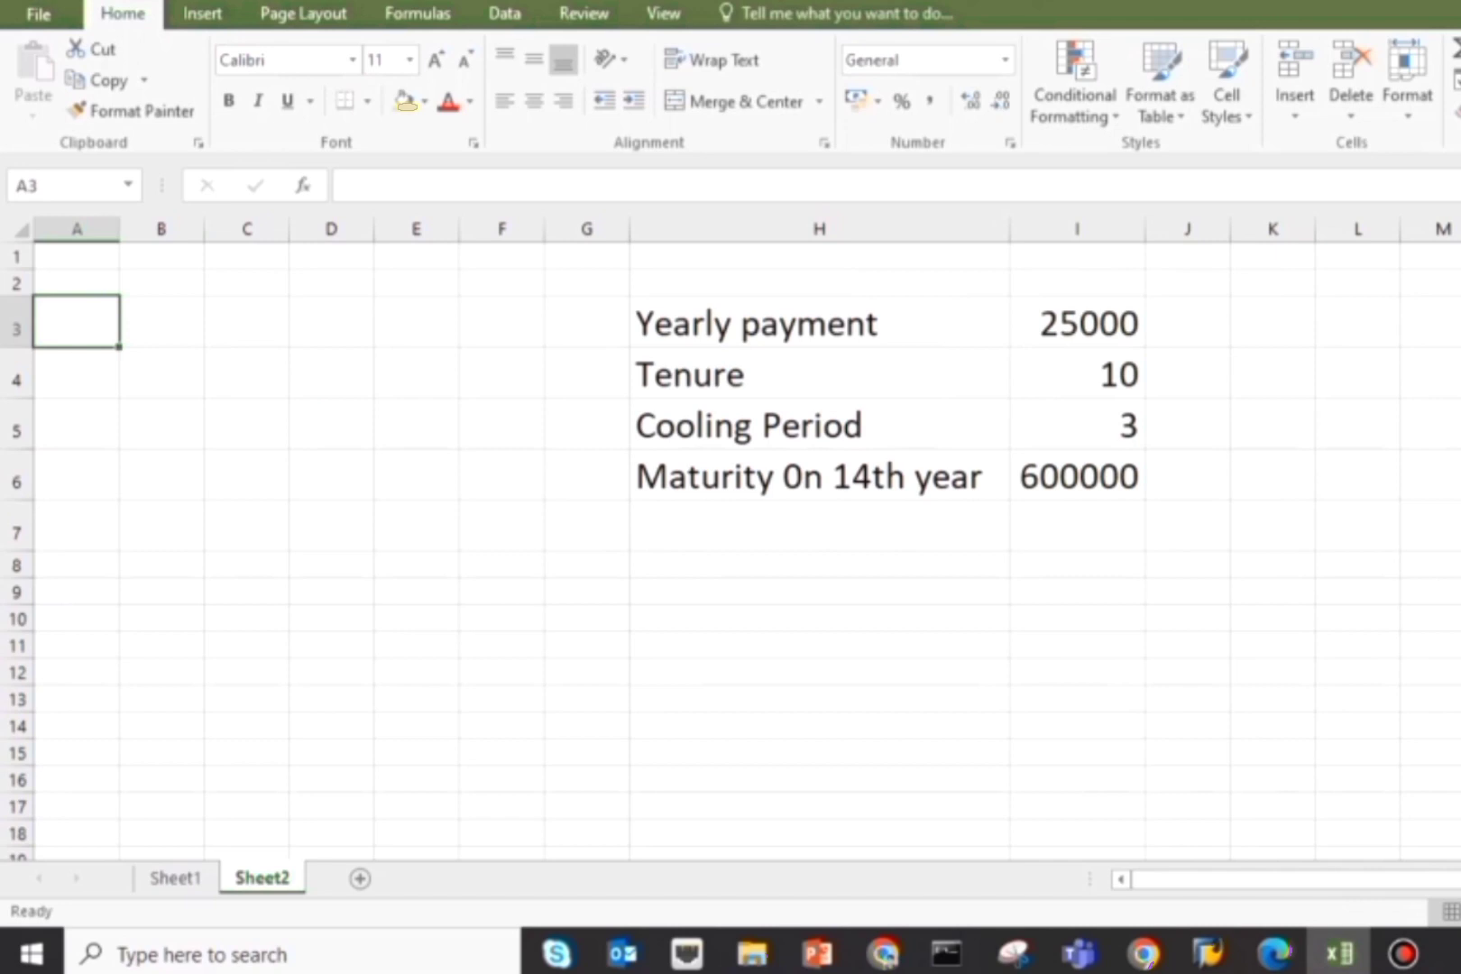
double_click(76, 322)
text(yr)
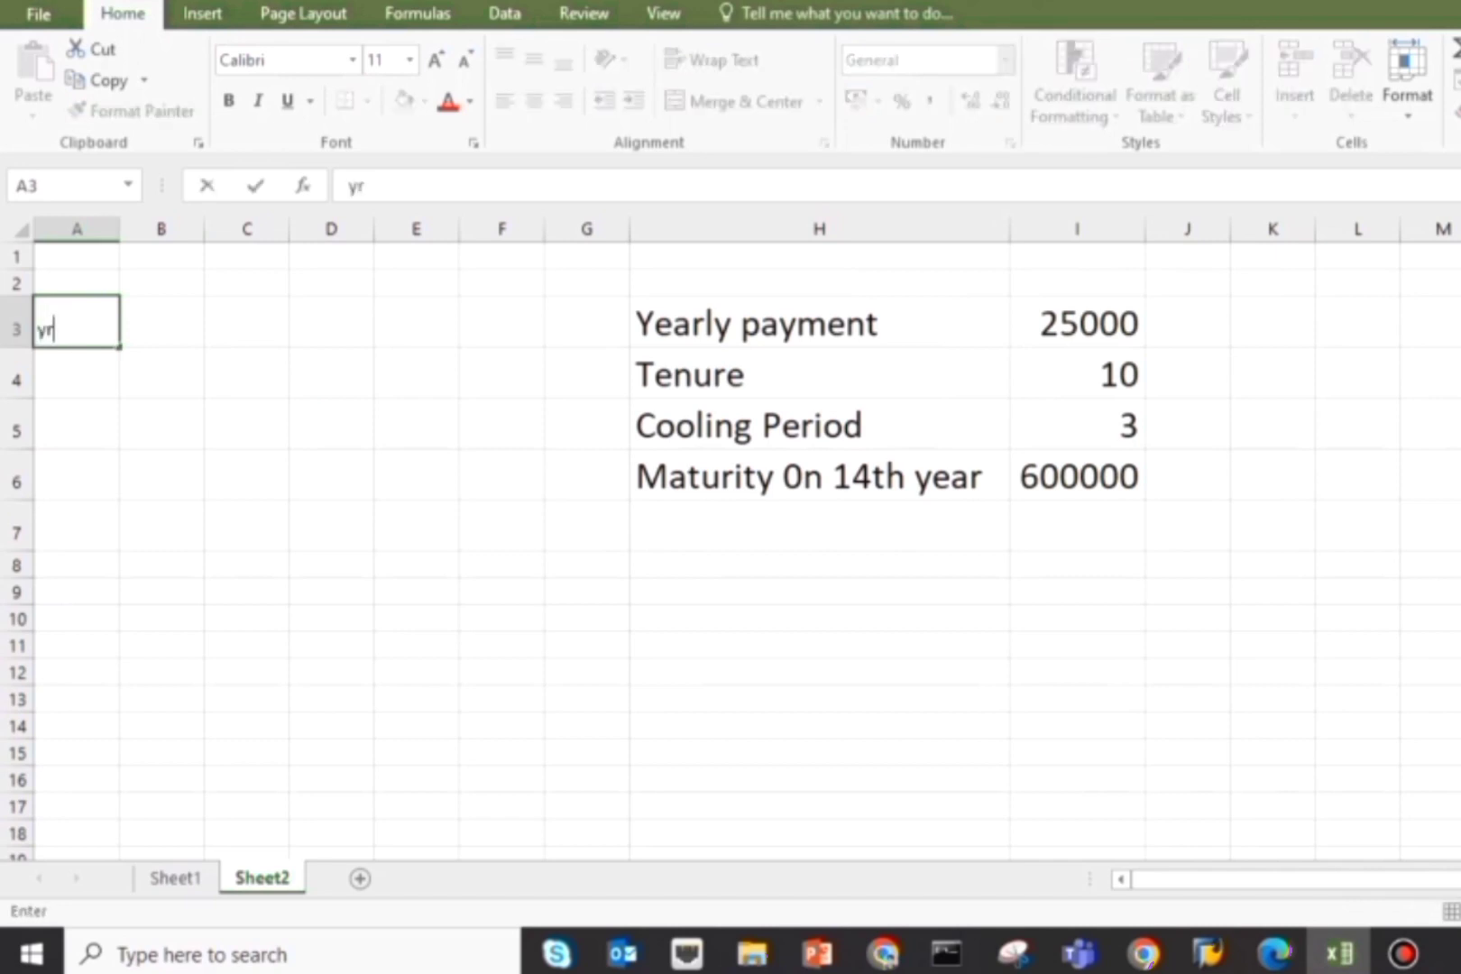
key(Tab)
text(Amoun)
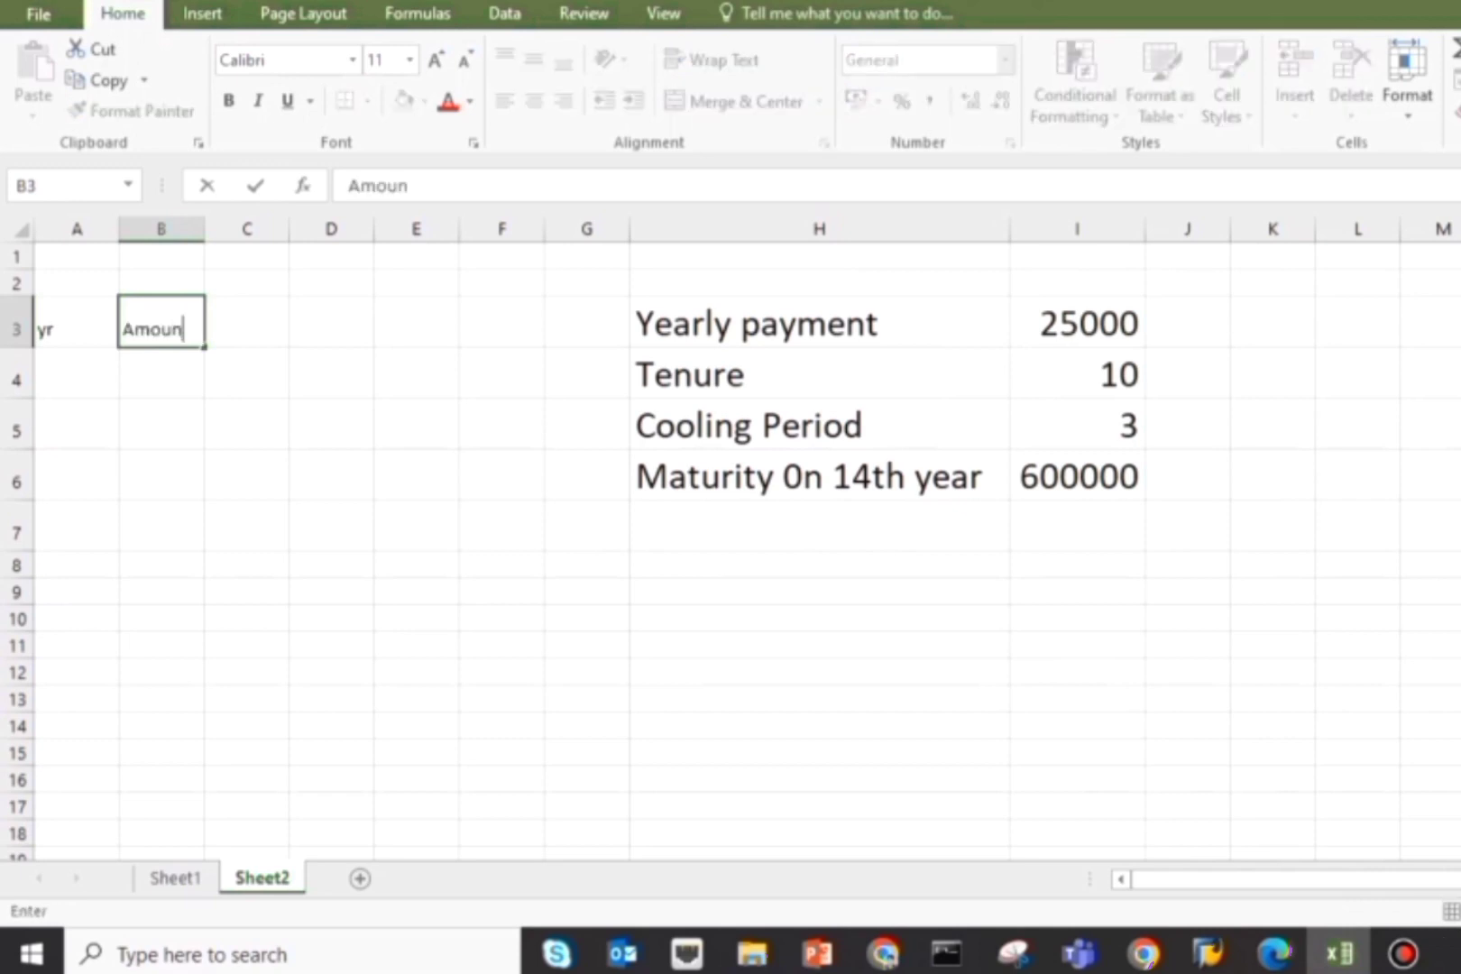
key(Return)
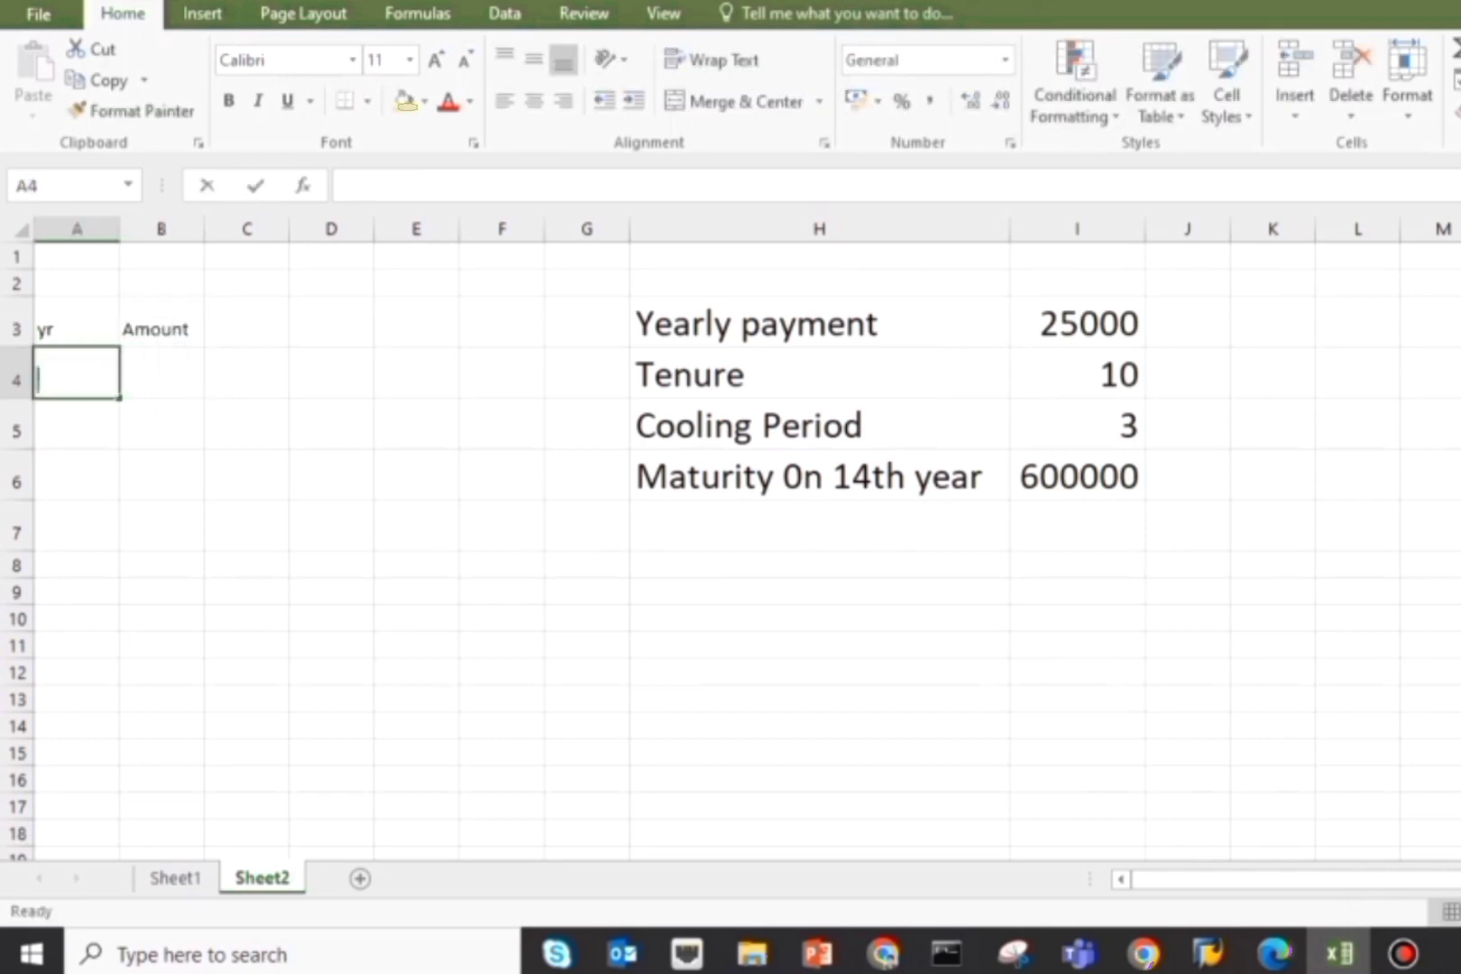
Step: Enter the year numbers 1, 2 and 3 in cells A4 to A6 beneath the yr heading
text(1)
key(Return)
text(2)
key(Return)
text(3)
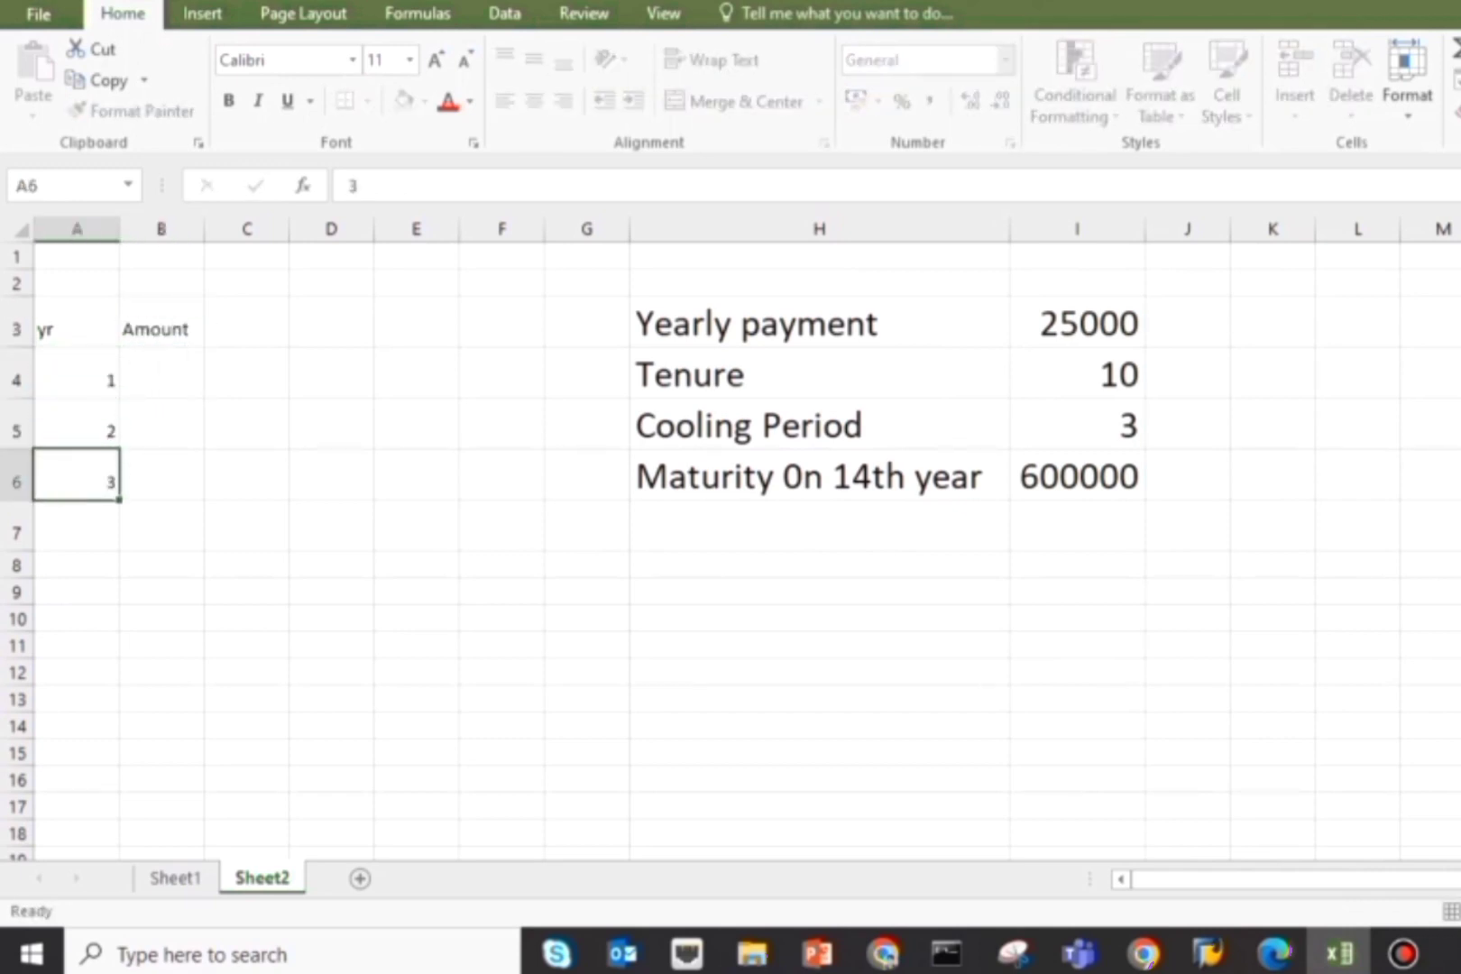
key(Return)
Step: Extend the year series in column A down to year 14 in cell A17
click(77, 374)
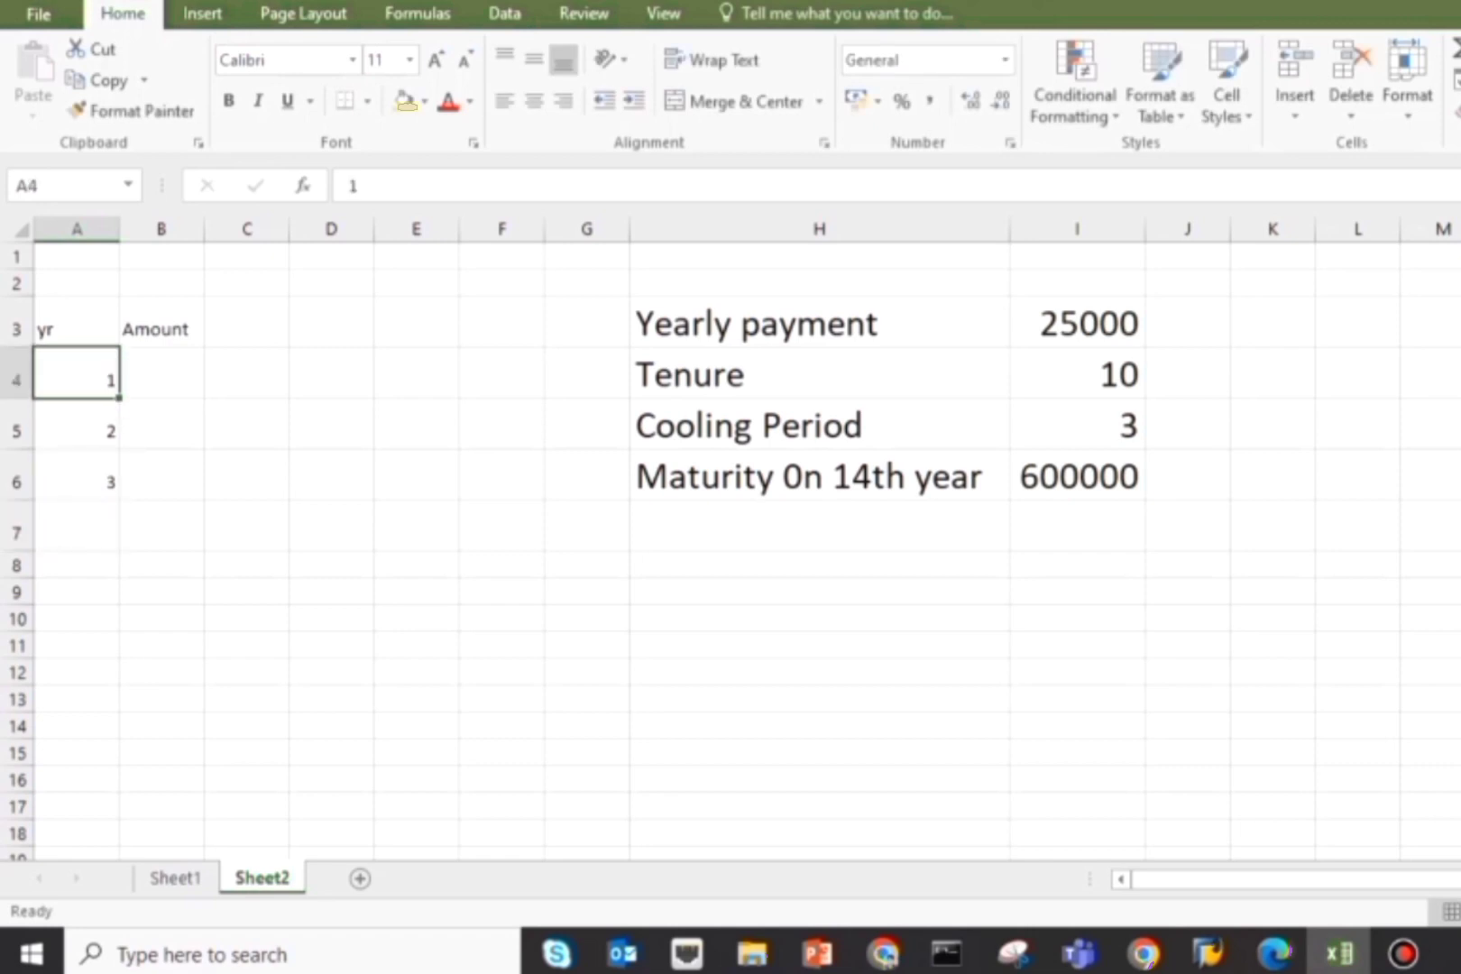
drag(77, 373, 119, 811)
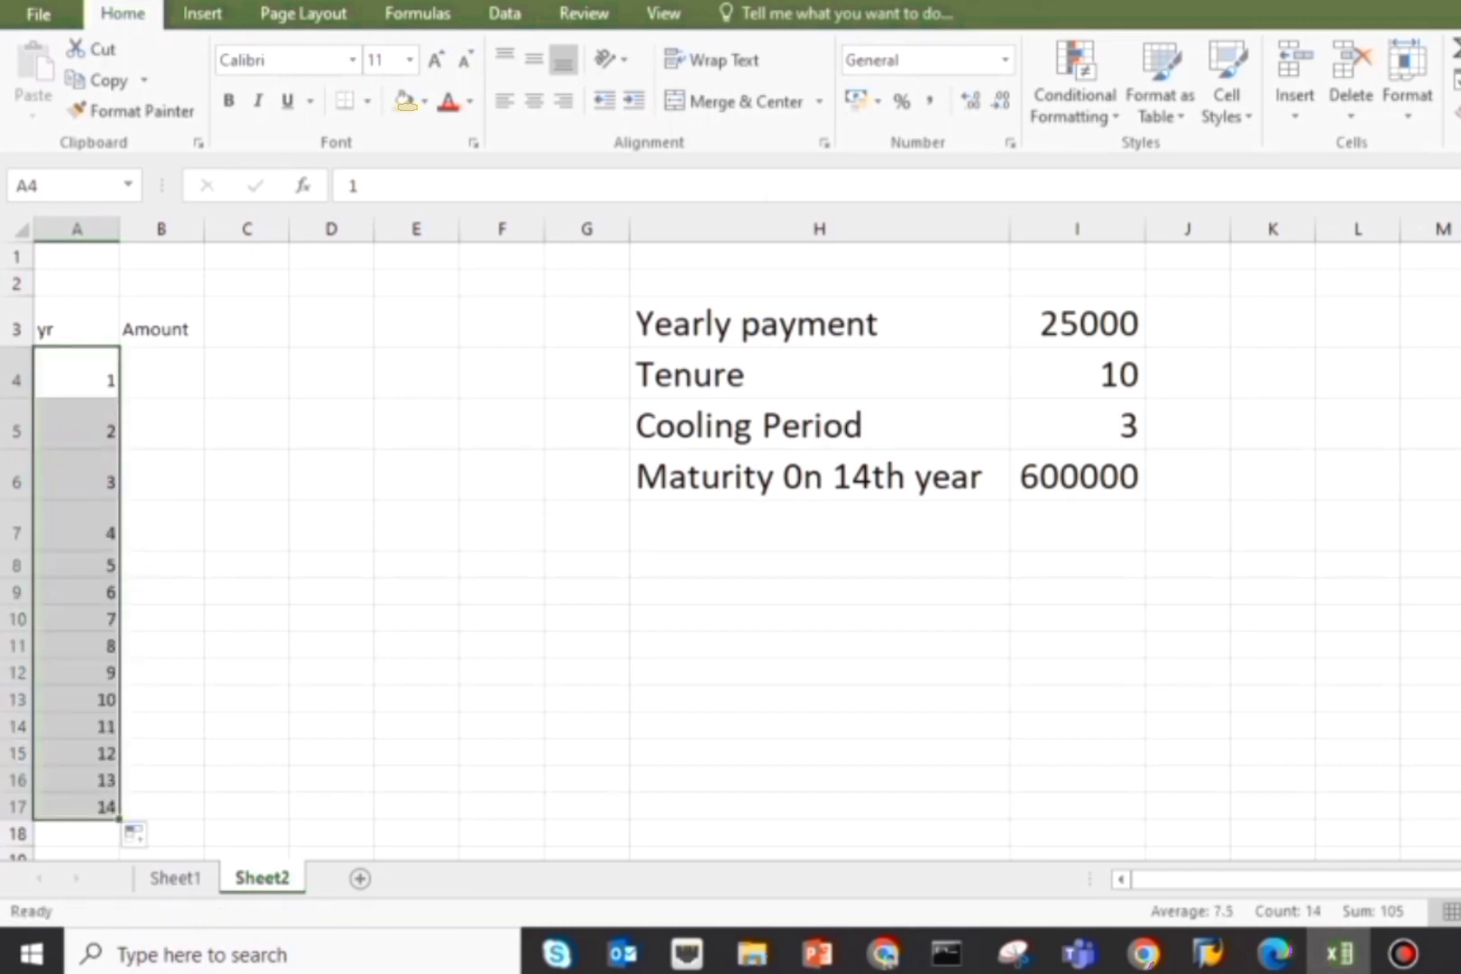
click(76, 325)
click(331, 591)
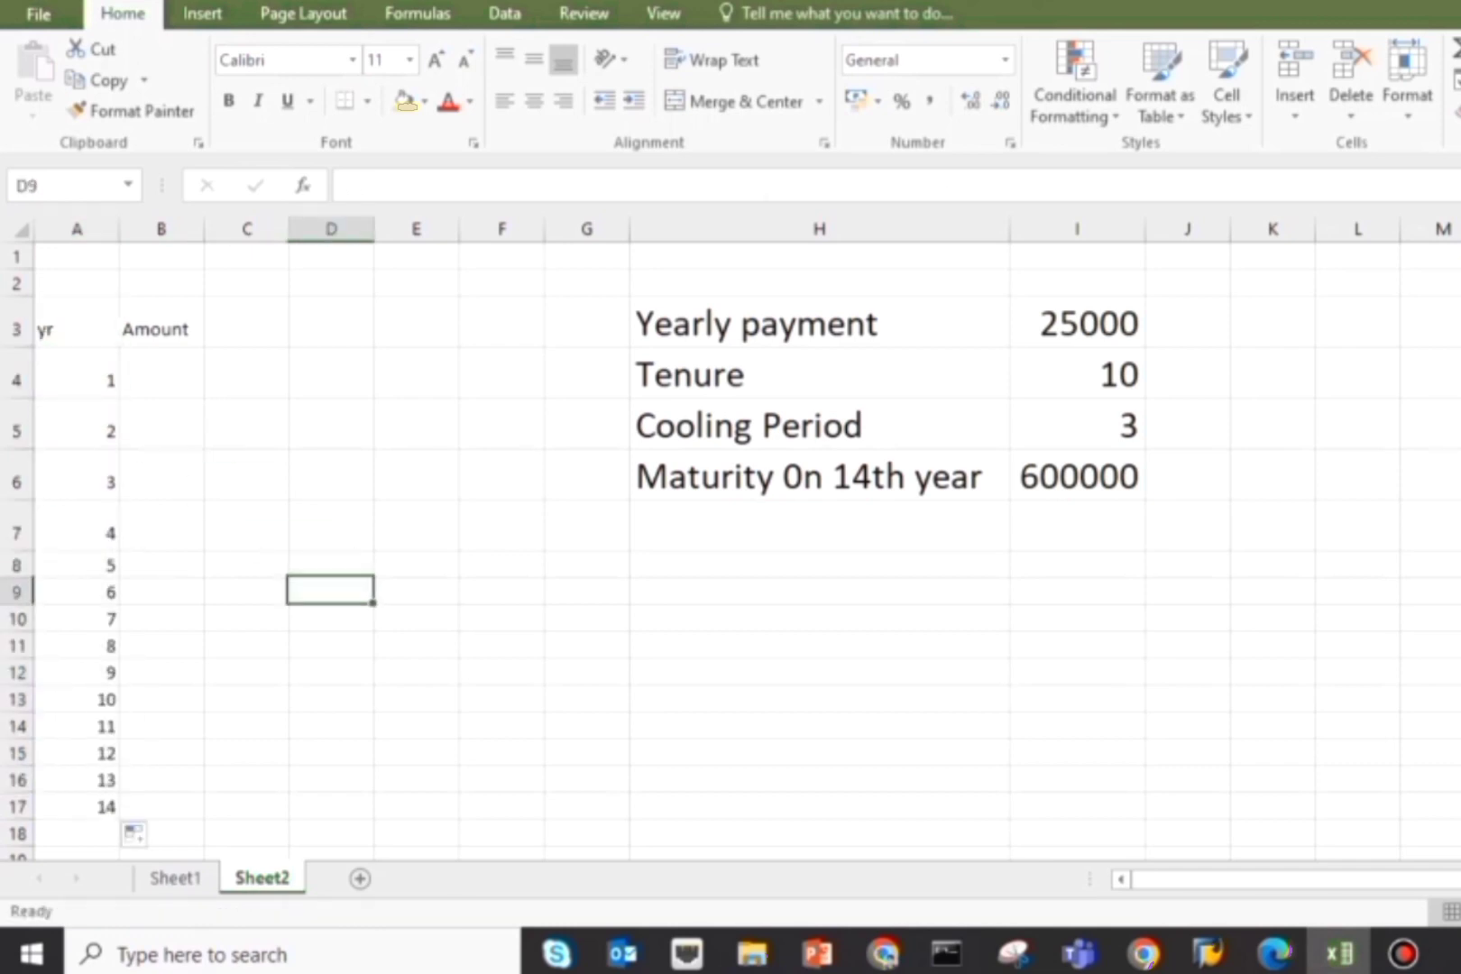
Step: Enter the first yearly payment as -25000 in cell B4 beside year 1
click(161, 374)
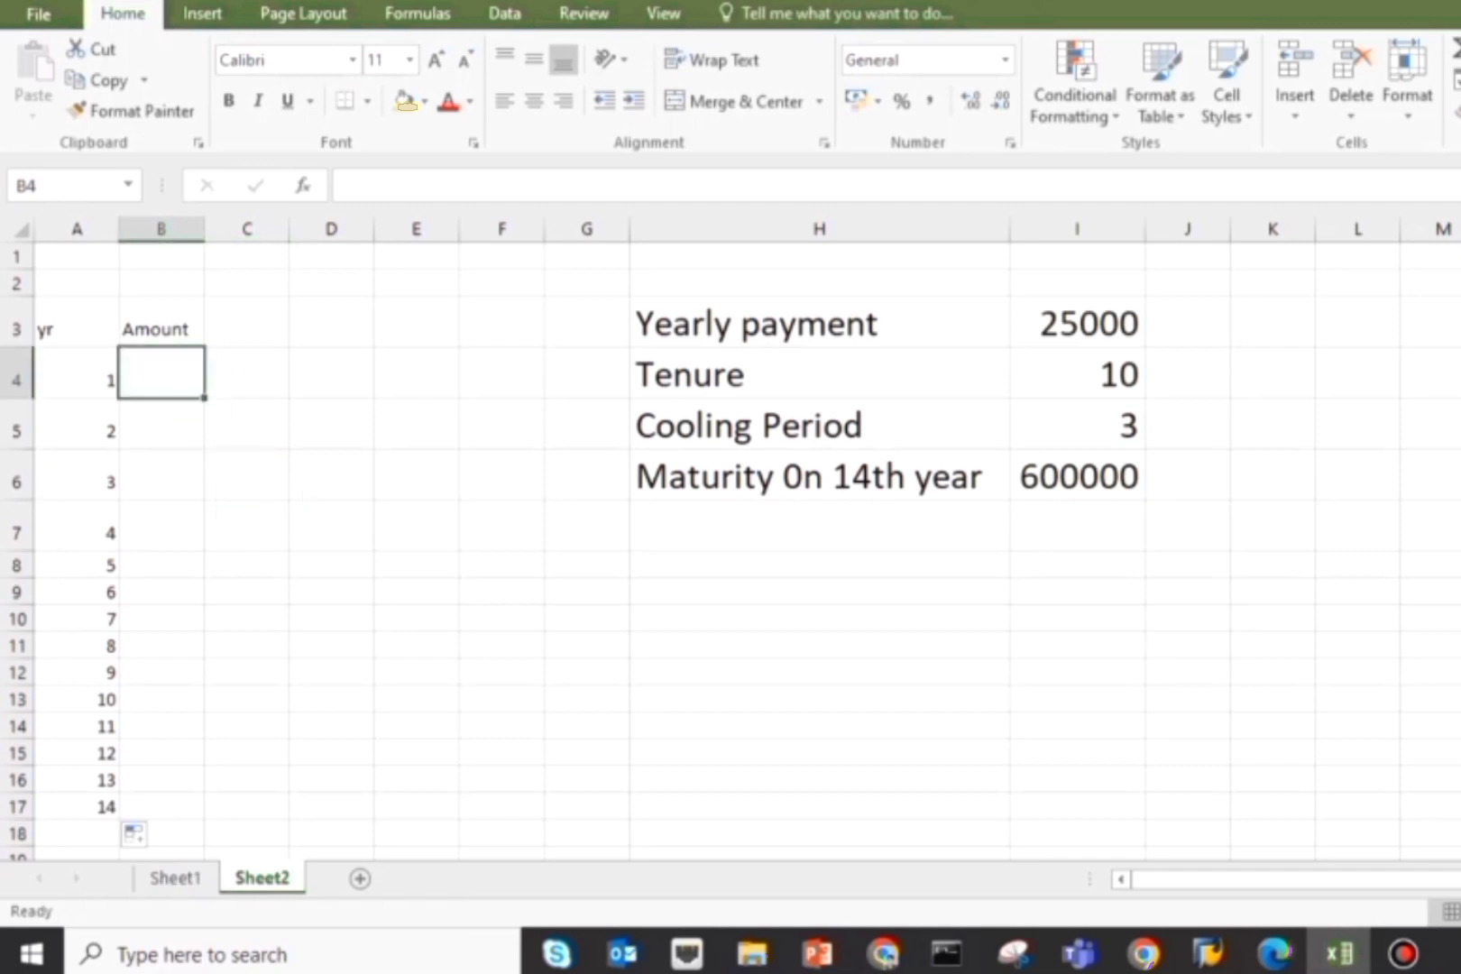
text(-25000)
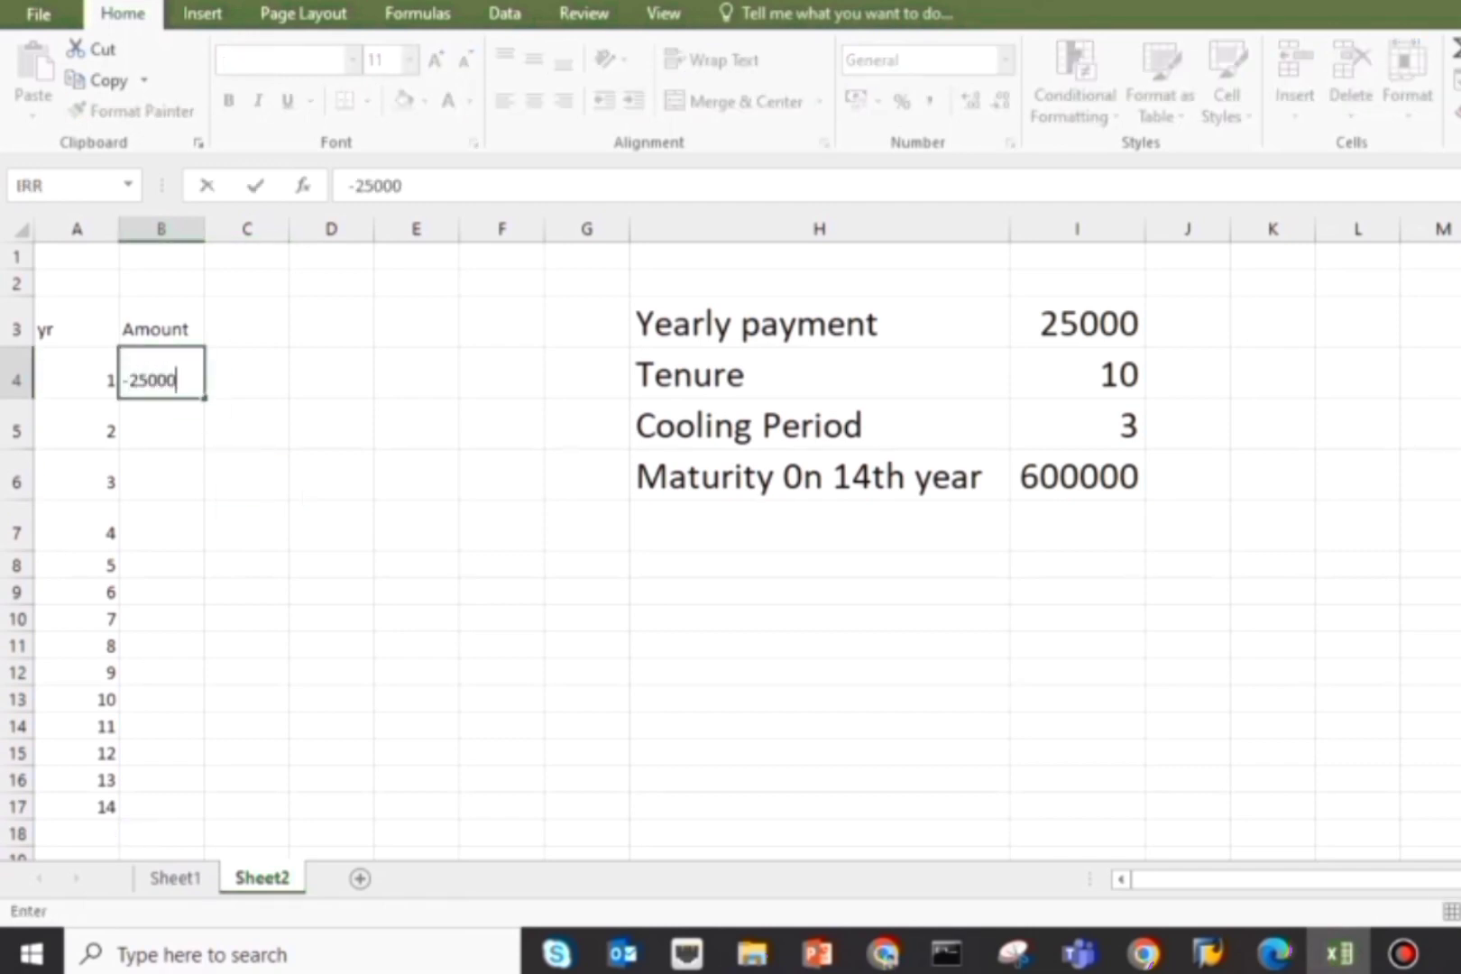
key(Return)
Step: Copy the -25000 payment from cell B4 into cells B5 to B13 for years 2 to 10
key(Up)
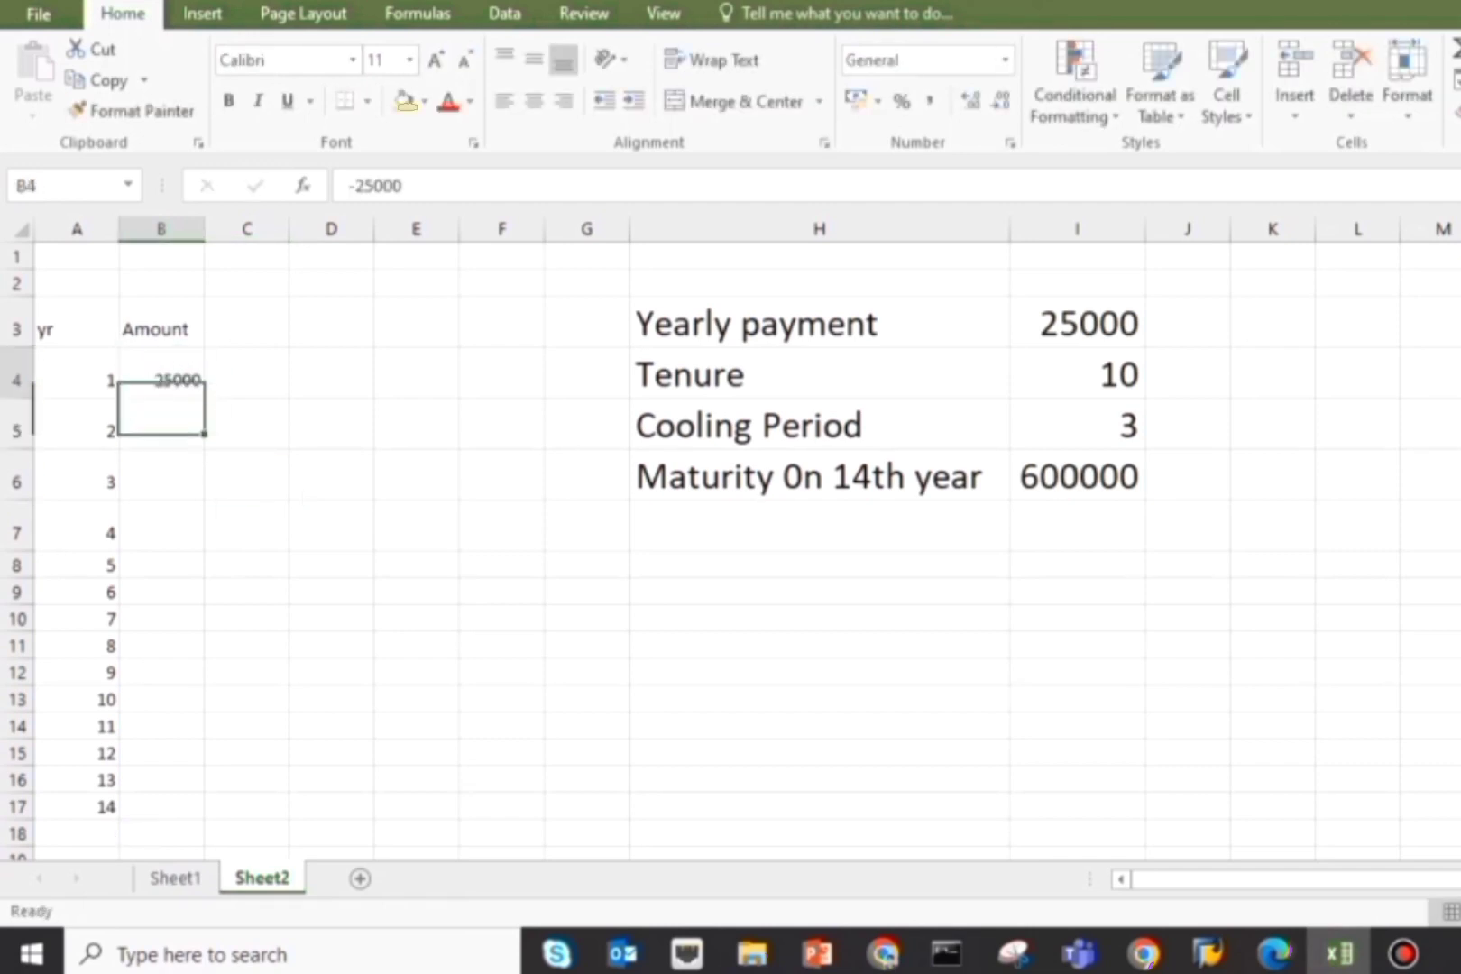
key(ctrl+c)
key(Down)
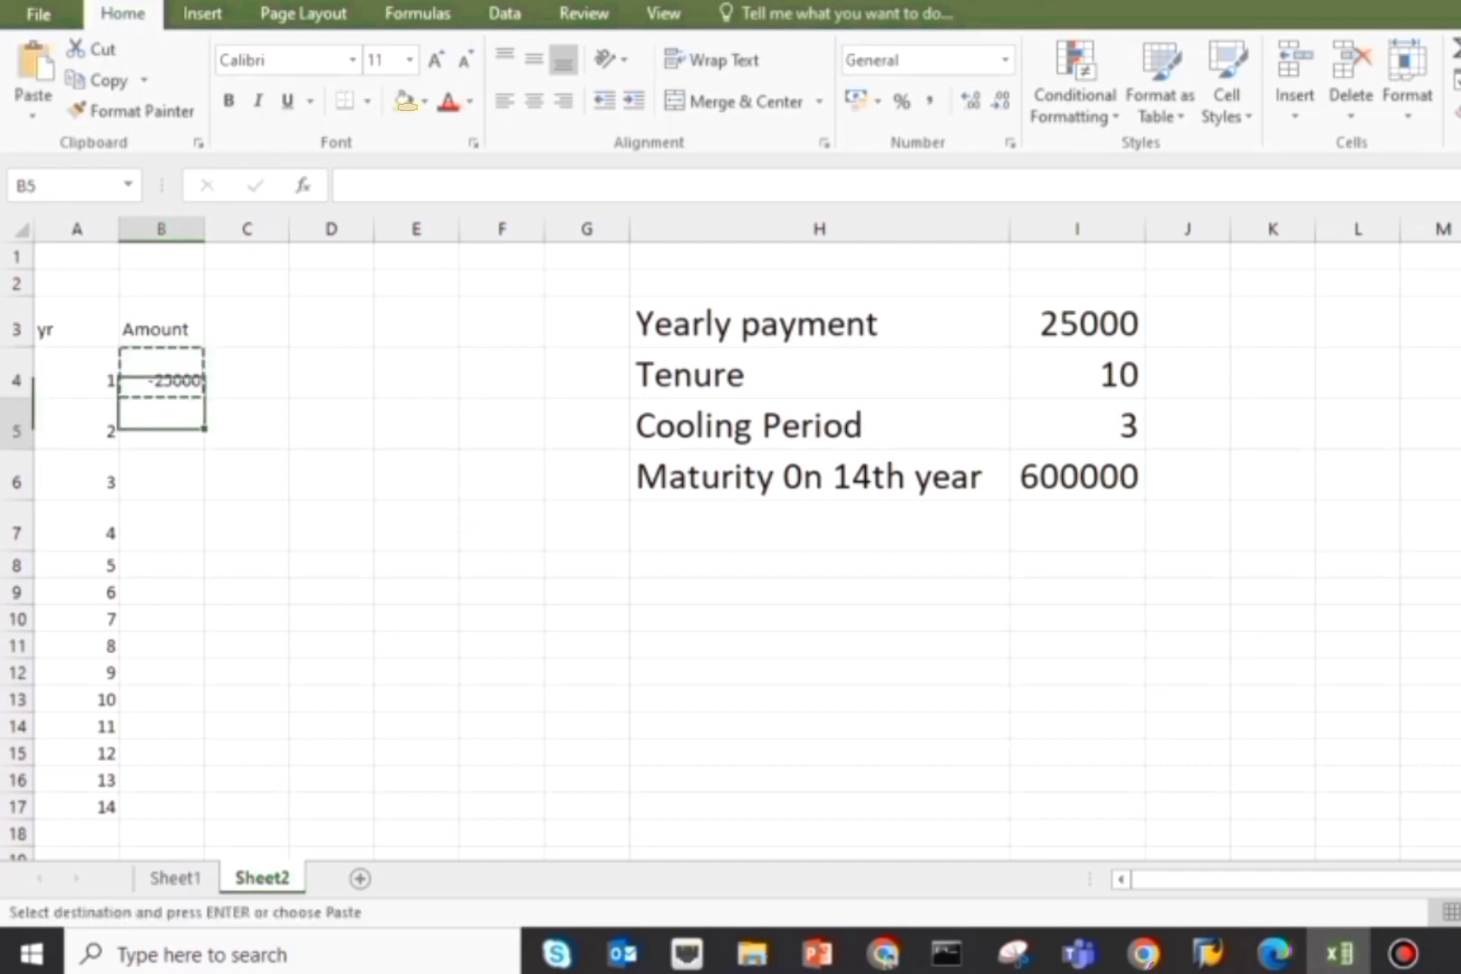
key(shift+Down)
key(shift+Down)
key(shift+Down)
key(shift+Down)
key(shift+Down)
key(shift+Down)
key(shift+Down)
key(shift+Down)
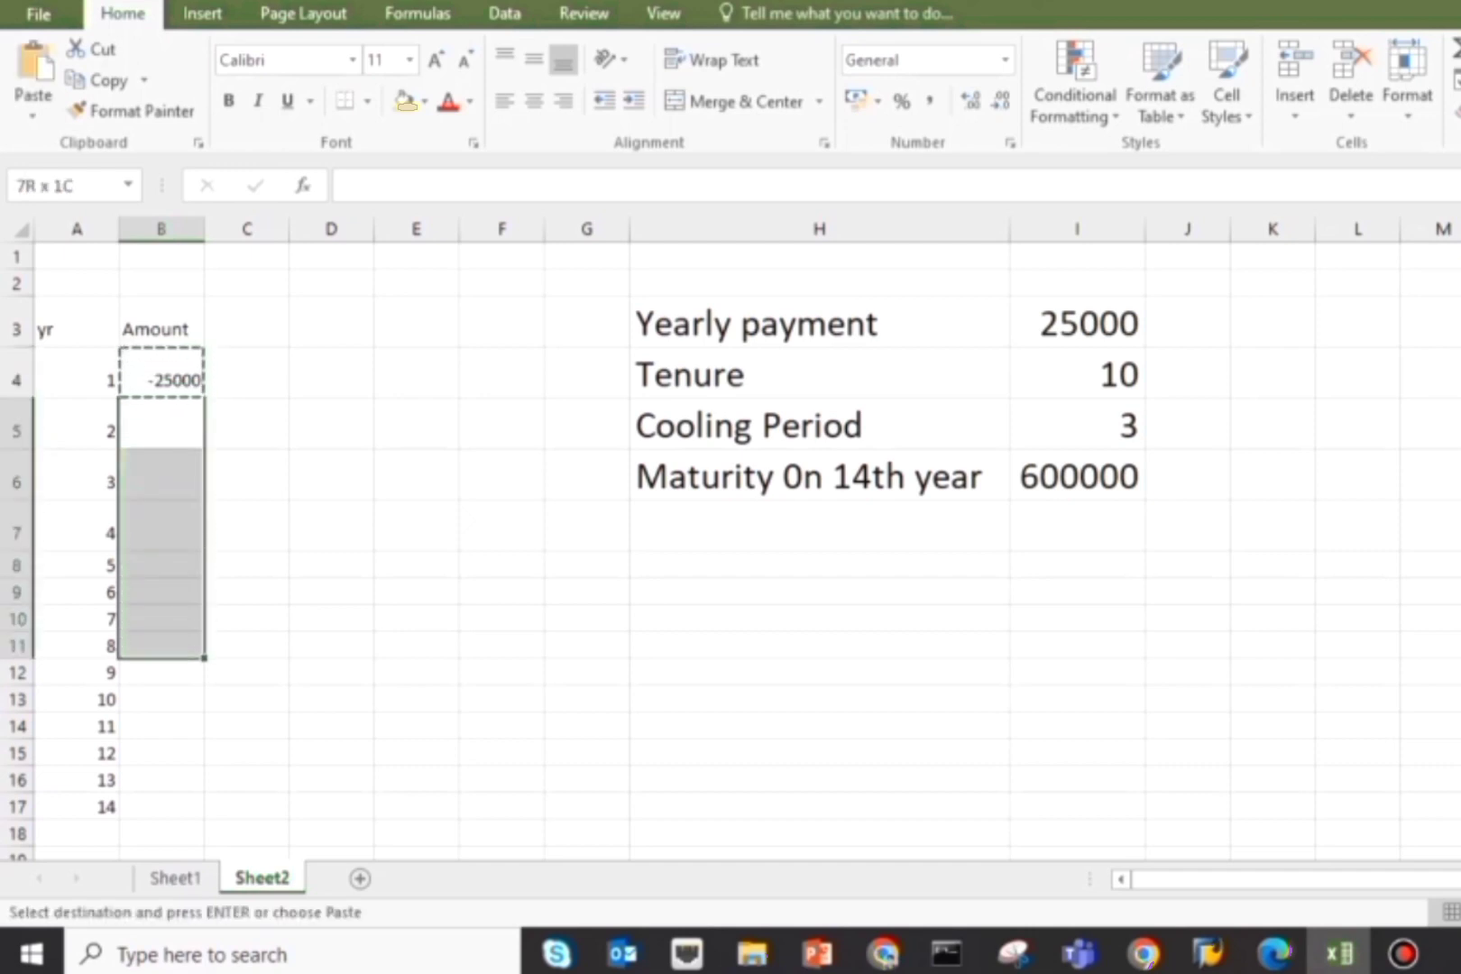
key(ctrl+v)
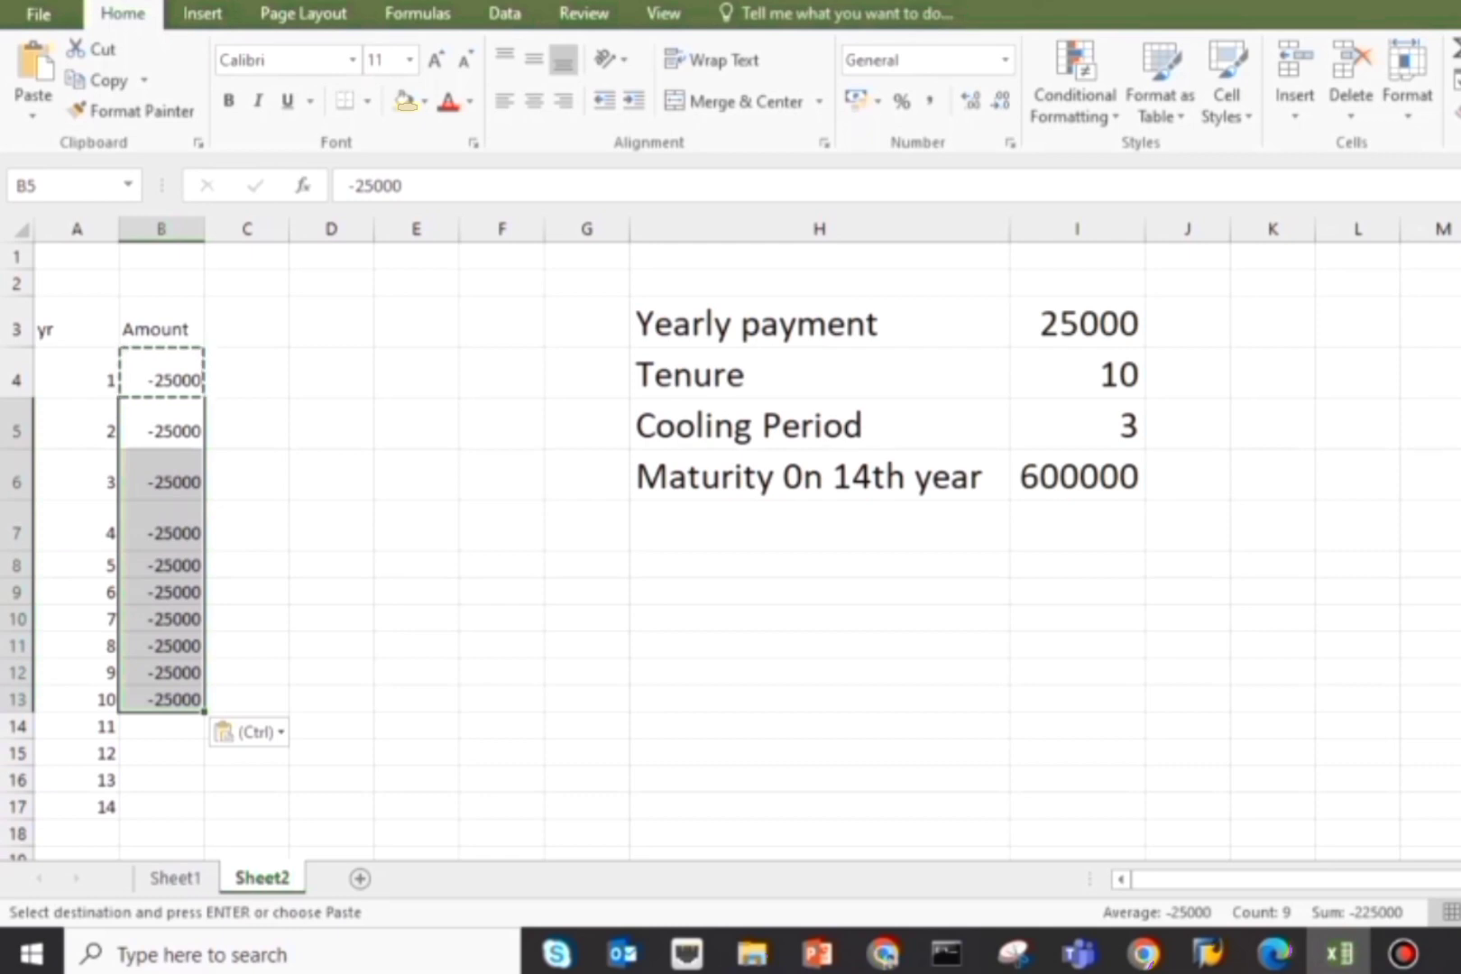
click(502, 618)
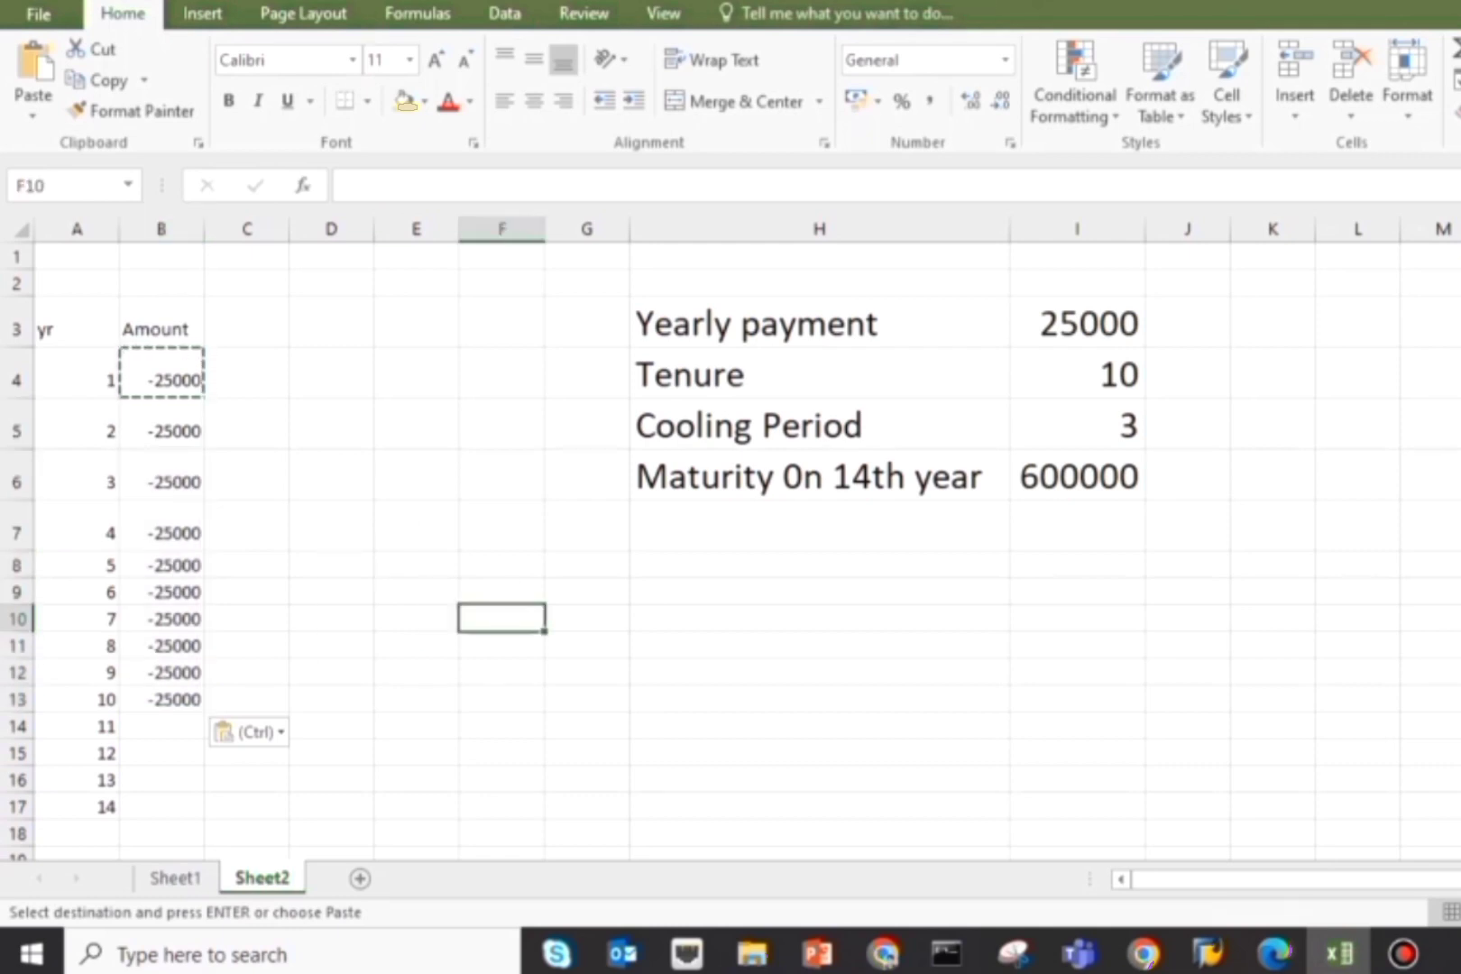
Step: Enter 0 in cells B14 to B16 for the three cooling-period years 11 to 13
click(162, 726)
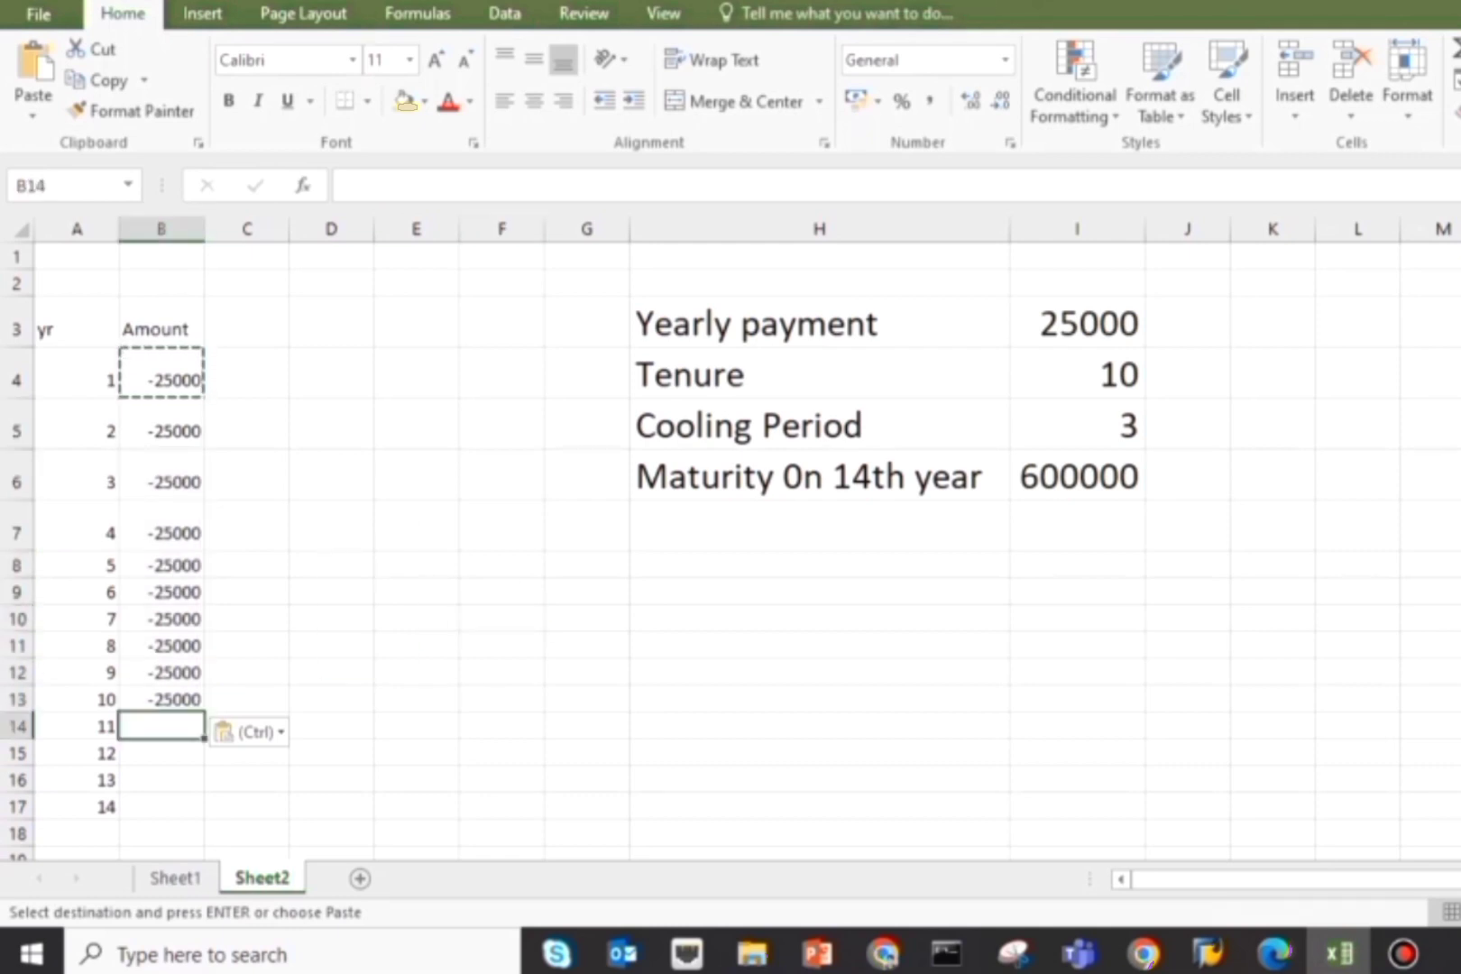
text(0)
key(Return)
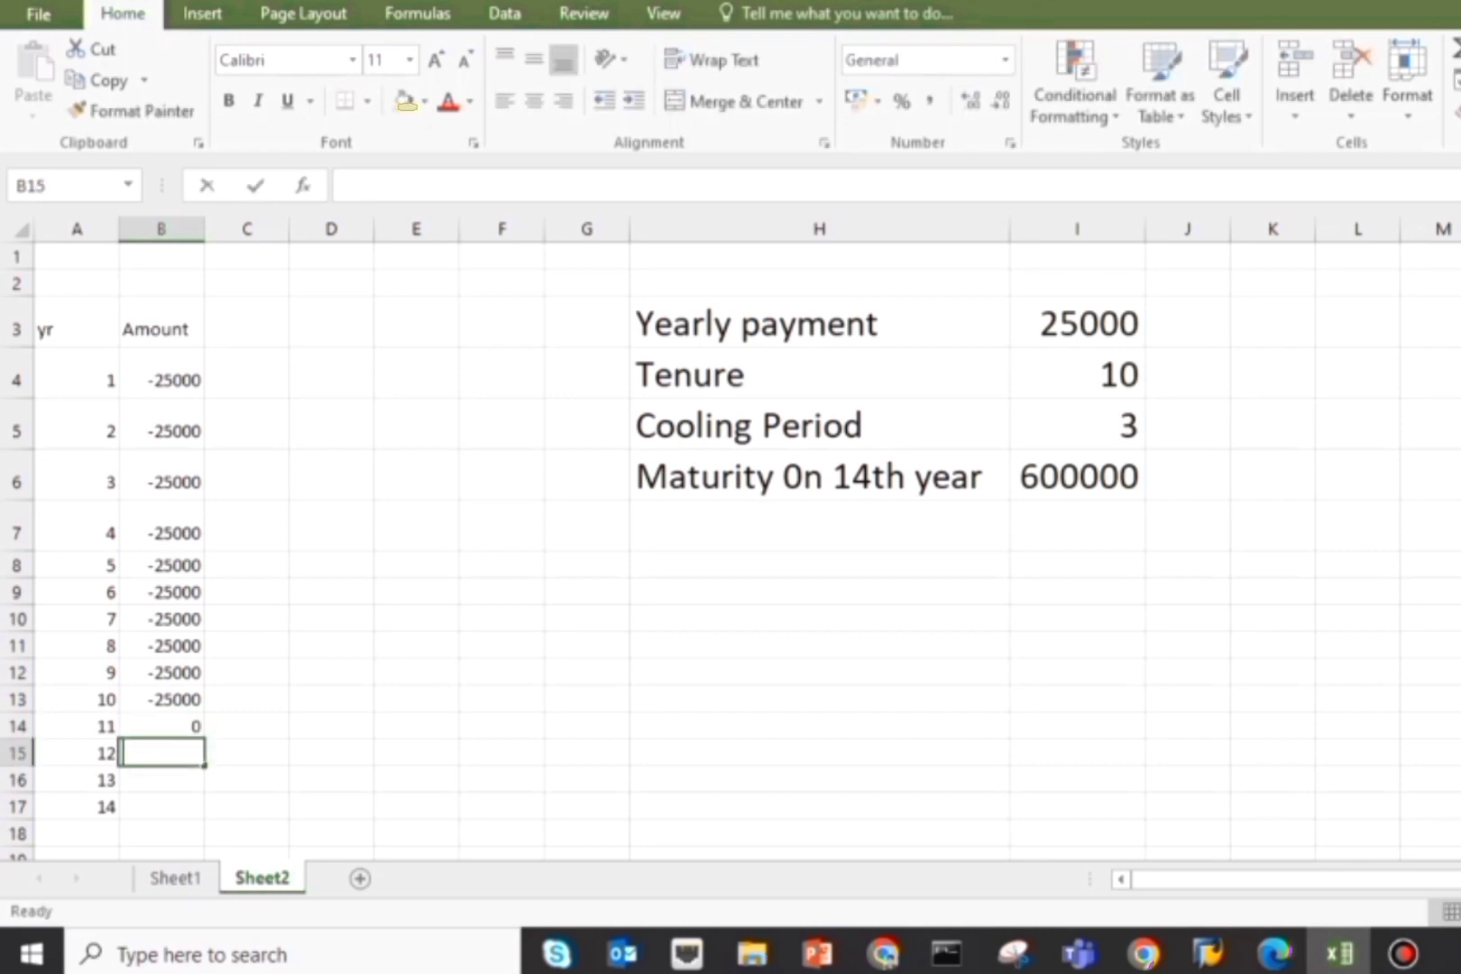
text(0)
key(Return)
text(0)
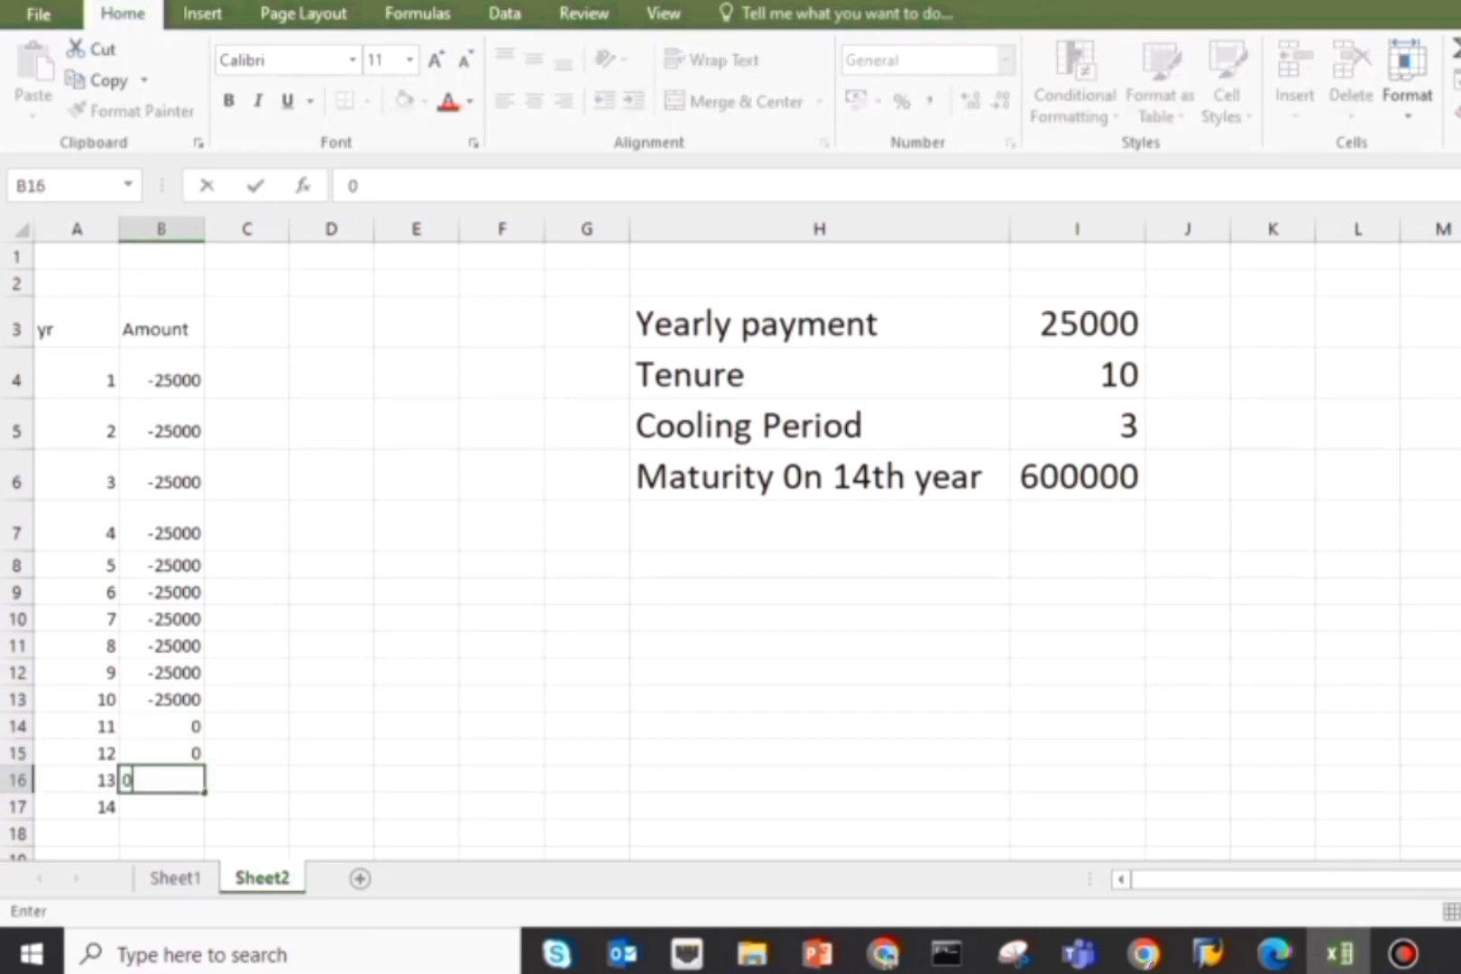
key(Return)
Step: Enter the maturity amount 600000 in cell B17 for year 14
text(6)
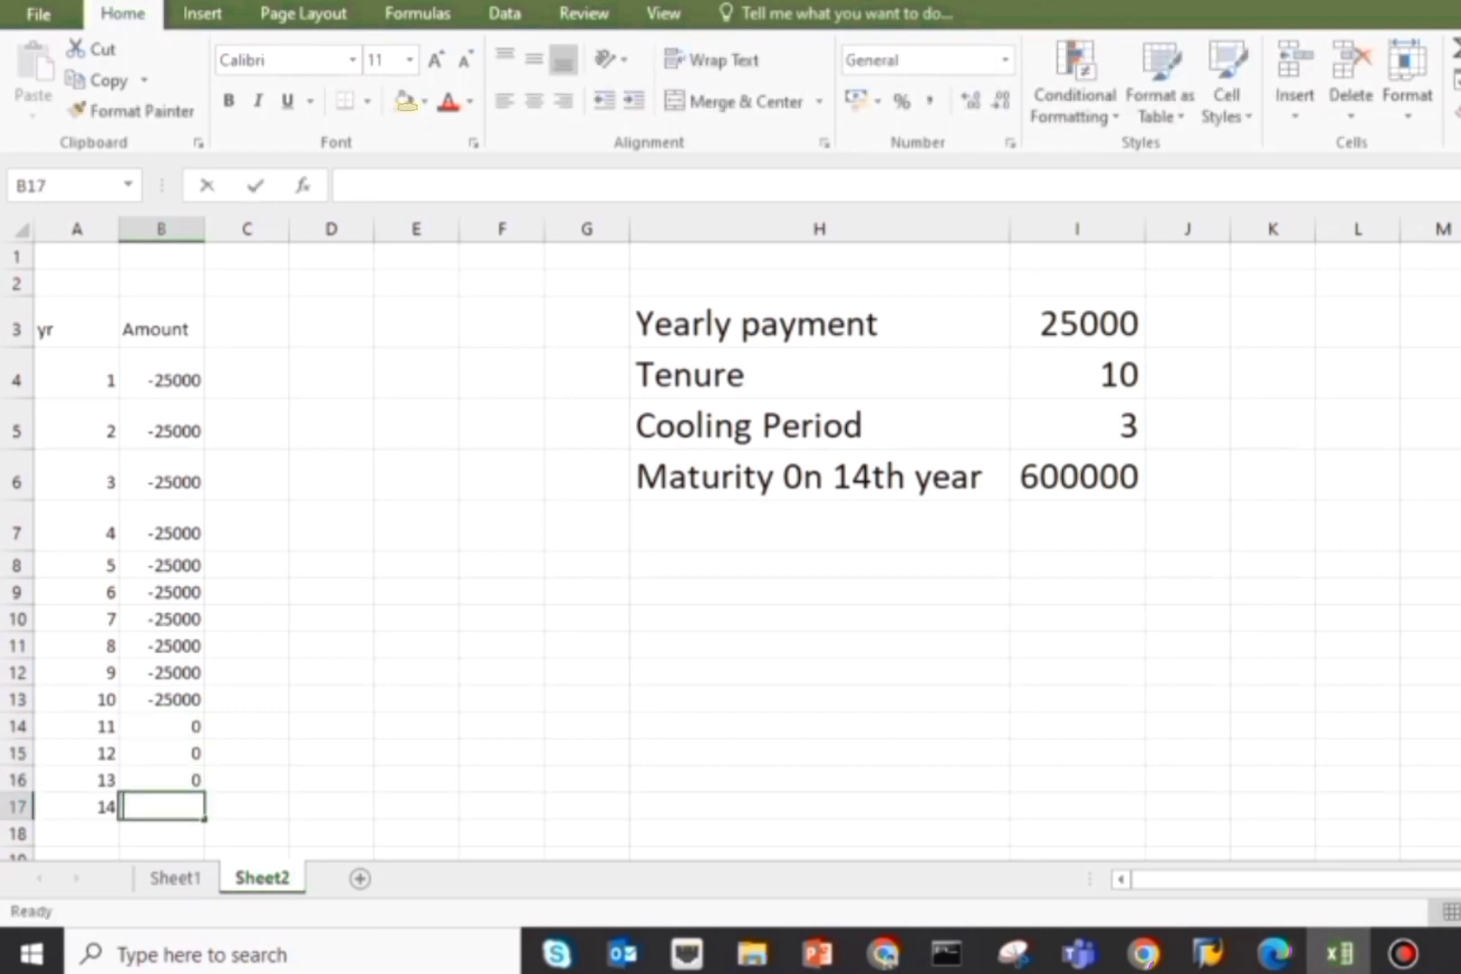
text(60000)
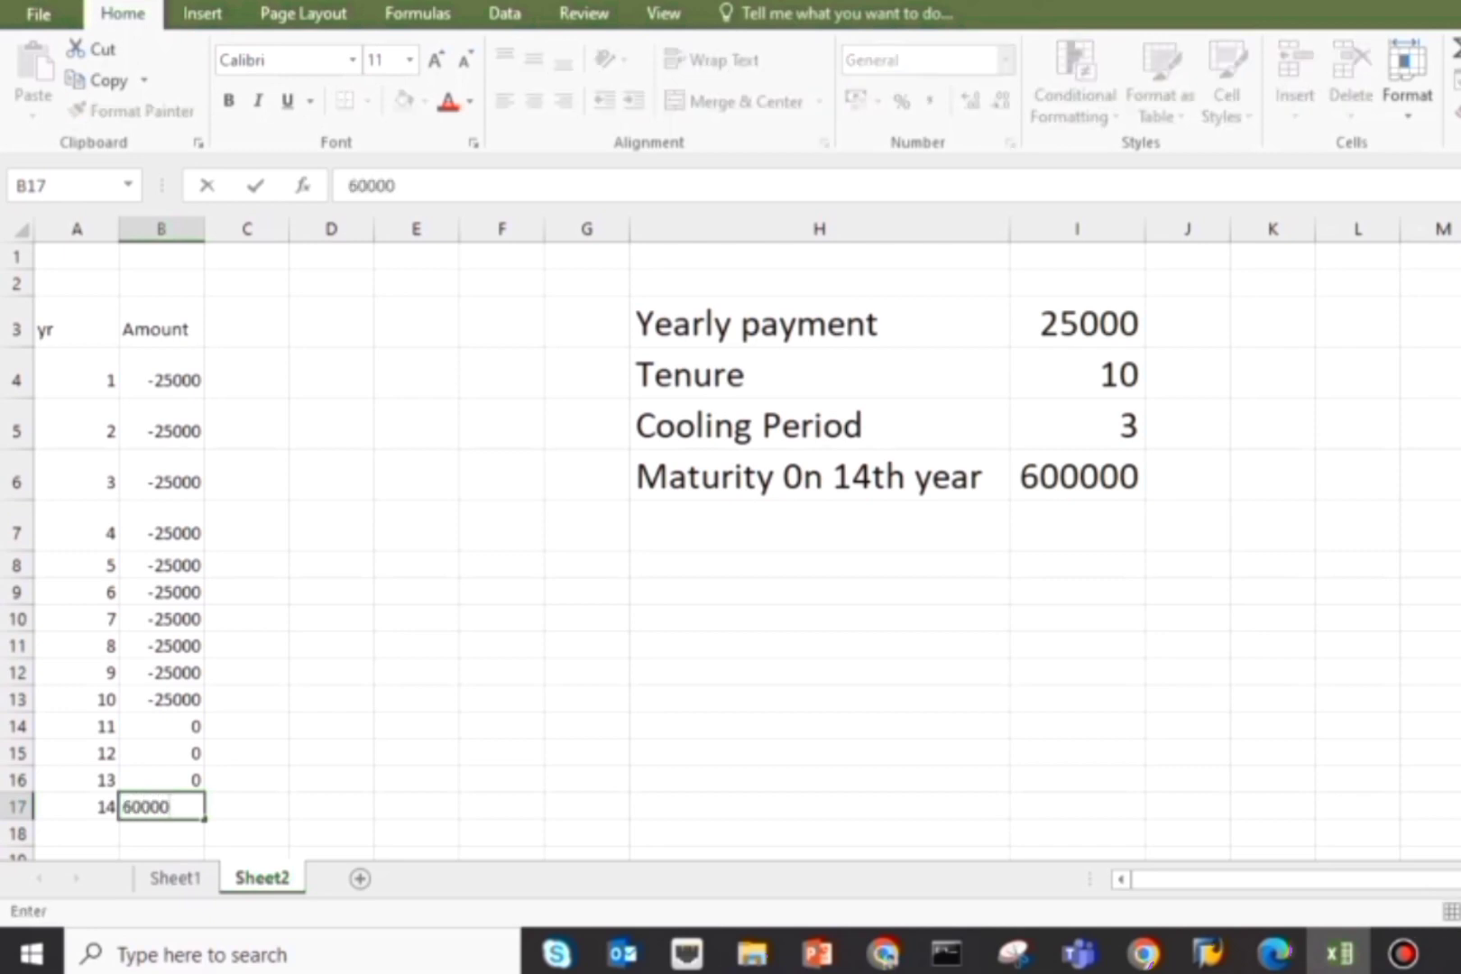
text(0)
click(819, 699)
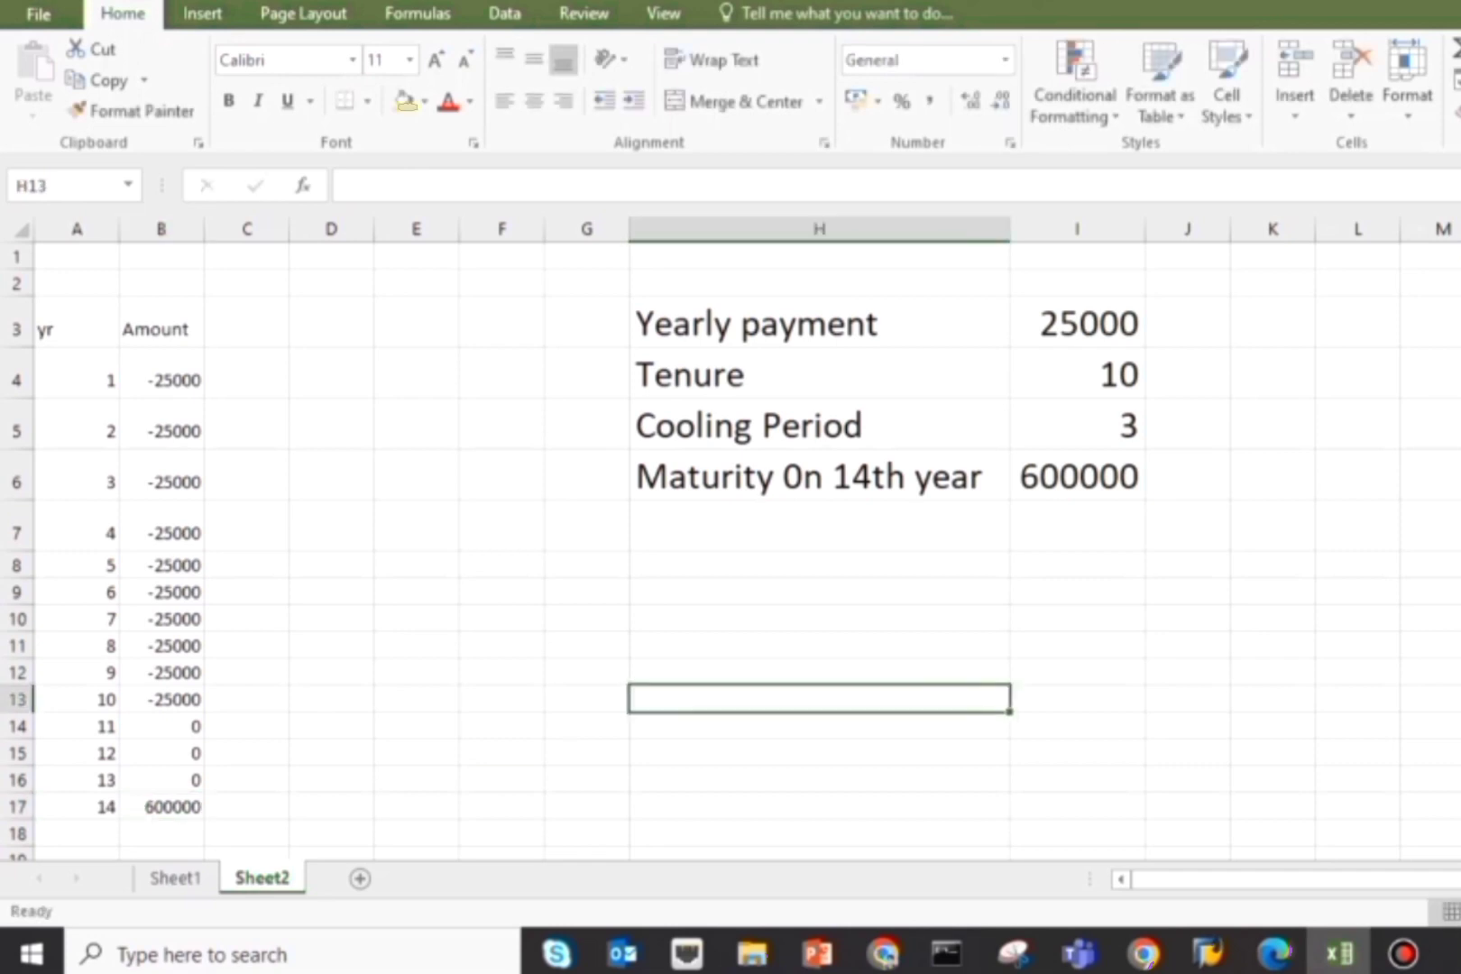
scroll(730, 550, down, 1)
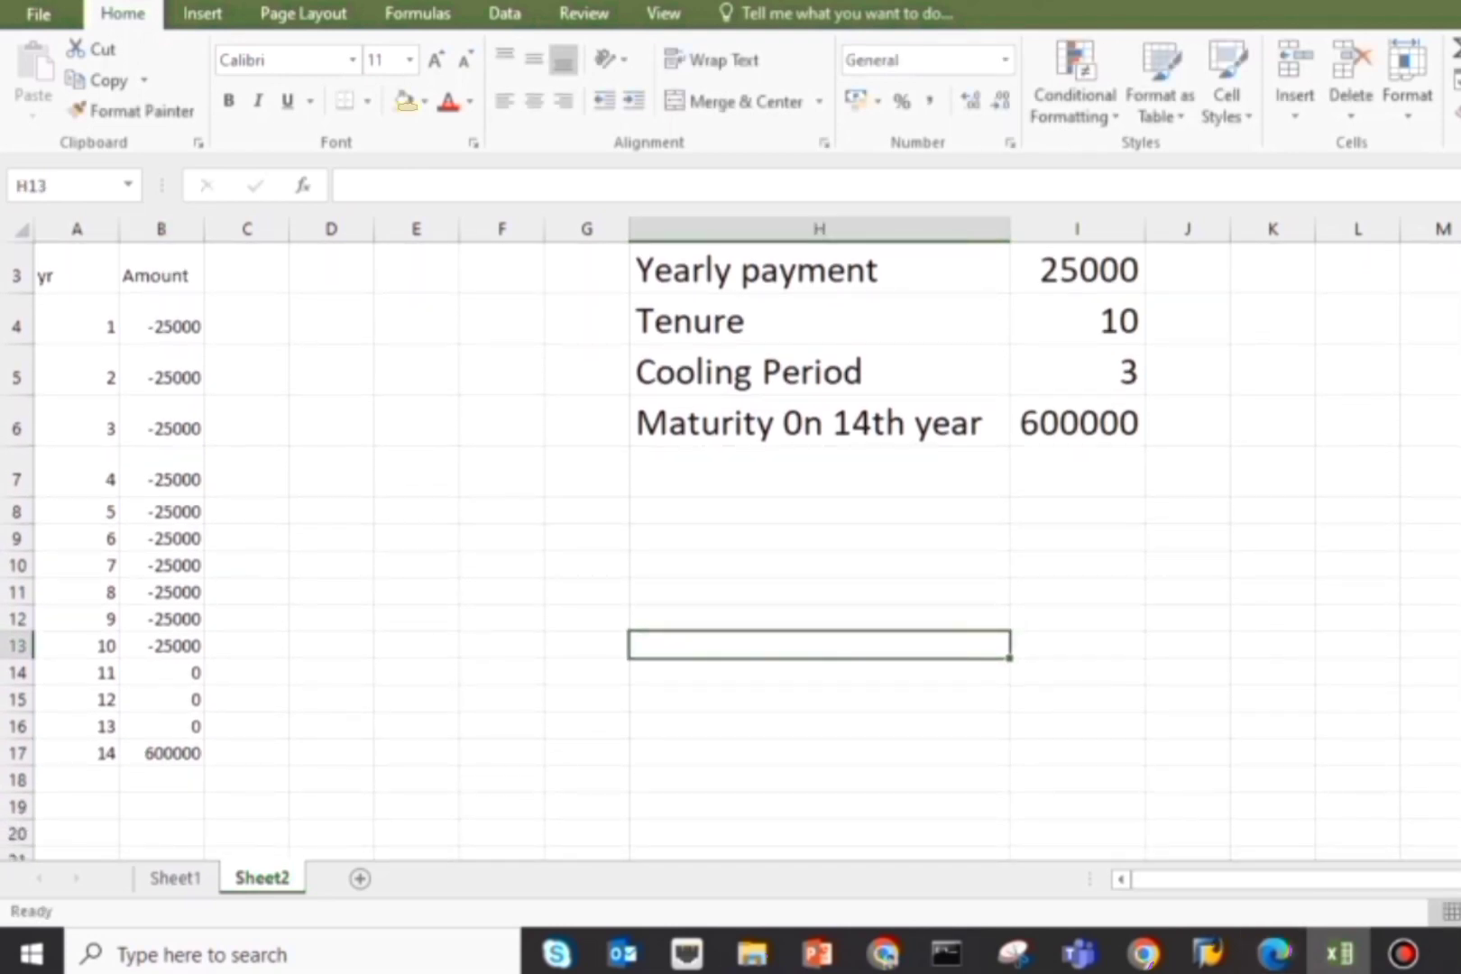
ctrl+scroll(730, 541, up, 3)
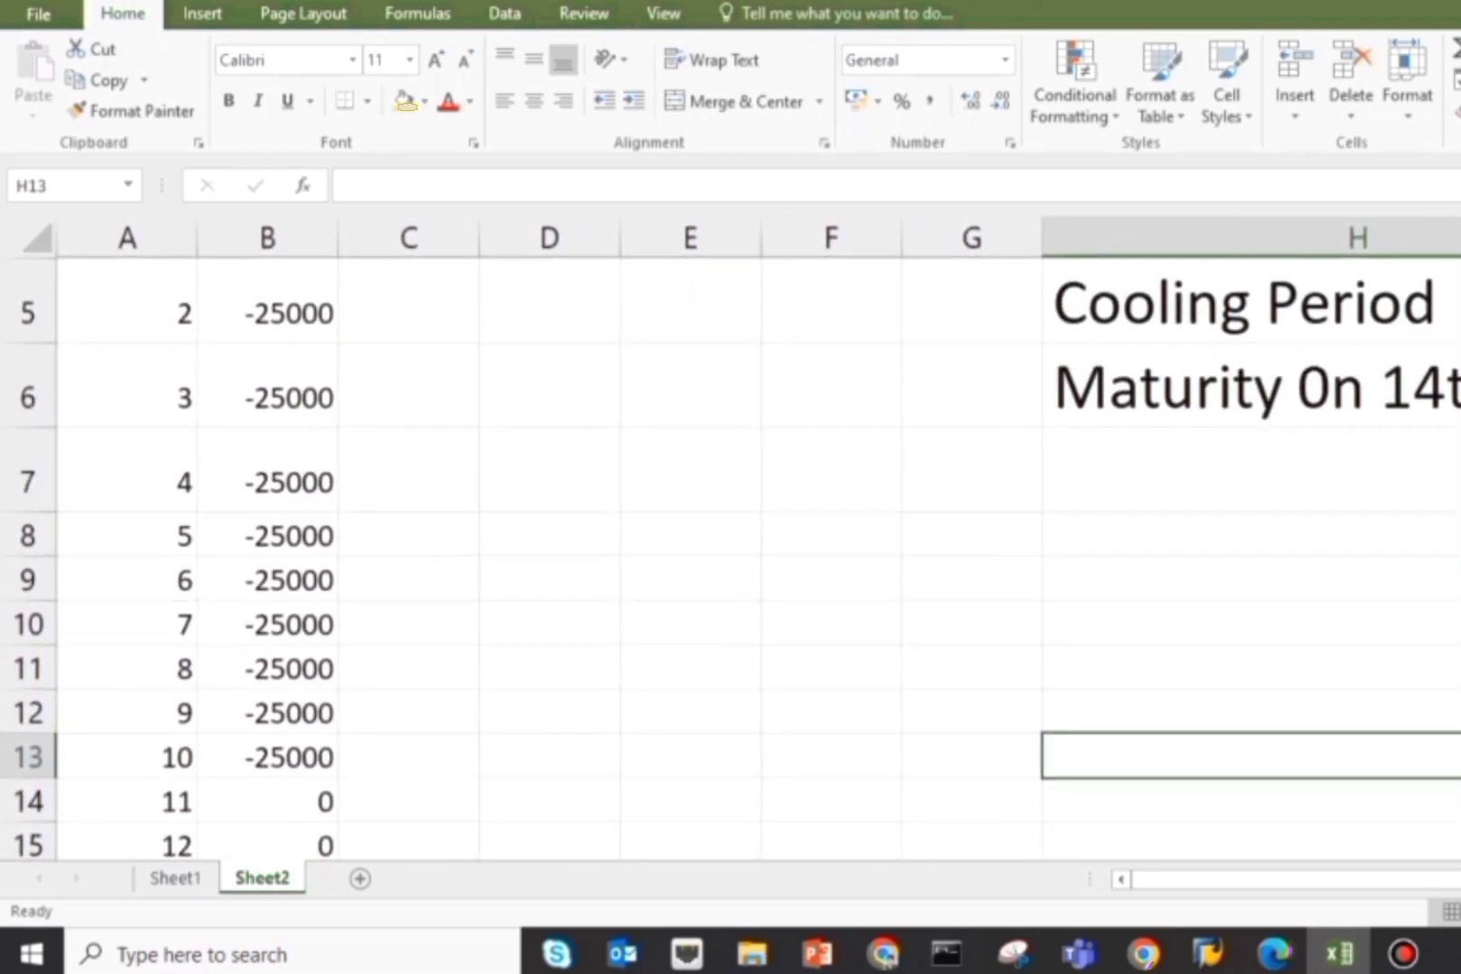
scroll(730, 559, up, 2)
scroll(736, 558, down, 2)
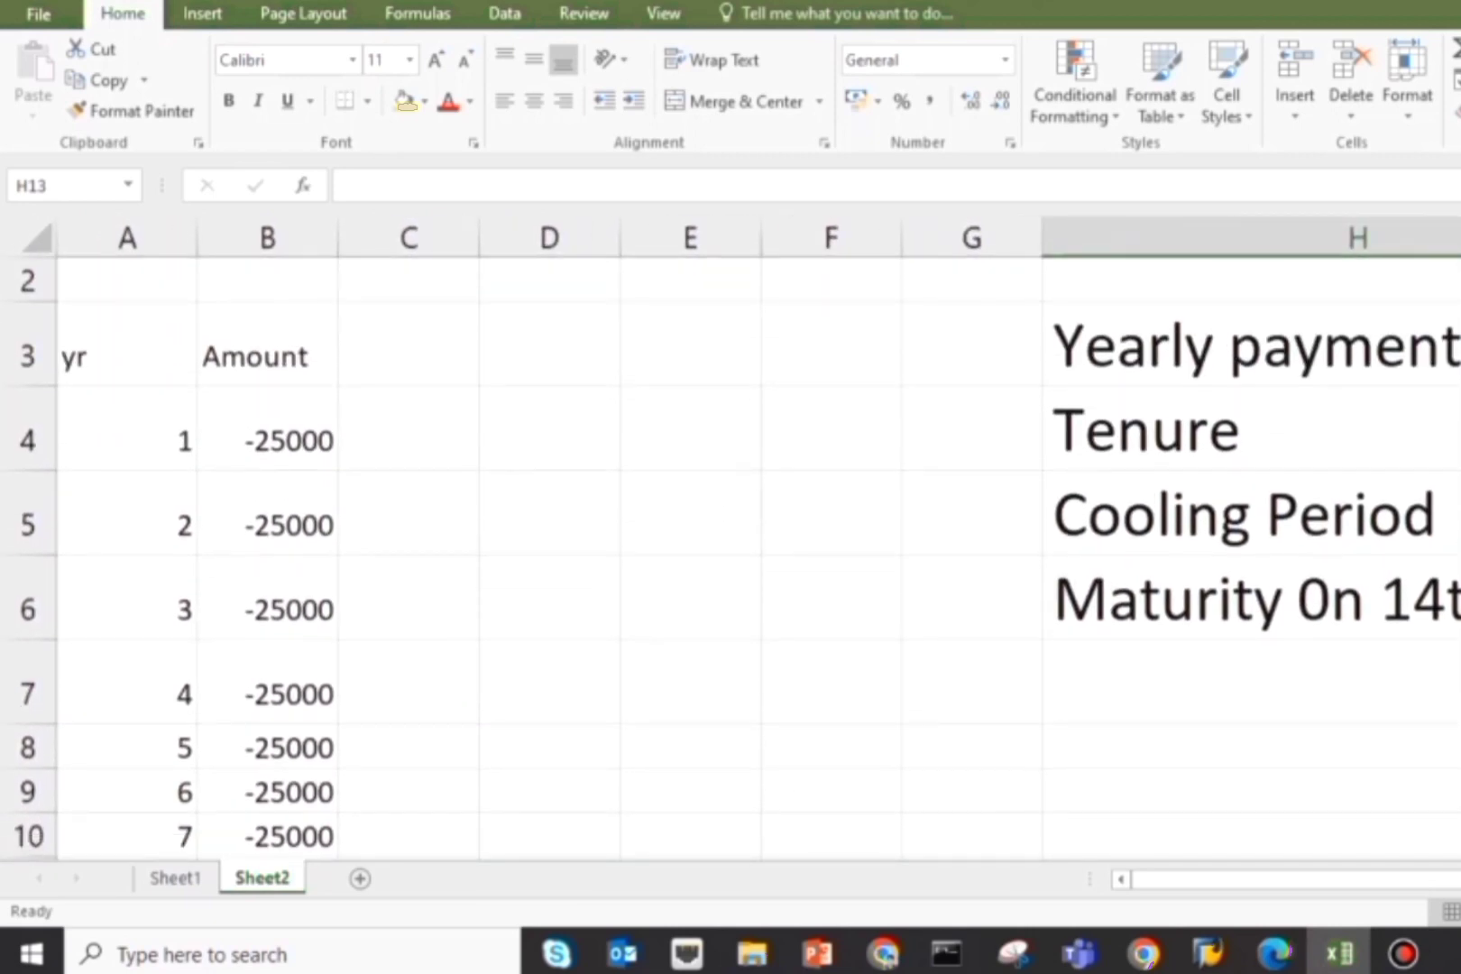
scroll(731, 559, down, 3)
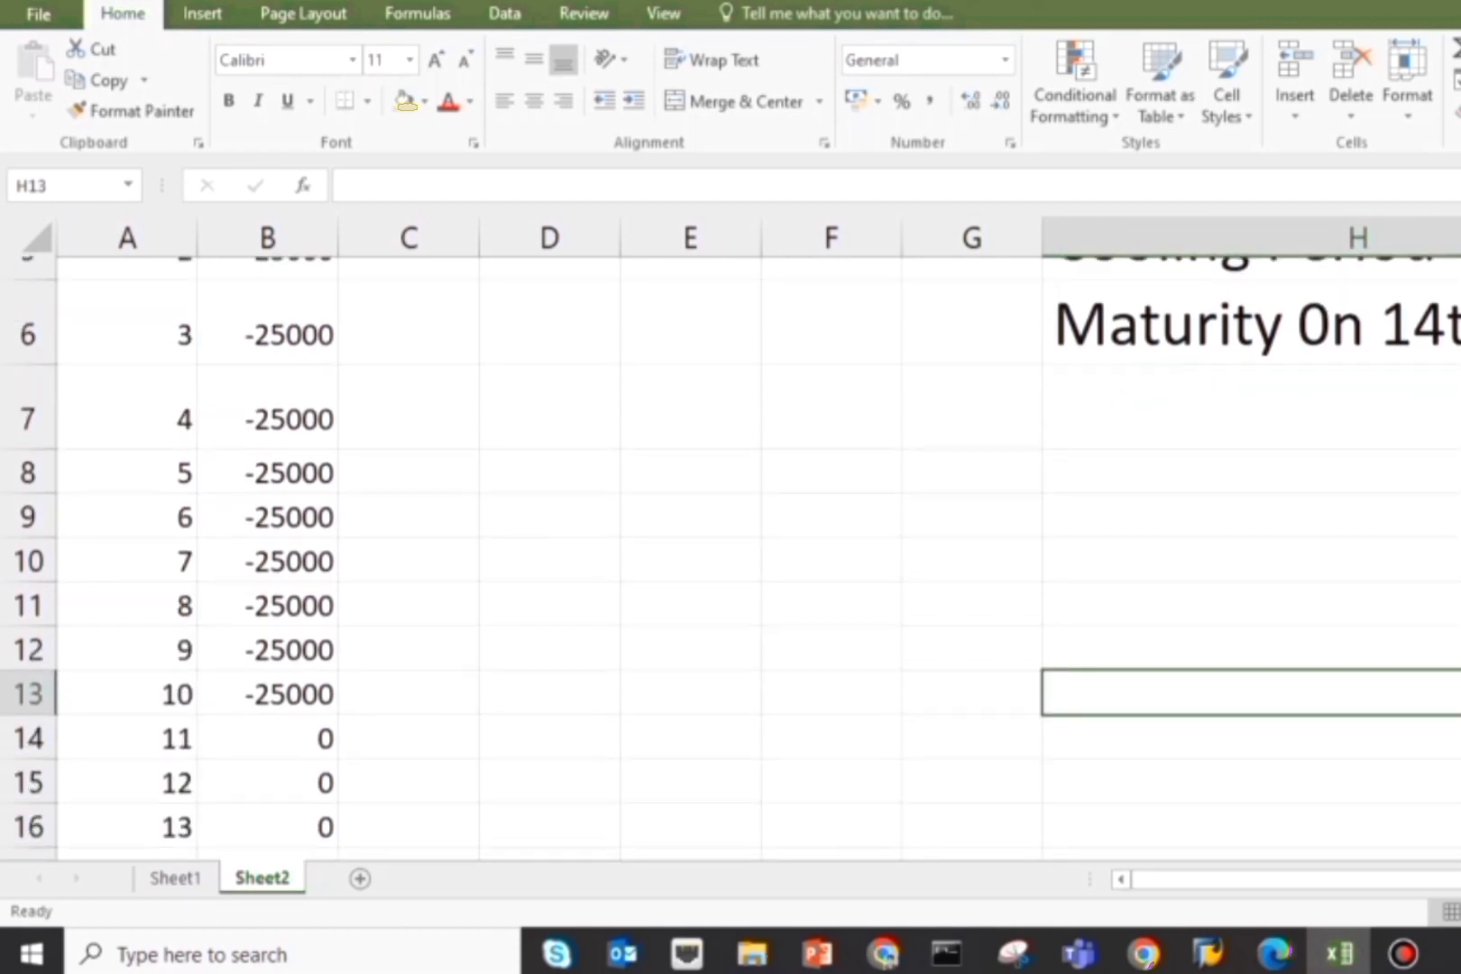
Step: Enter the label IRR in cell A18 below year 14
click(127, 723)
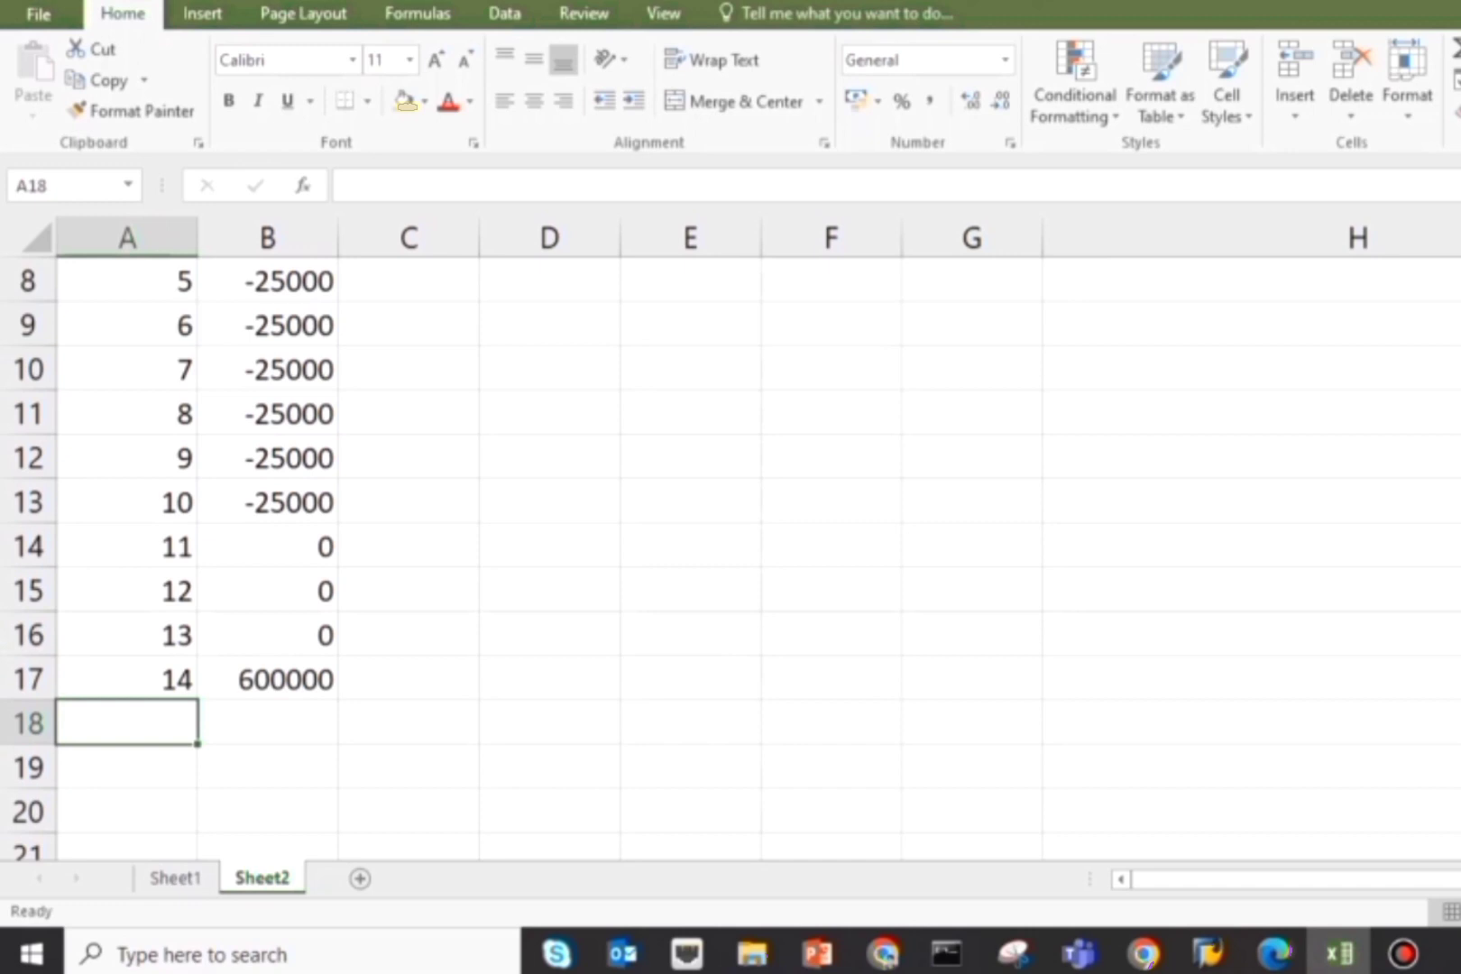
text(IRR)
key(Tab)
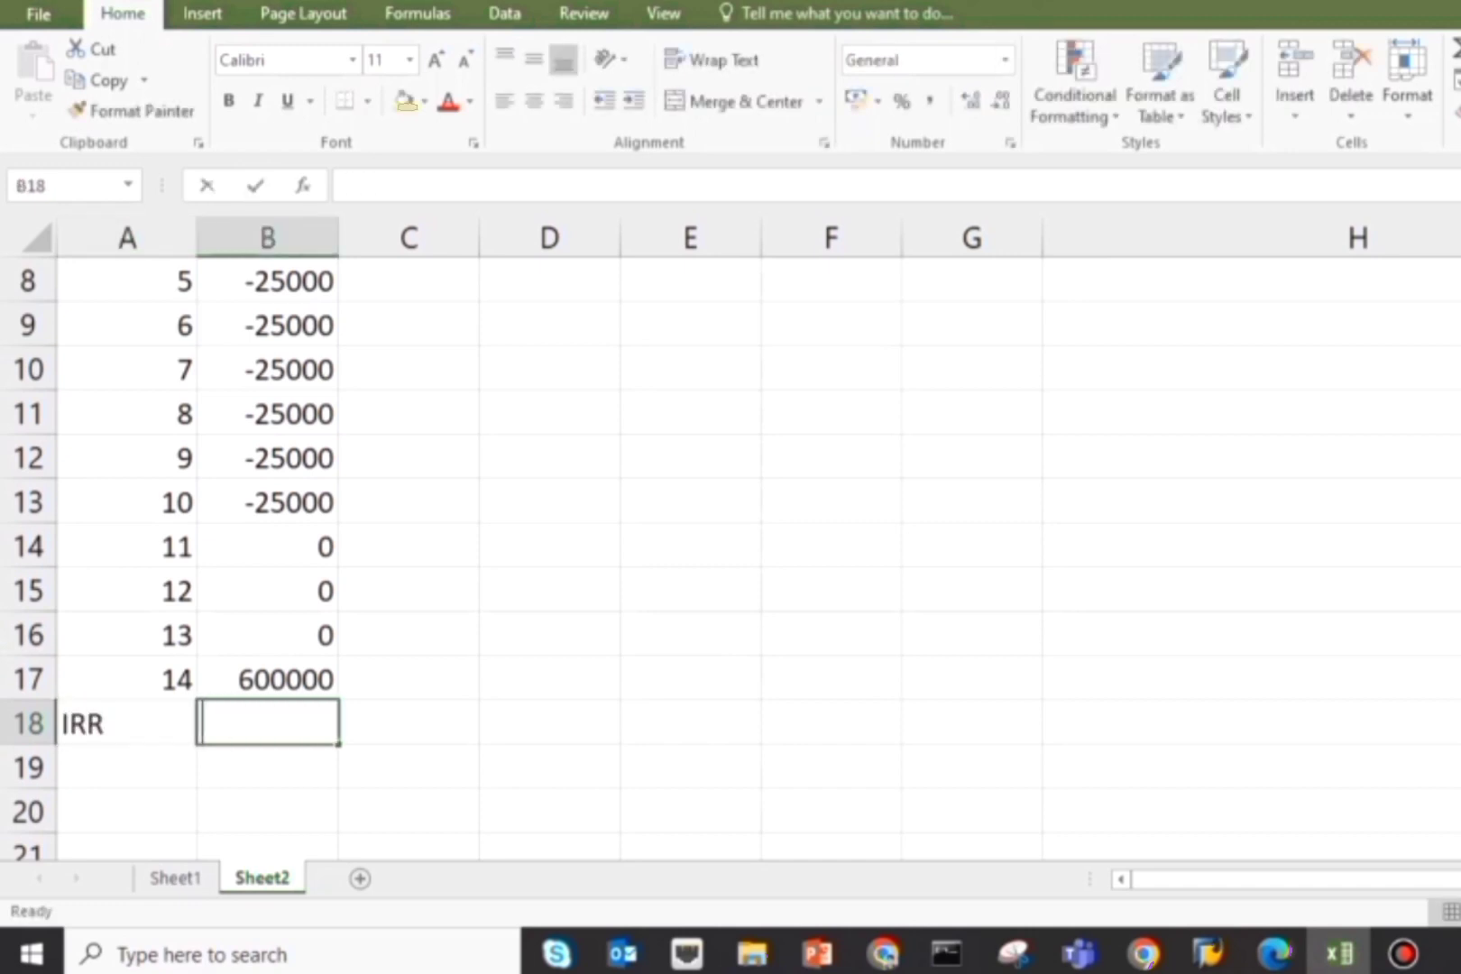
Step: Calculate the internal rate of return in cell B18 with the formula =IRR(B4:B17), covering all 14 yearly amounts
text(=i)
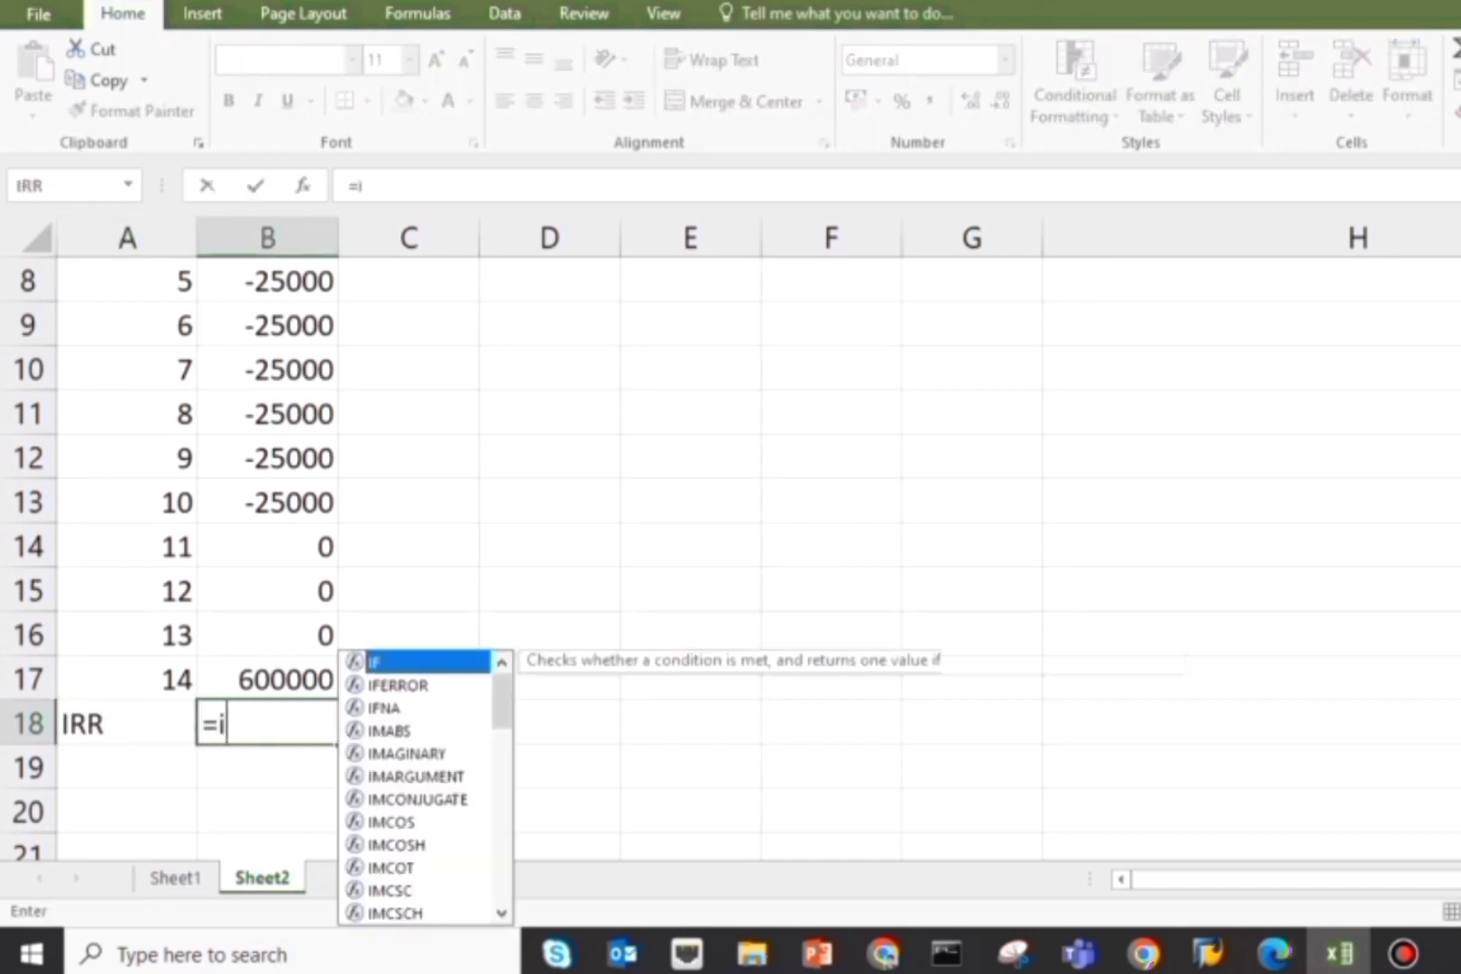
text(rr()
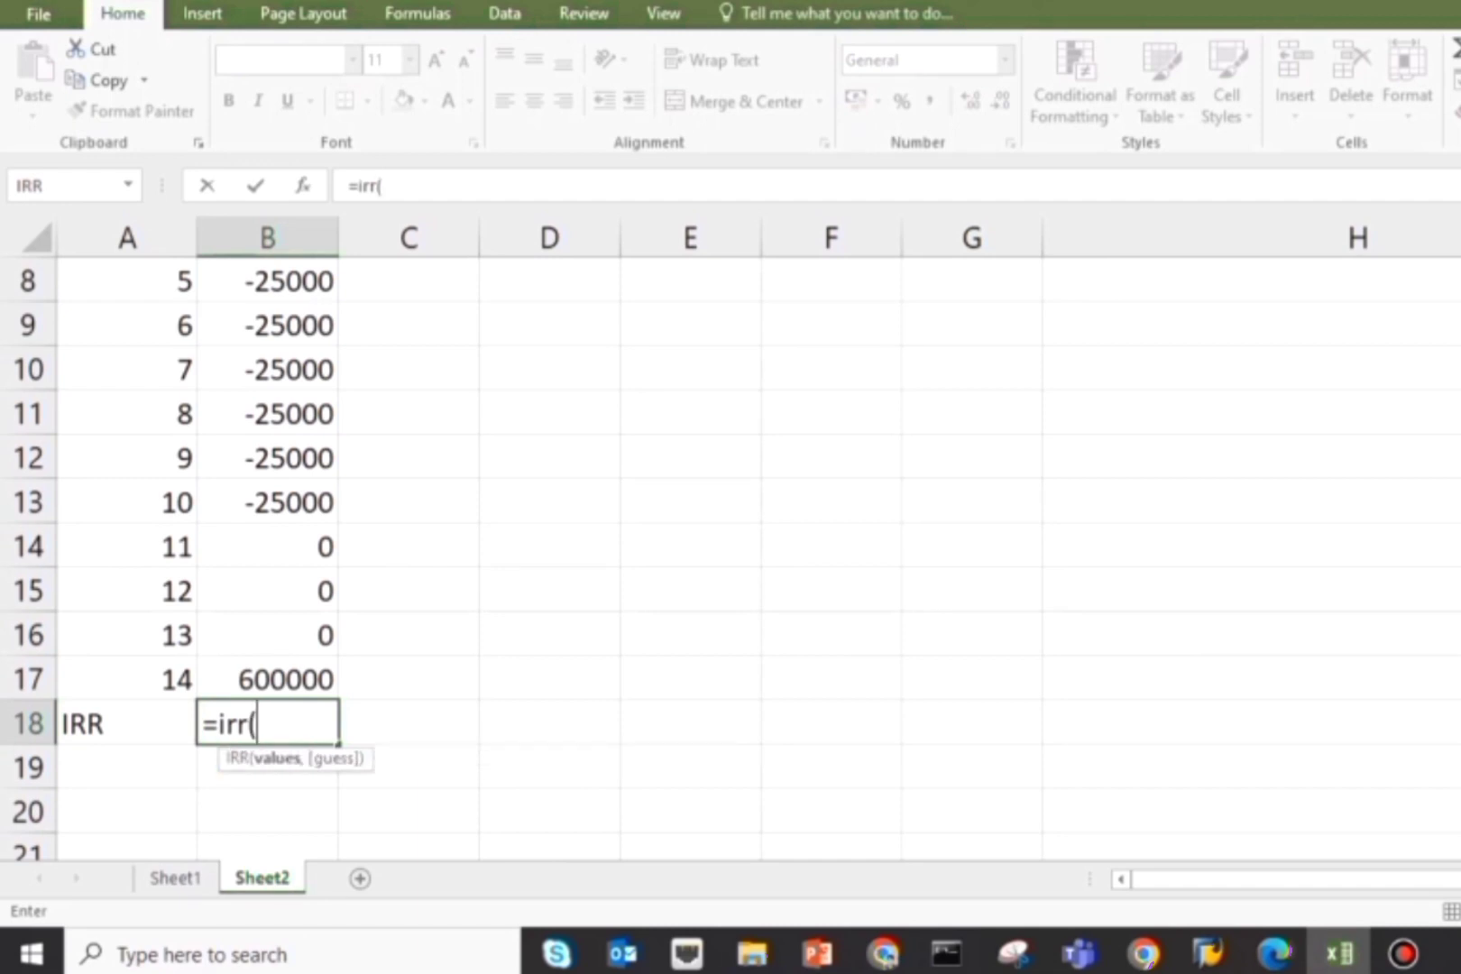
scroll(730, 558, up, 3)
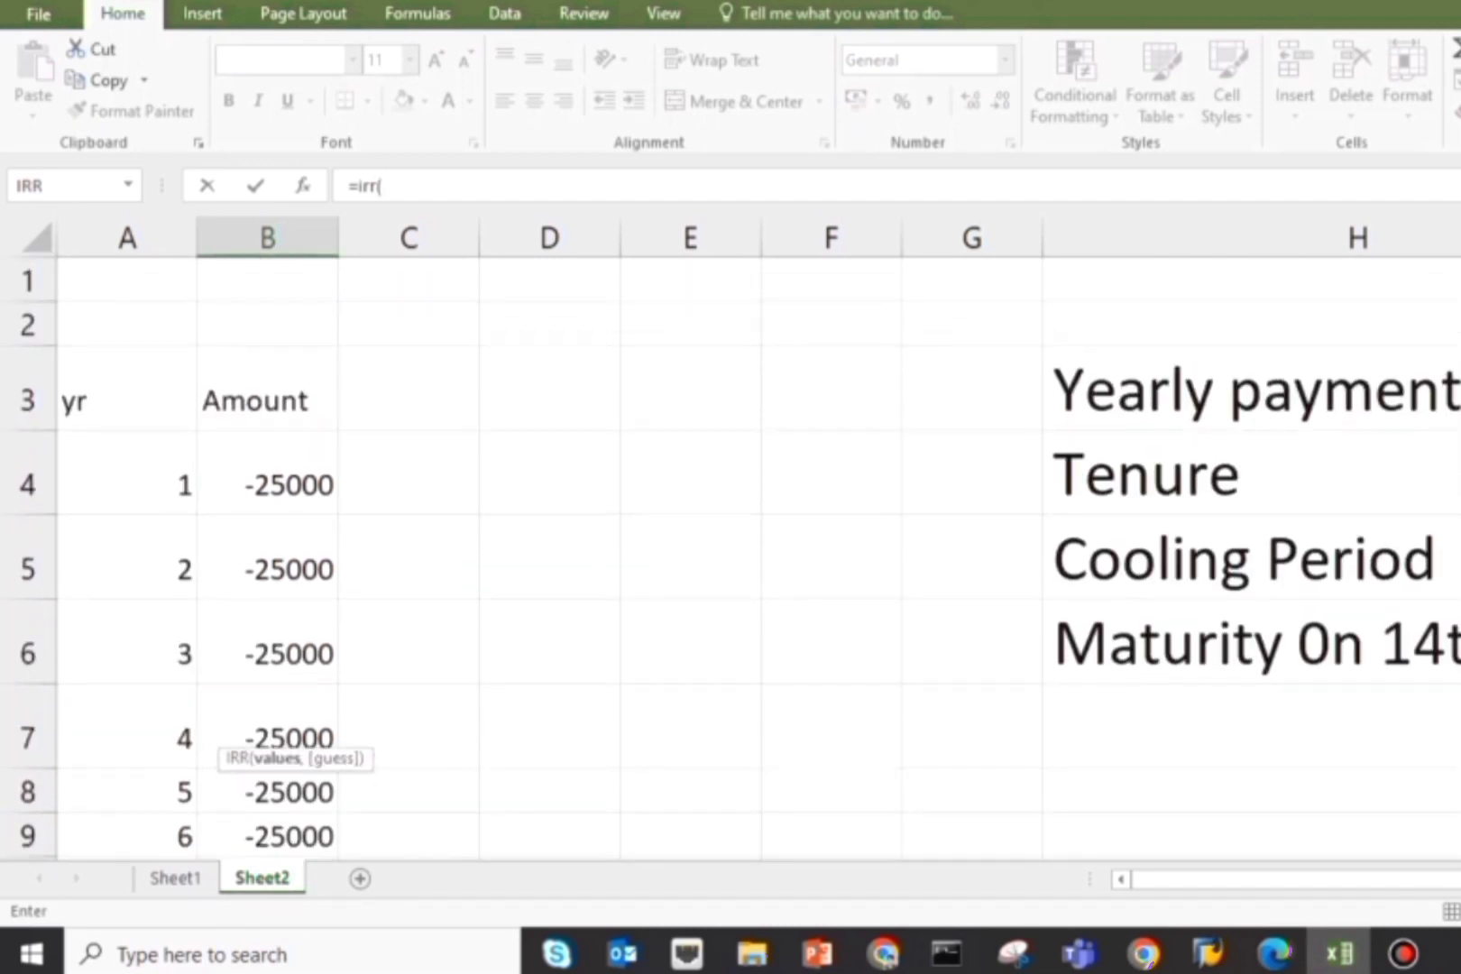
drag(270, 484, 306, 680)
text())
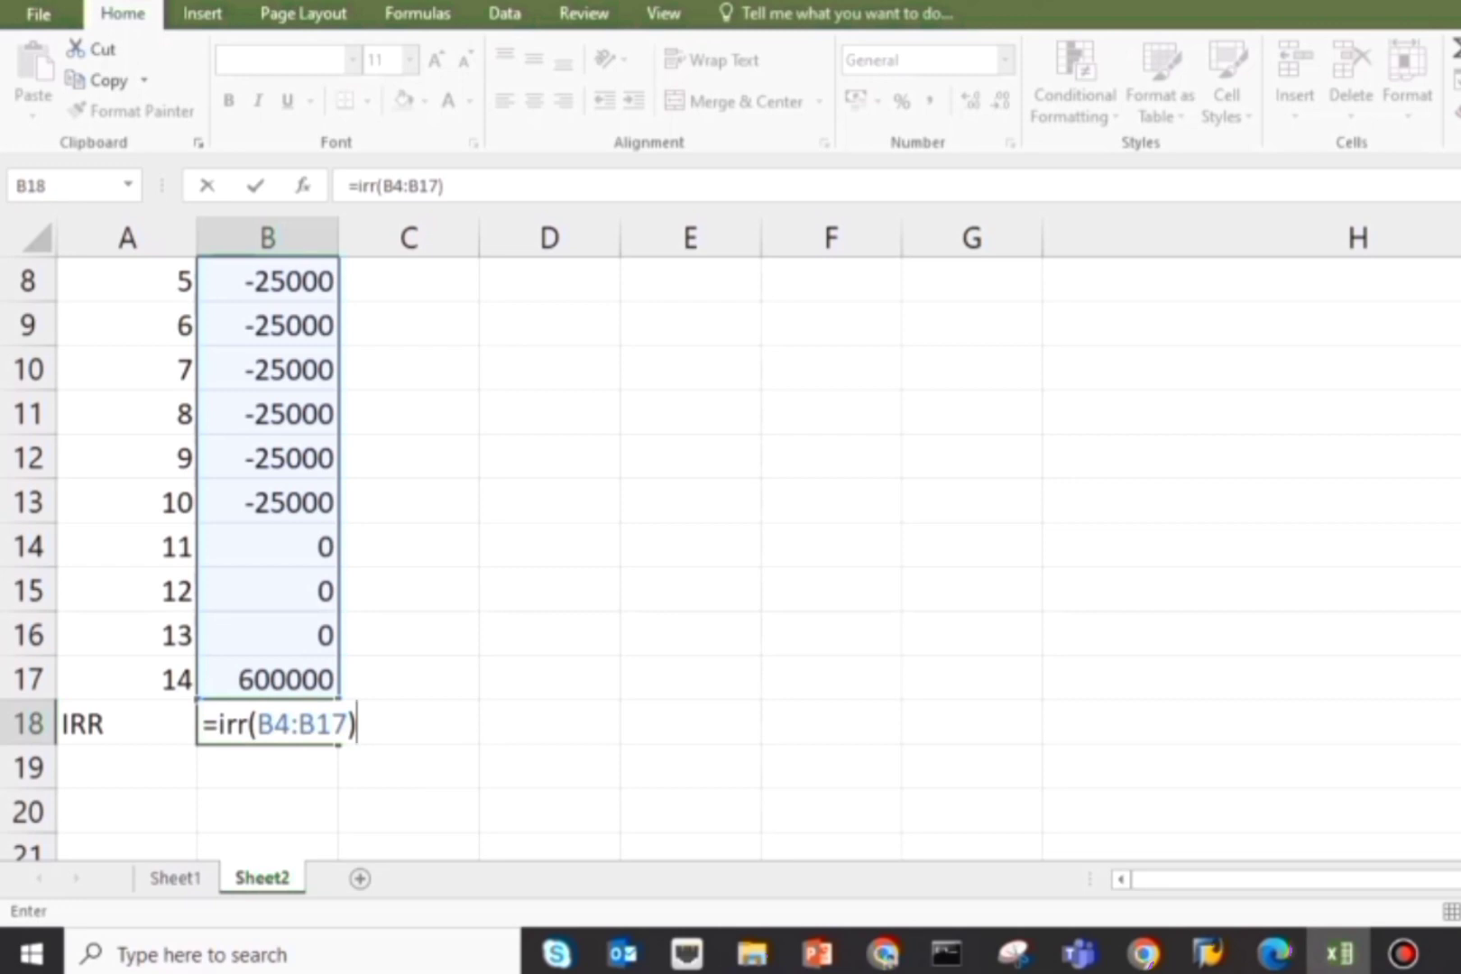
key(Return)
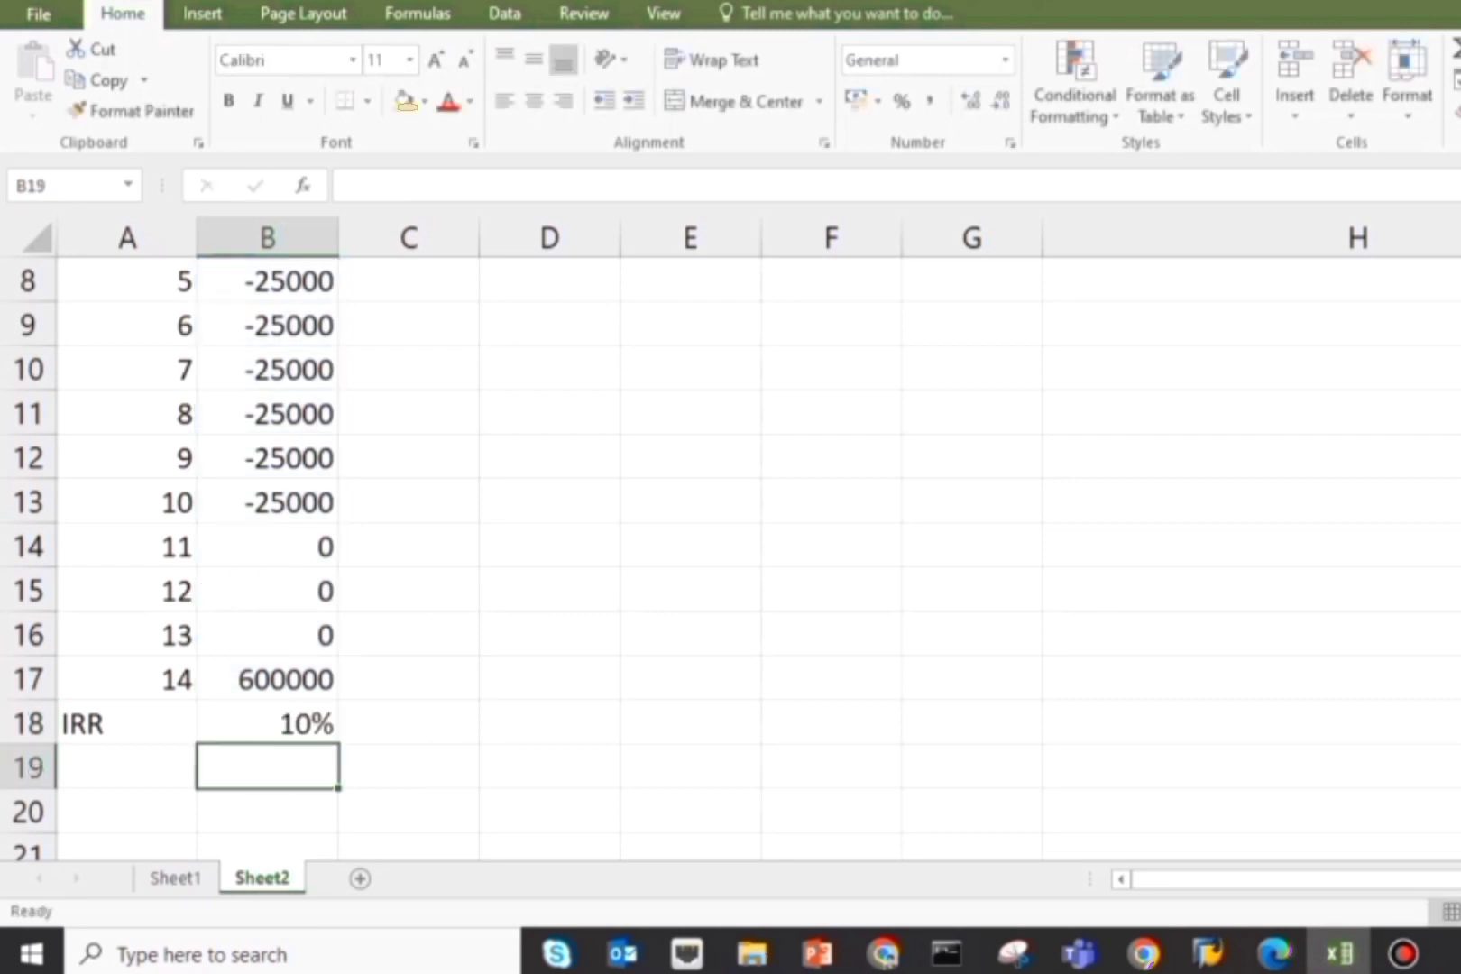
Step: Increase the IRR percentage in cell B18 to two decimal places
key(Up)
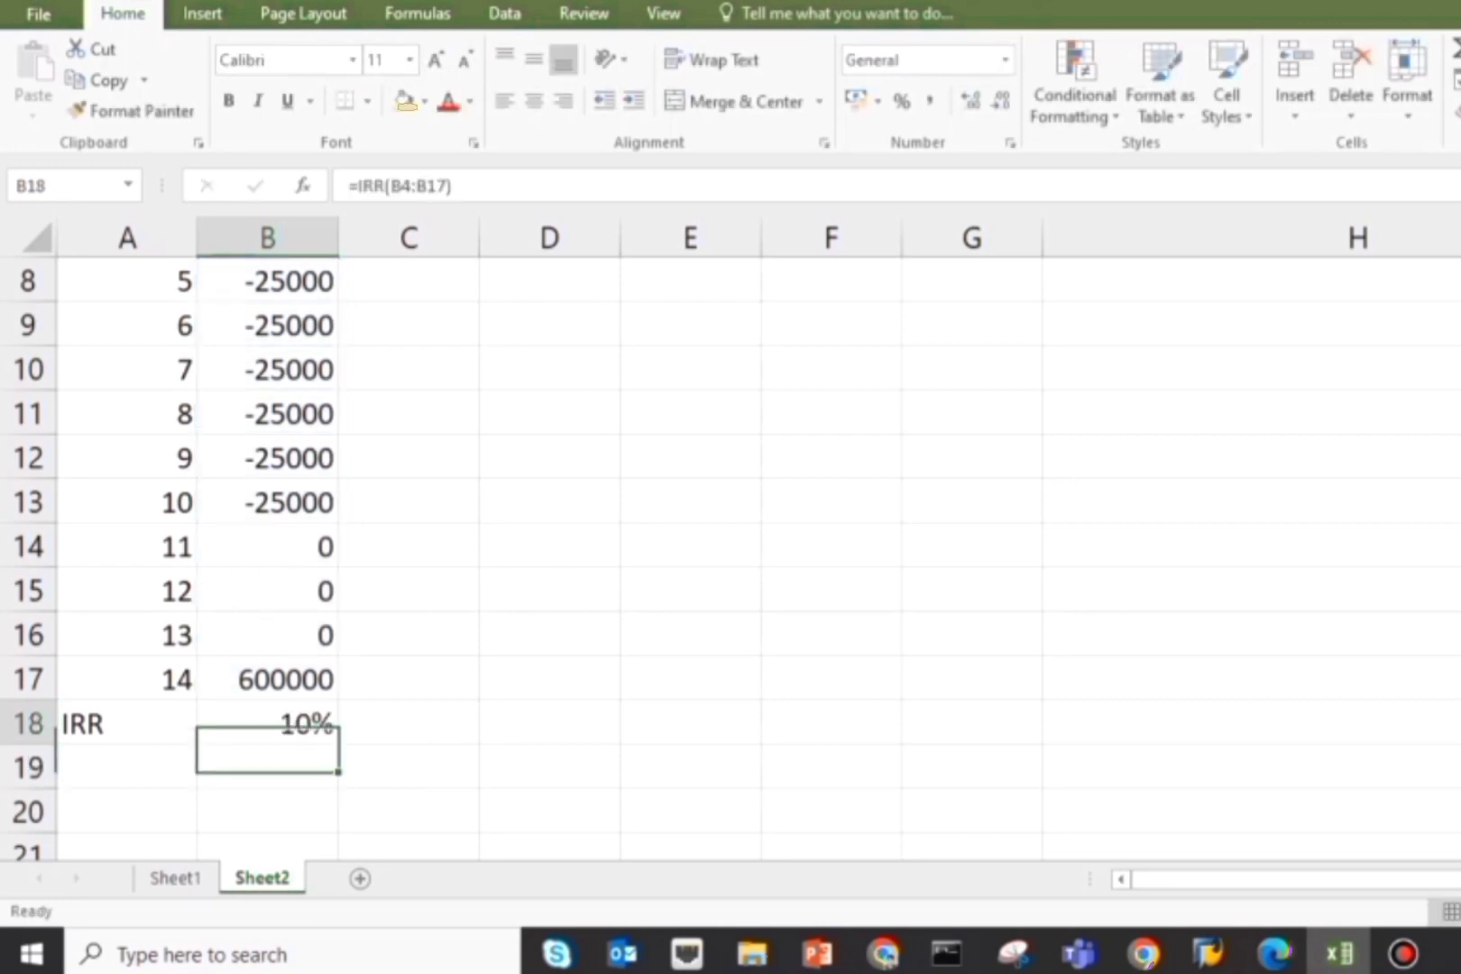
double_click(266, 724)
click(690, 724)
click(268, 725)
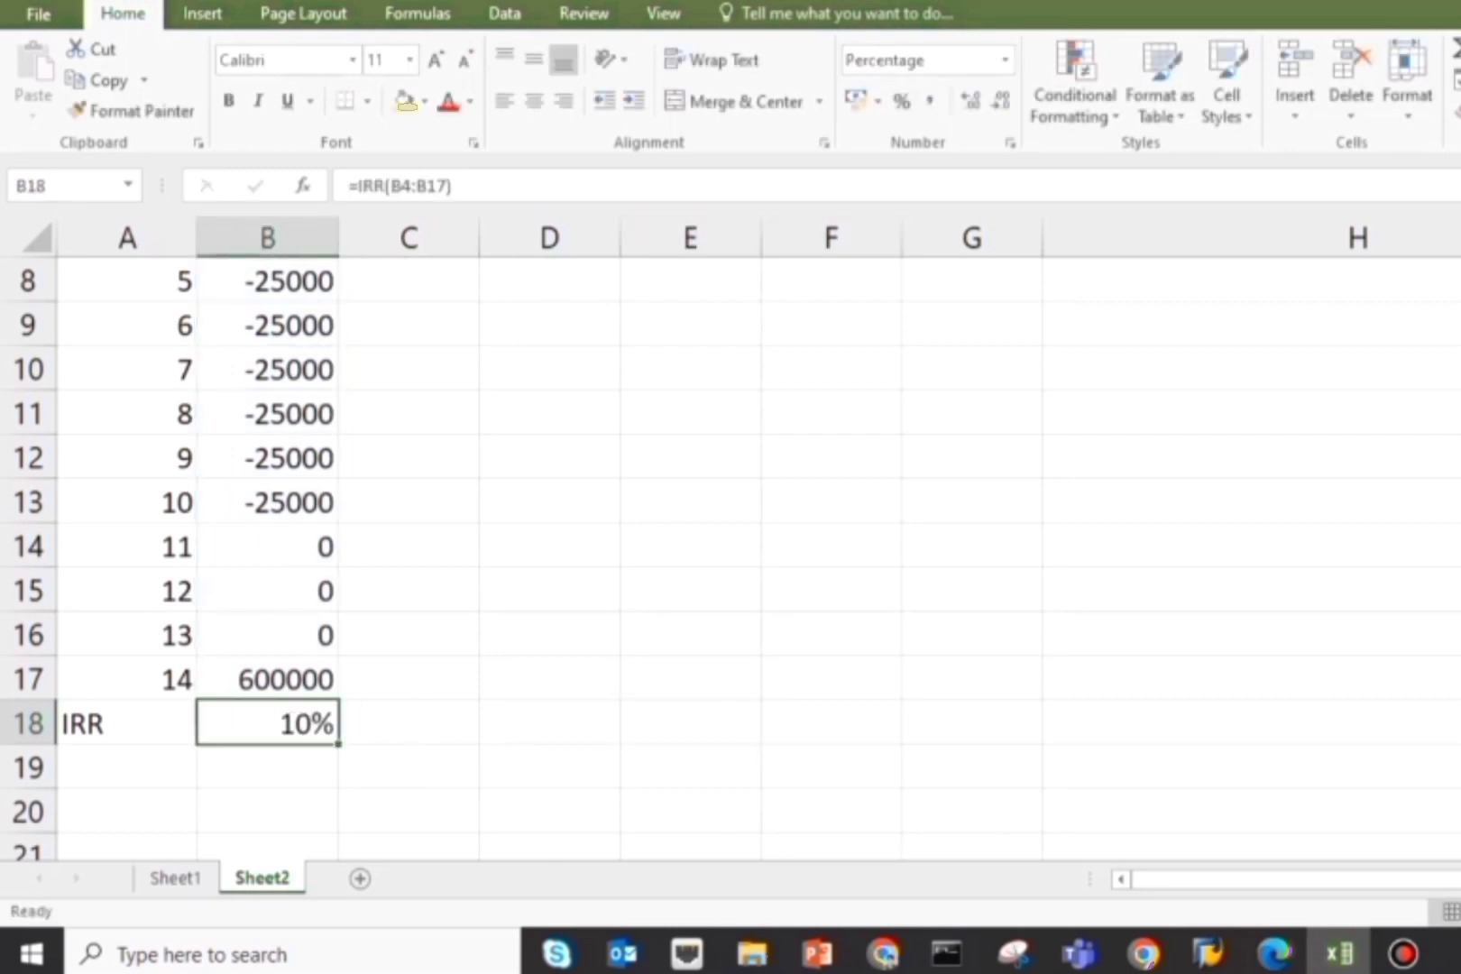
click(970, 99)
click(970, 99)
click(830, 677)
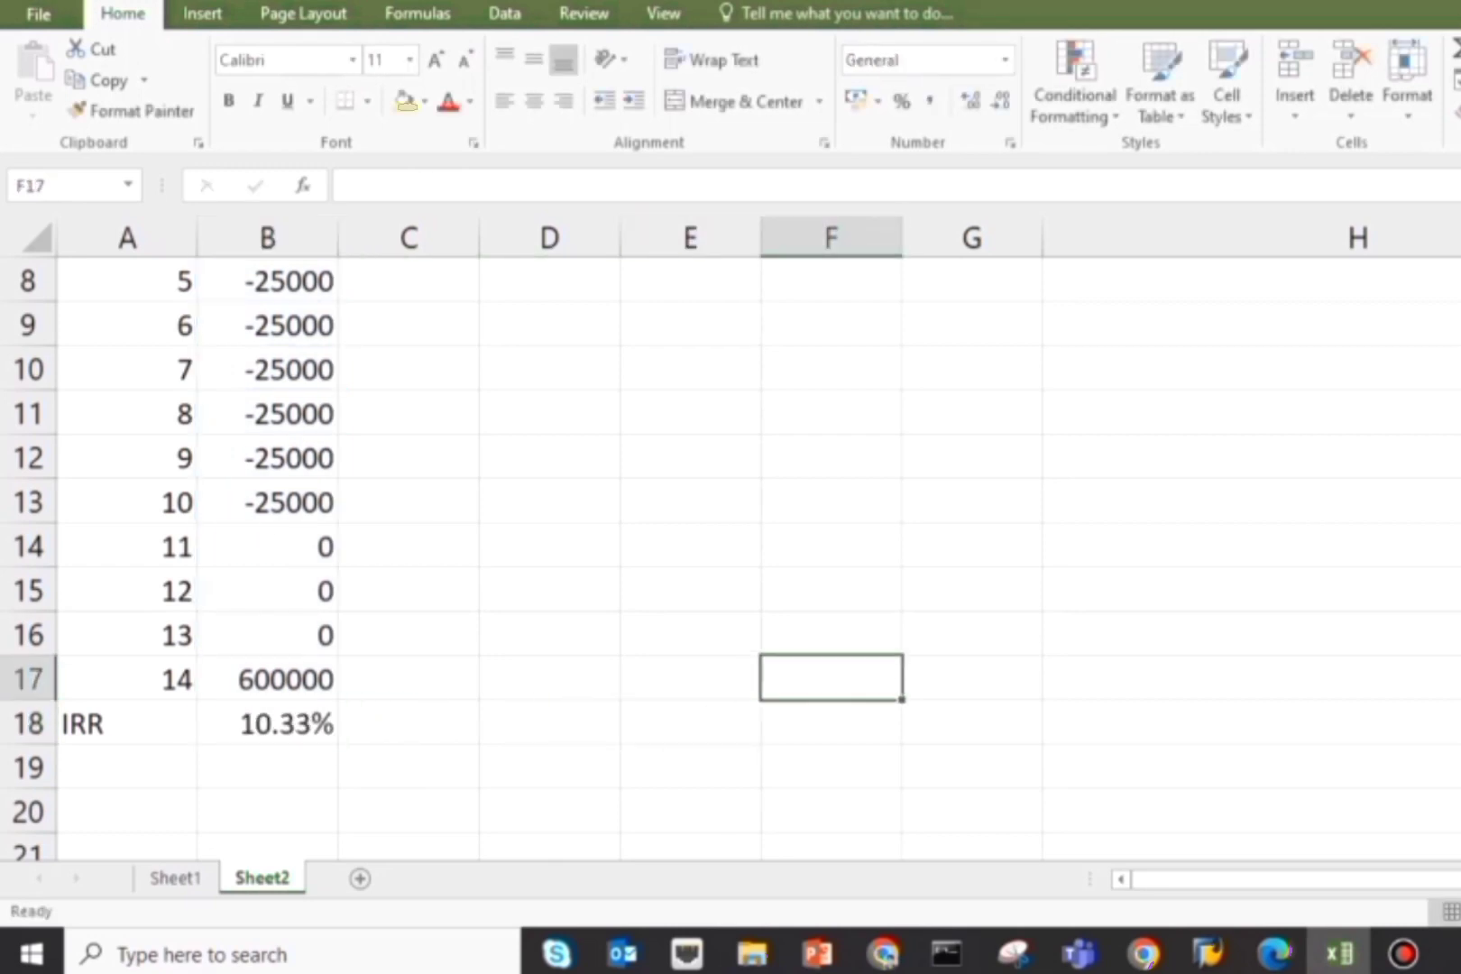